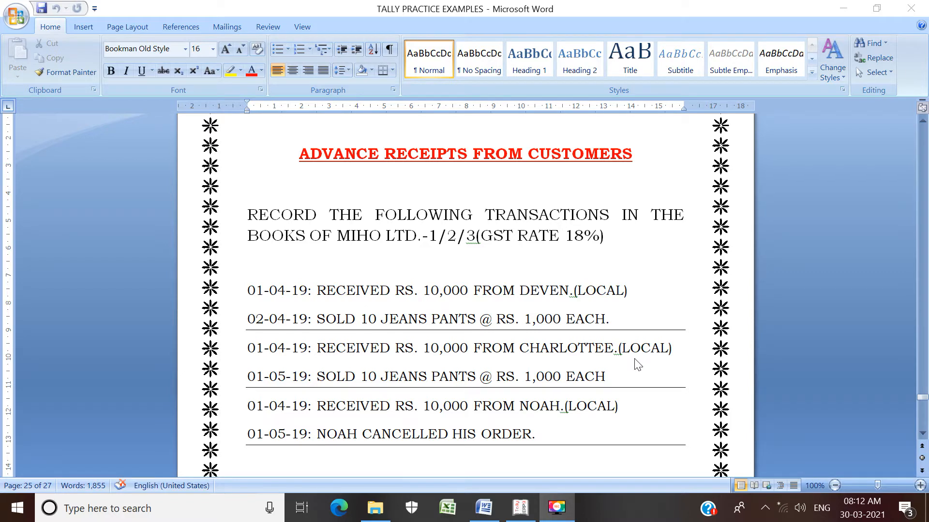
# Step: Read the advance receipts exercise for MIHO LTD. and the note on recording advances whose goods are delivered the next month
pyautogui.click(592, 434)
pyautogui.click(544, 446)
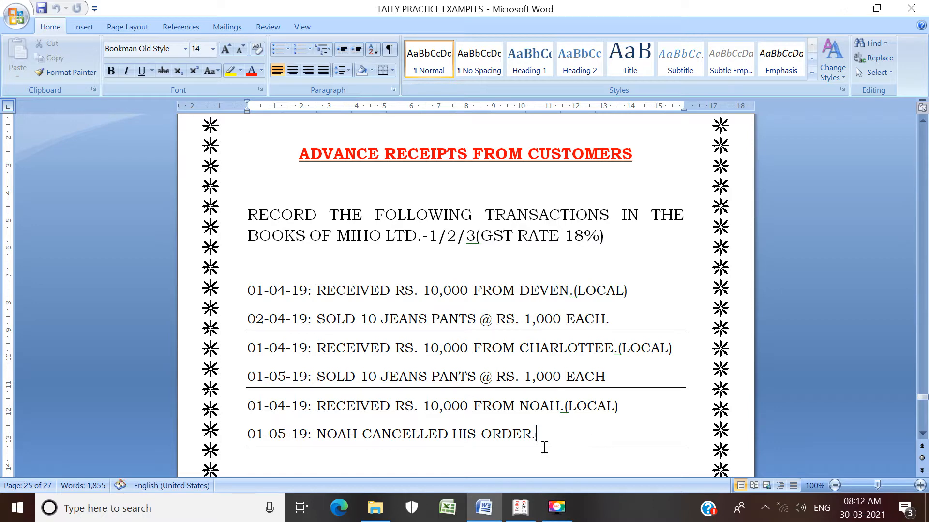
pyautogui.press('Return')
pyautogui.write('NOTE: WHEN ADVANCE IS RECEIVED IN THE CURRENT MONTH AND GOODS ARE DELIVERED IN THE NEXT MONTH, THE TRANSACTION SHOULD BE RECORDED IN THE FOLLOWING SEQUENCE.')
pyautogui.scroll(-2, 543, 446)
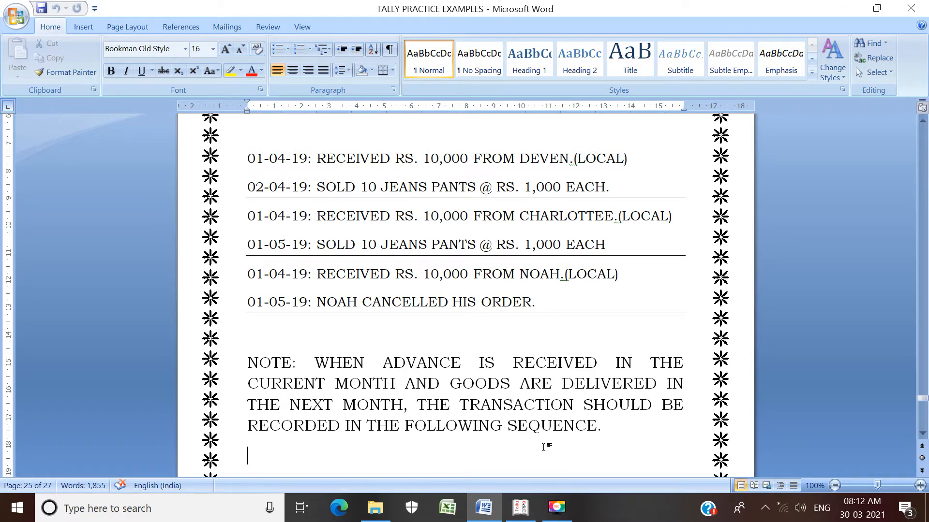
pyautogui.press('Down')
pyautogui.press('Down')
pyautogui.press('Down')
pyautogui.press('Down')
pyautogui.press('Down')
pyautogui.press('Down')
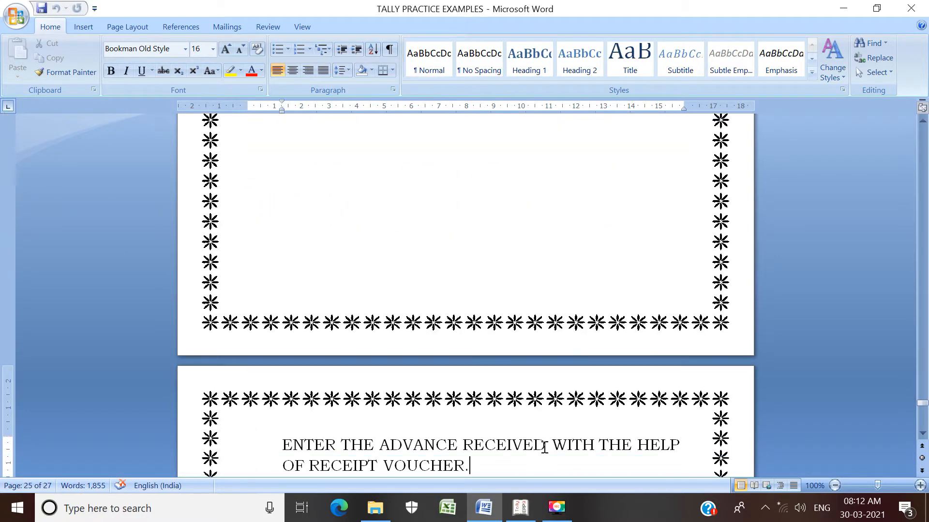
pyautogui.press('Down')
pyautogui.press('Down')
pyautogui.press('Down')
pyautogui.press('Down')
pyautogui.press('Down')
pyautogui.press('Down')
pyautogui.press('Down')
pyautogui.press('Down')
pyautogui.press('Down')
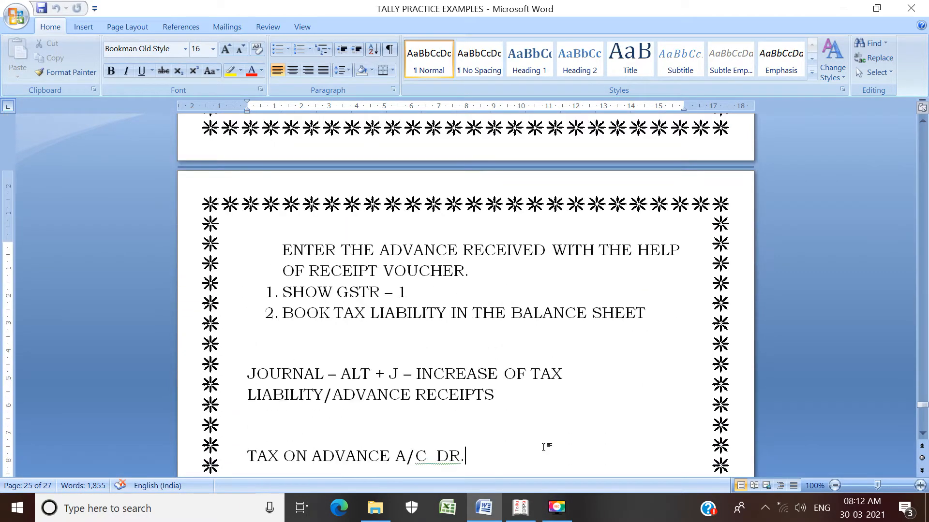
pyautogui.press('Down')
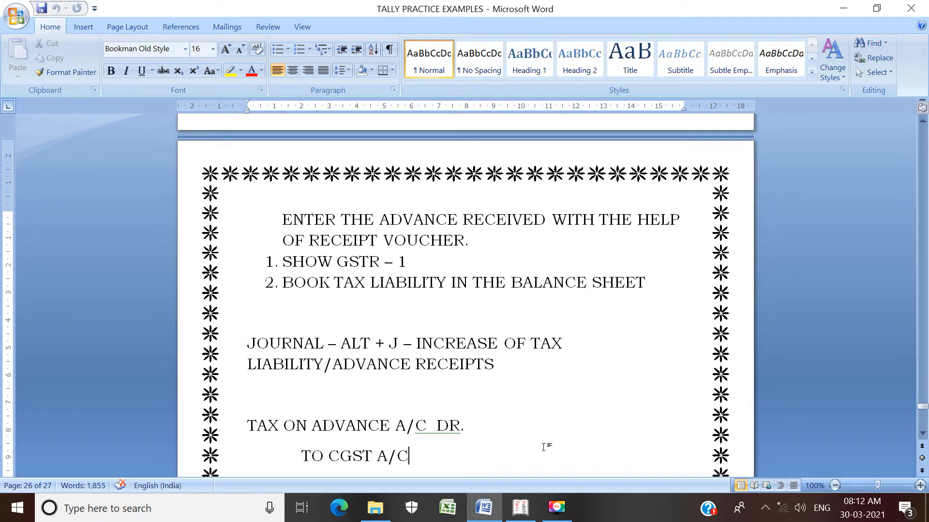
# Step: Number the "ENTER THE ADVANCE RECEIVED" line as item 1 and add a blank line after "SHOW GSTR – 1"
pyautogui.click(280, 223)
pyautogui.write('1.')
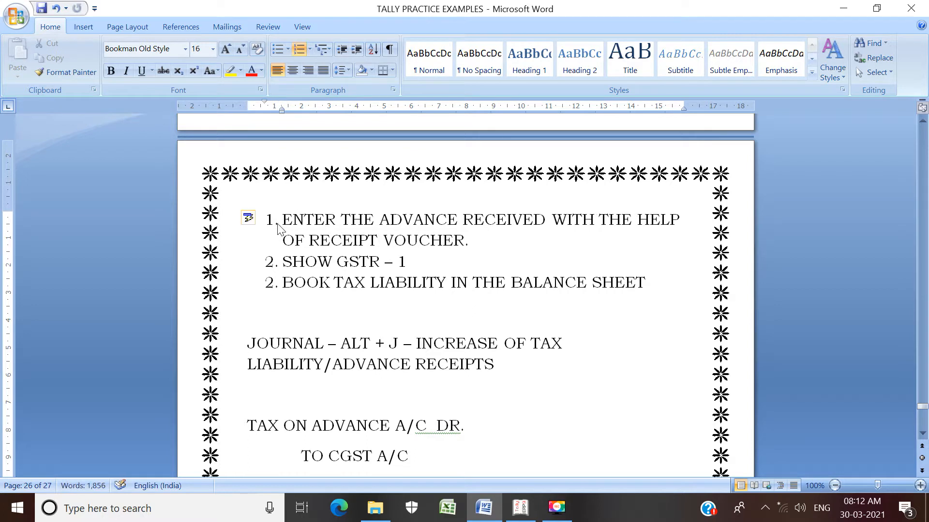
pyautogui.click(409, 263)
pyautogui.press('Return')
pyautogui.press('BackSpace')
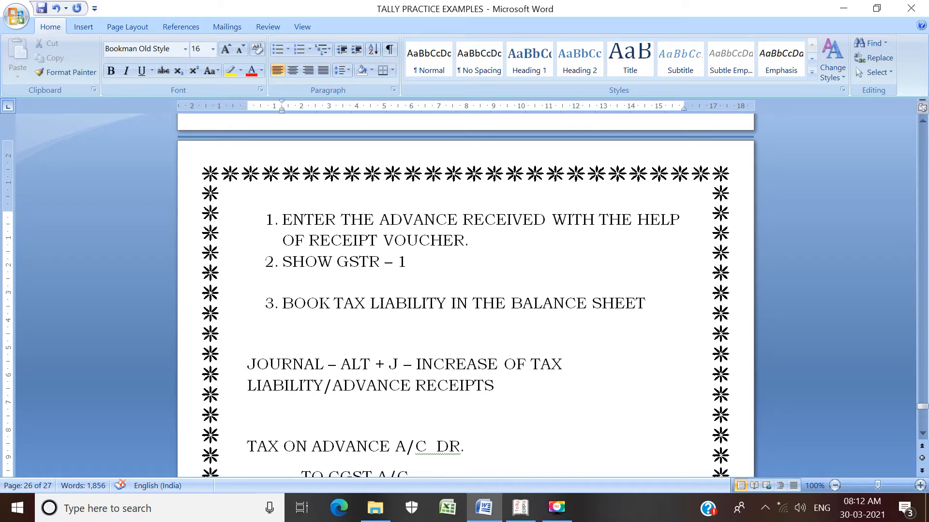
# Step: Insert a blank line below "TO SGST A/C" in the journal entry for tax on advance
pyautogui.press('Down')
pyautogui.press('Down')
pyautogui.press('Down')
pyautogui.press('Down')
pyautogui.press('Down')
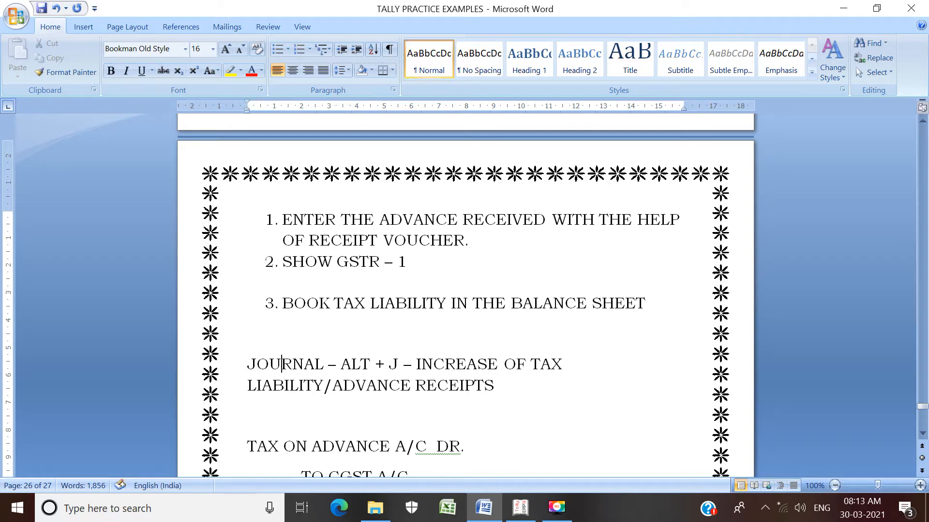
pyautogui.press('Down')
pyautogui.press('Down')
pyautogui.press('Down')
pyautogui.press('Down')
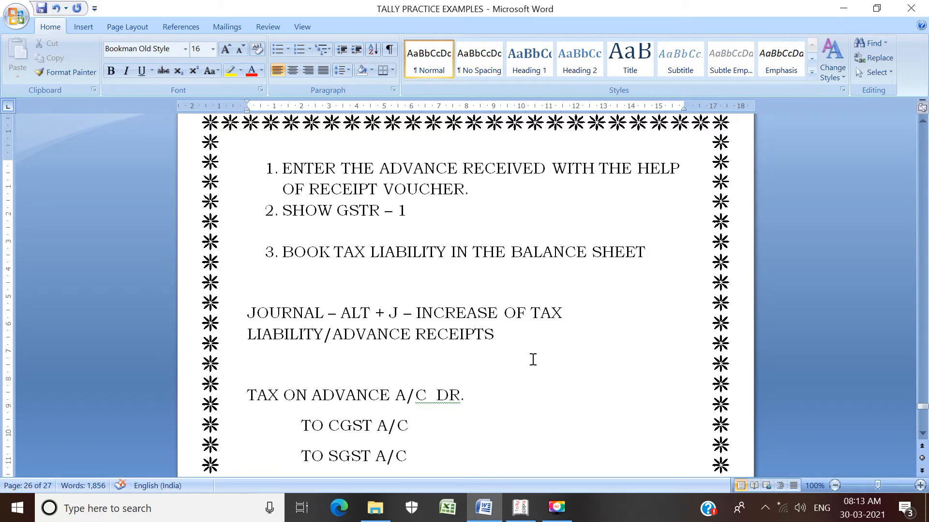
pyautogui.write('SHOW GSTR – 1 SHOW BALANCE SHEET')
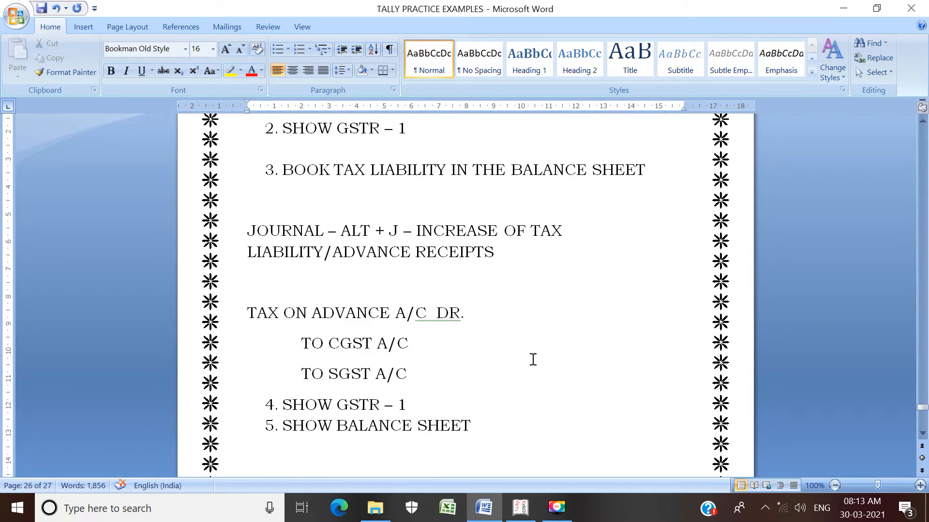
pyautogui.click(488, 370)
pyautogui.press('Return')
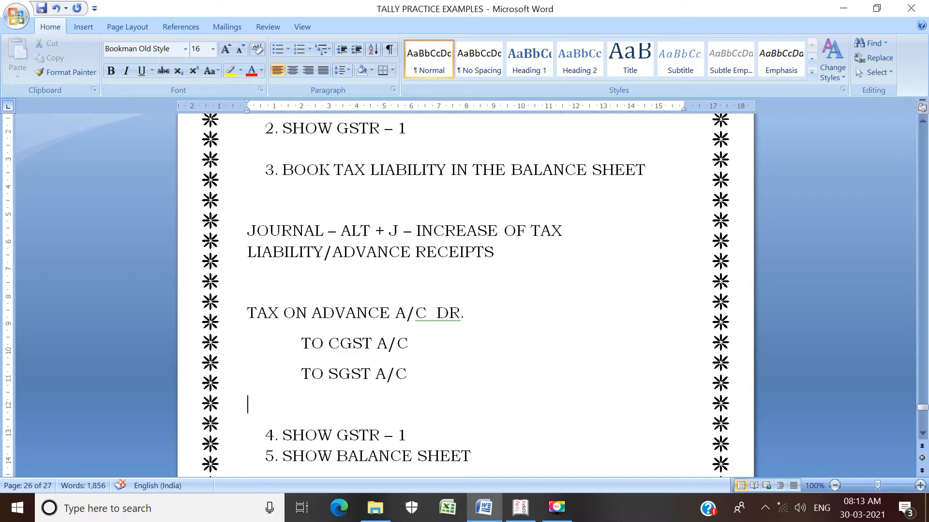
# Step: Read steps 4 to 8 of the recording sequence, from showing GSTR – 1 to paying the tax with a payment voucher
pyautogui.press('Down')
pyautogui.press('Down')
pyautogui.press('Down')
pyautogui.press('Down')
pyautogui.press('Down')
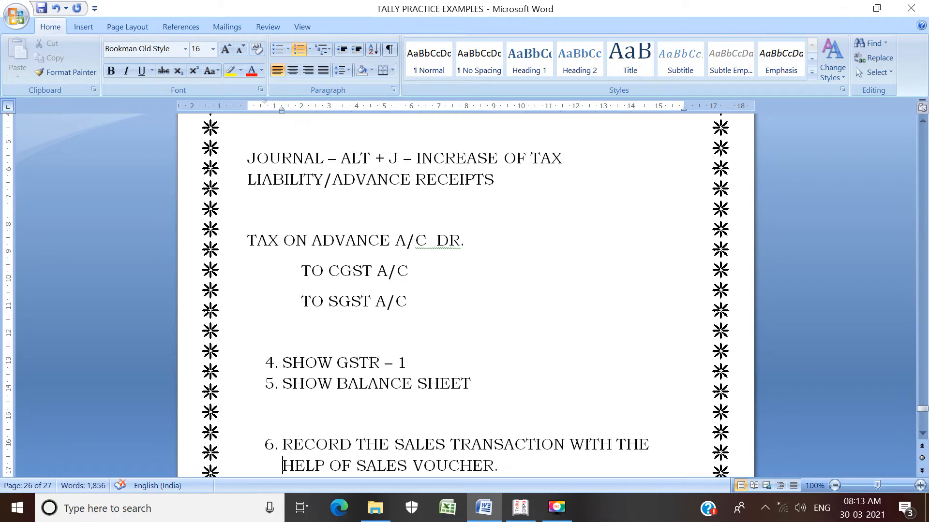
pyautogui.press('Down')
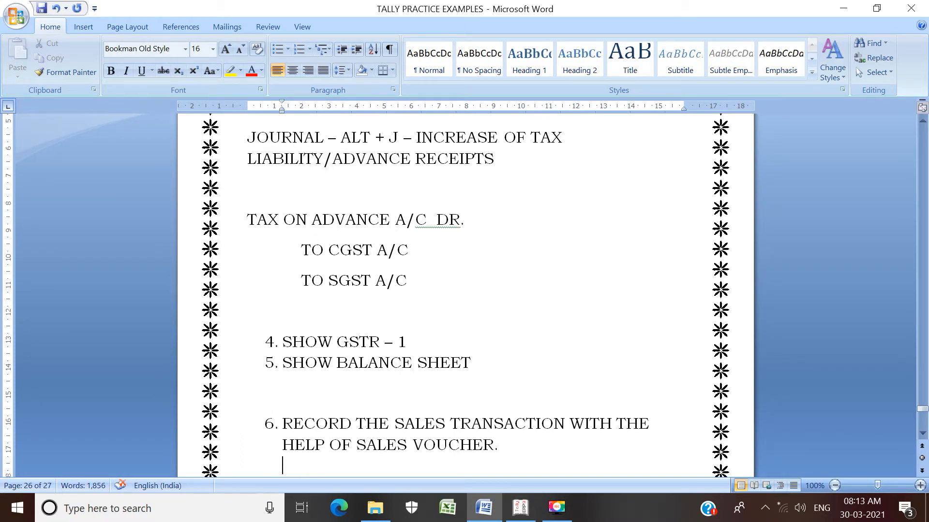
pyautogui.press('Down')
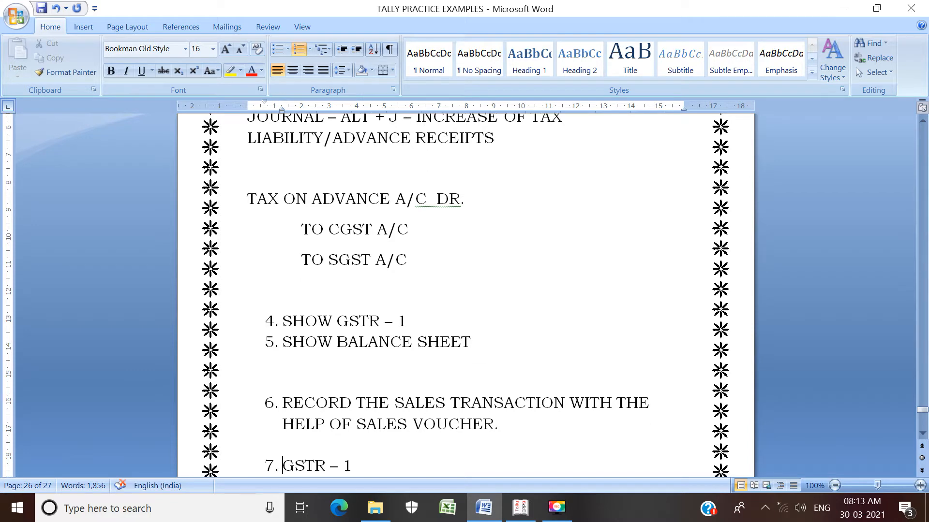
pyautogui.press('Up')
pyautogui.press('Up')
pyautogui.press('Up')
pyautogui.press('Down')
pyautogui.press('Down')
pyautogui.press('Down')
pyautogui.press('Down')
pyautogui.press('Down')
pyautogui.press('Down')
pyautogui.press('Down')
pyautogui.press('Down')
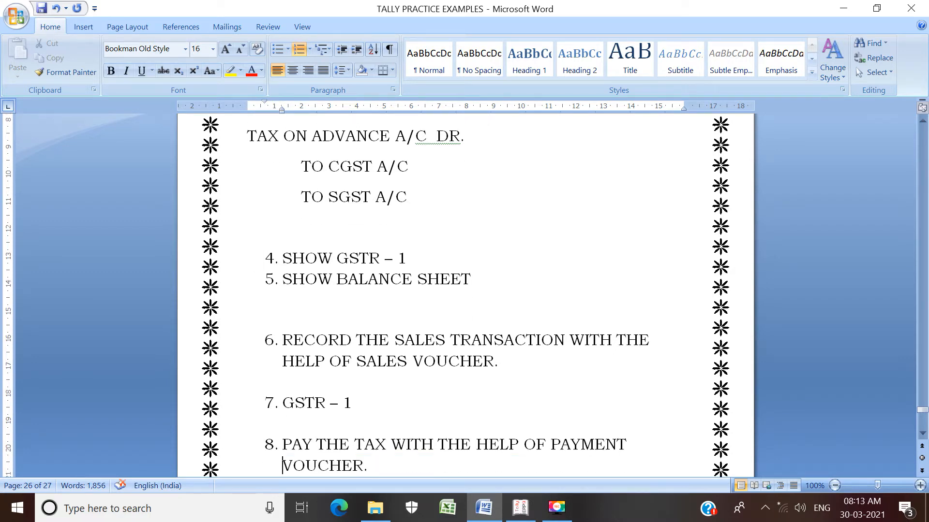
# Step: Examine steps 9 to 11, including the journal for decrease of tax liability and its CGST and SGST entries
pyautogui.press('Up')
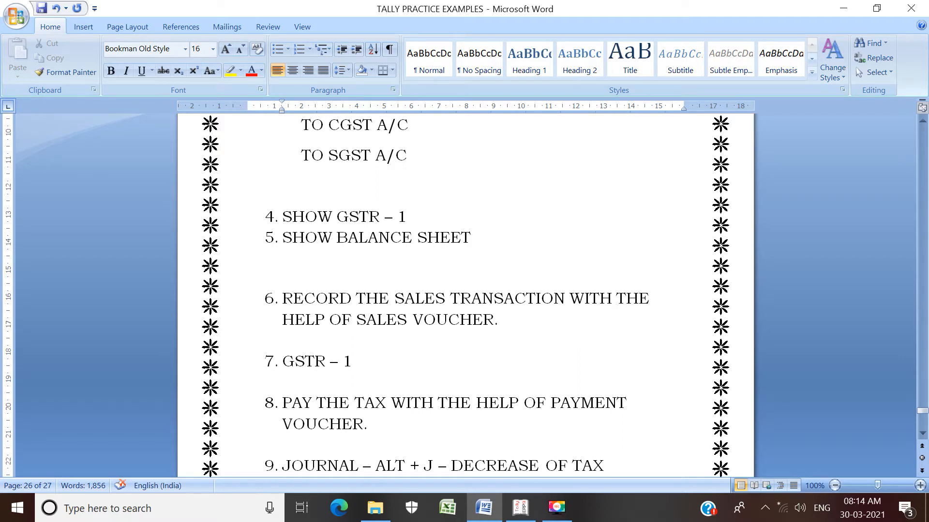
pyautogui.press('Down')
pyautogui.press('Down')
pyautogui.press('Down')
pyautogui.press('Down')
pyautogui.press('Down')
pyautogui.press('Down')
pyautogui.press('Down')
pyautogui.press('Down')
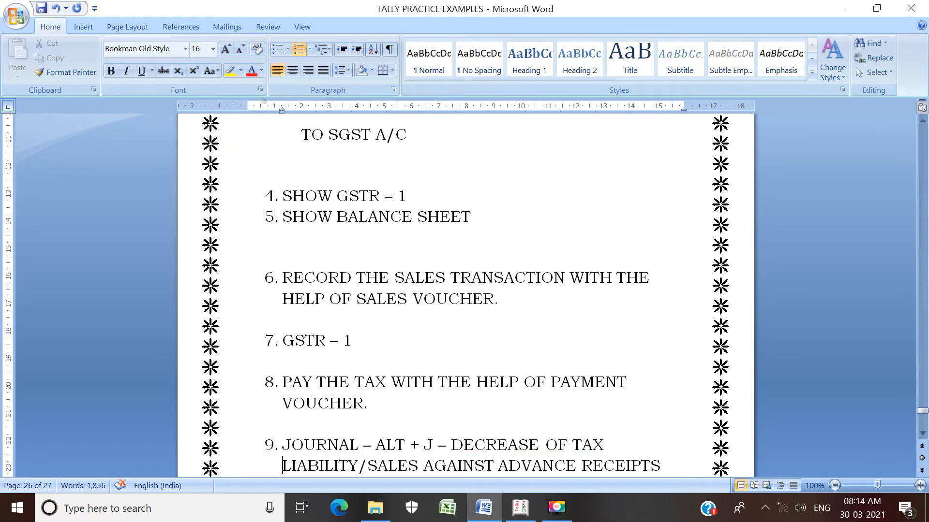
pyautogui.press('Up')
pyautogui.press('Up')
pyautogui.press('Up')
pyautogui.press('Up')
pyautogui.press('Up')
pyautogui.press('Up')
pyautogui.press('Up')
pyautogui.press('Up')
pyautogui.press('Up')
pyautogui.press('Up')
pyautogui.press('Up')
pyautogui.press('Up')
pyautogui.press('Up')
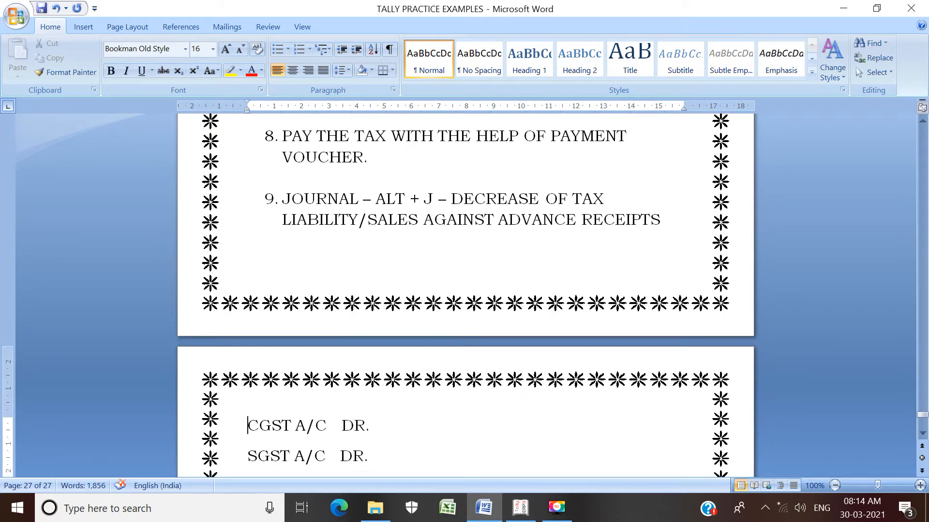
pyautogui.press('Down')
pyautogui.press('Down')
pyautogui.press('Down')
pyautogui.press('Down')
pyautogui.press('Down')
pyautogui.press('Down')
pyautogui.press('Down')
pyautogui.press('Down')
pyautogui.press('Down')
pyautogui.press('Down')
pyautogui.press('Down')
pyautogui.press('Down')
pyautogui.press('Down')
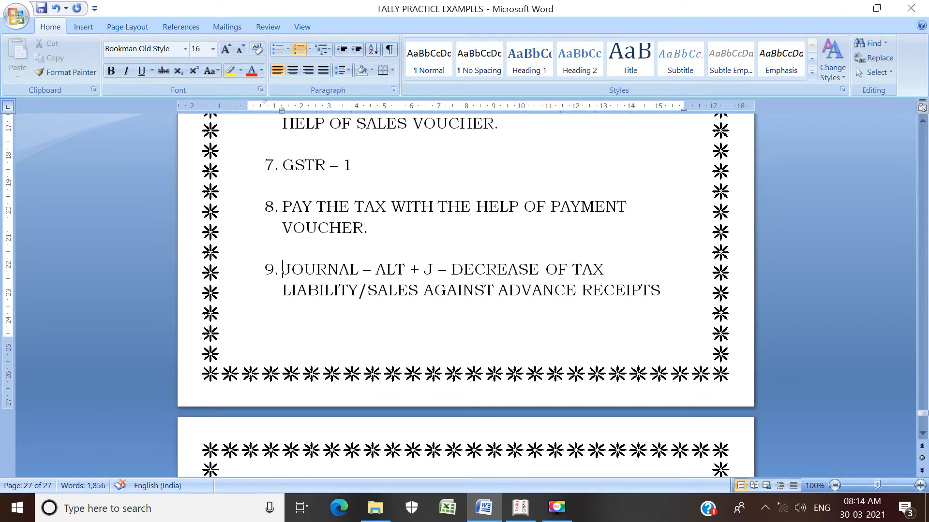
pyautogui.press('Down')
pyautogui.press('Down')
pyautogui.press('Down')
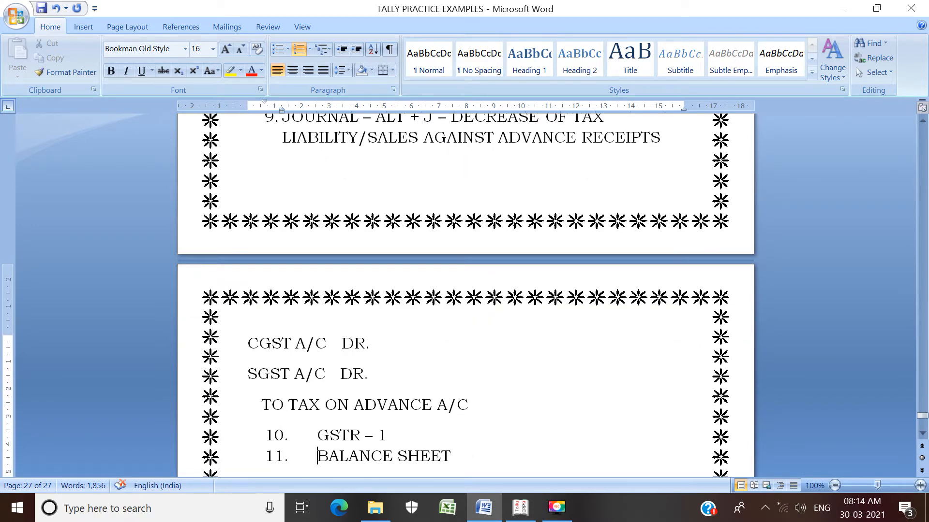
pyautogui.press('Down')
pyautogui.press('Down')
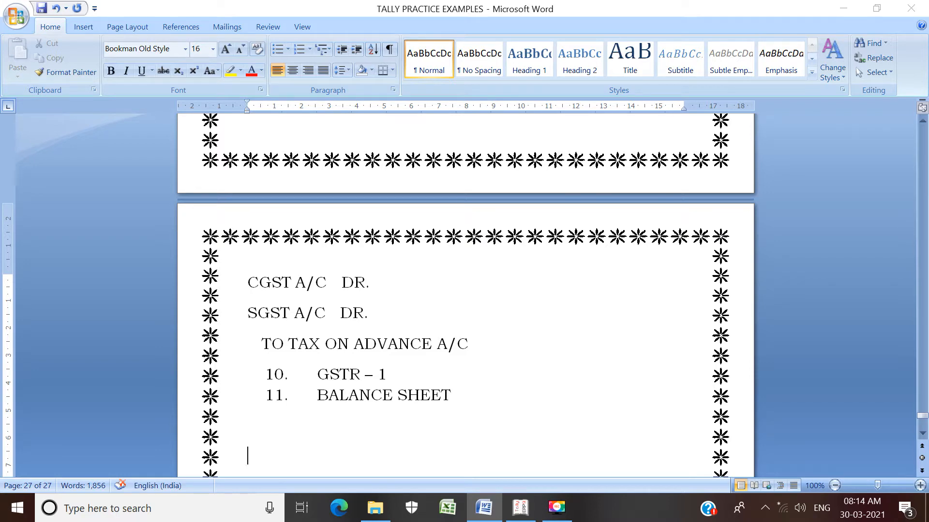
# Step: Switch to Tally.ERP 9 and view the list of existing single ledgers of MIHO LTD. 2
pyautogui.hotkey('alt', 'Tab')
pyautogui.hotkey('alt', 'Tab')
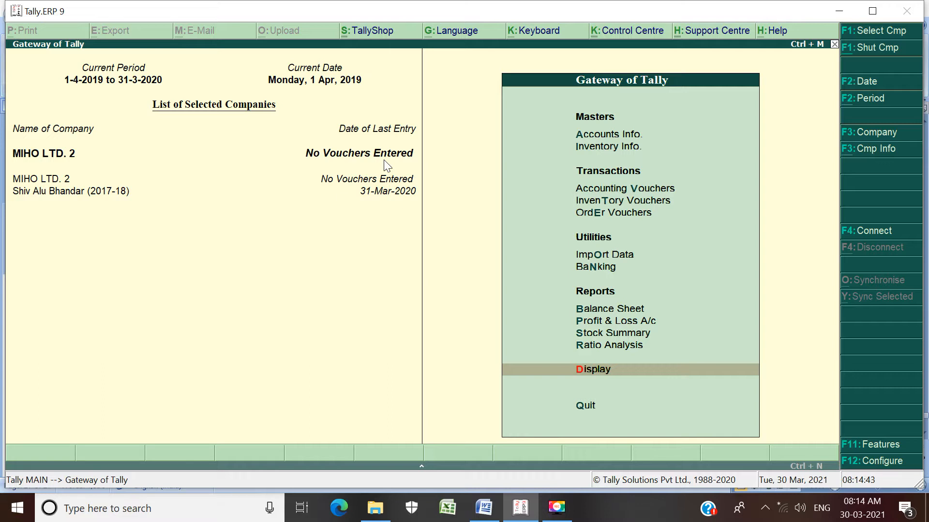
pyautogui.press('Up')
pyautogui.press('Up')
pyautogui.press('Up')
pyautogui.press('Up')
pyautogui.press('Up')
pyautogui.press('Up')
pyautogui.press('Up')
pyautogui.press('Up')
pyautogui.press('Up')
pyautogui.press('Up')
pyautogui.press('Up')
pyautogui.press('Up')
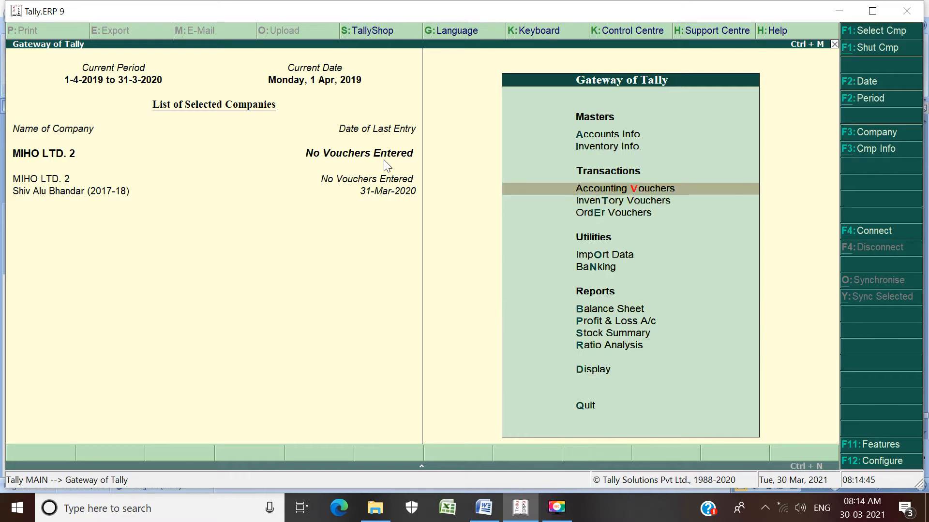
pyautogui.press('Down')
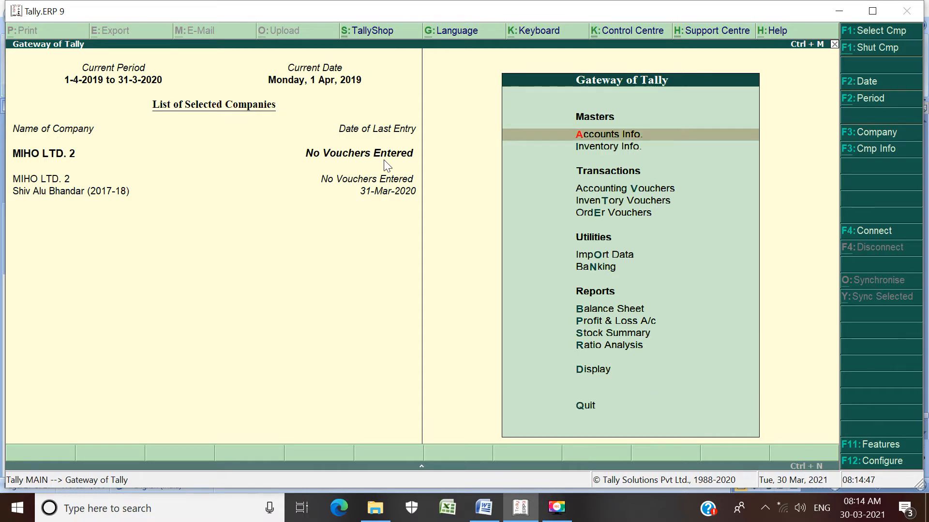
pyautogui.press('Return')
pyautogui.press('Down')
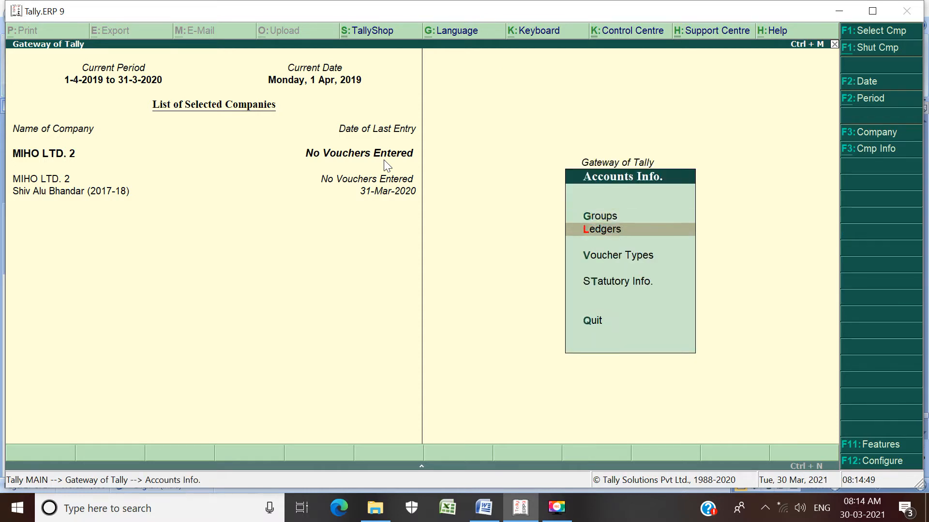
pyautogui.press('Return')
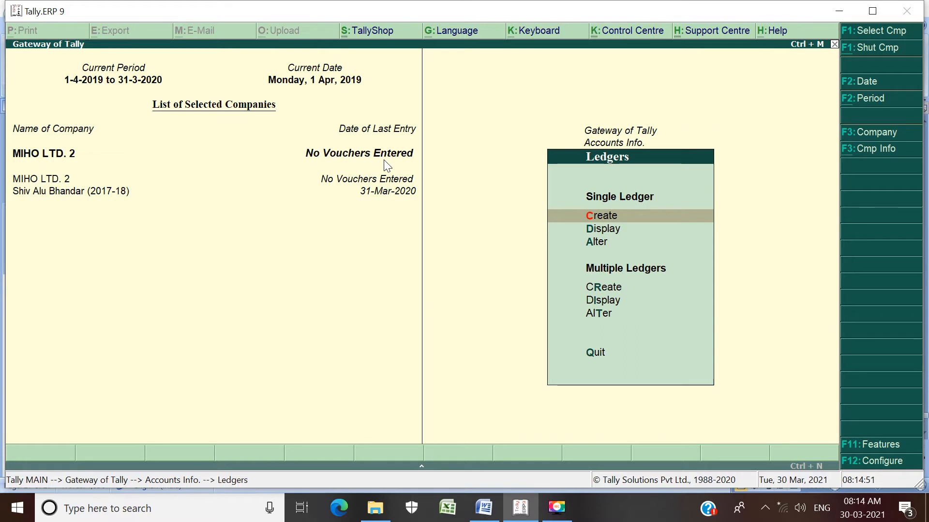
pyautogui.press('Down')
pyautogui.press('Return')
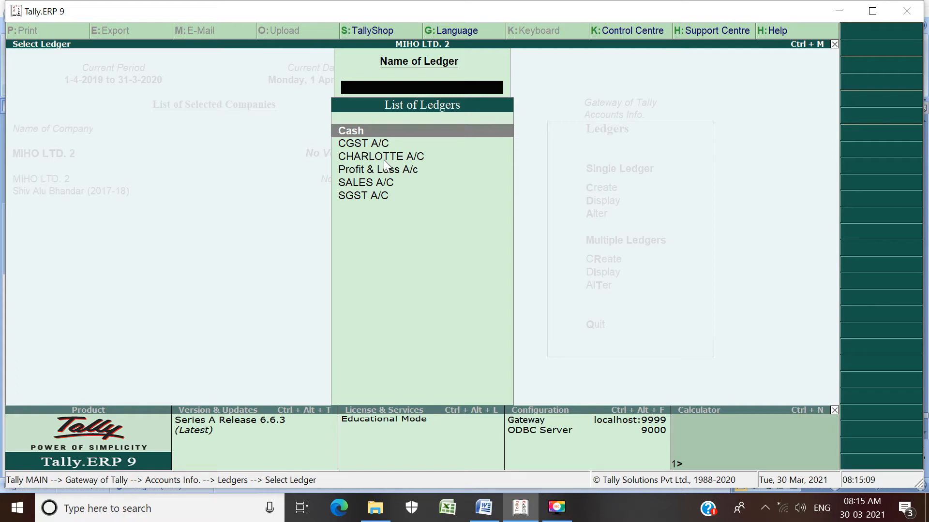
pyautogui.press('Escape')
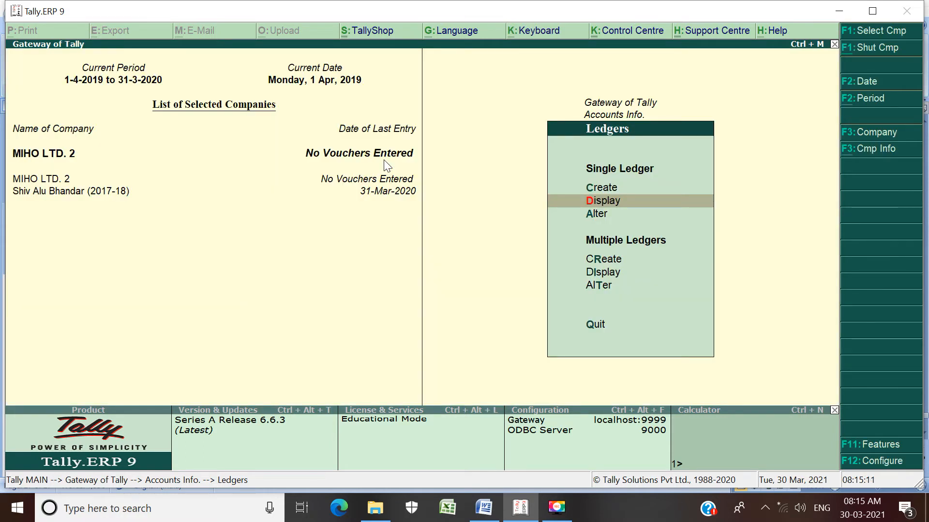
# Step: Start a new single ledger and name it TAX ON ADVANCE A/C
pyautogui.press('Up')
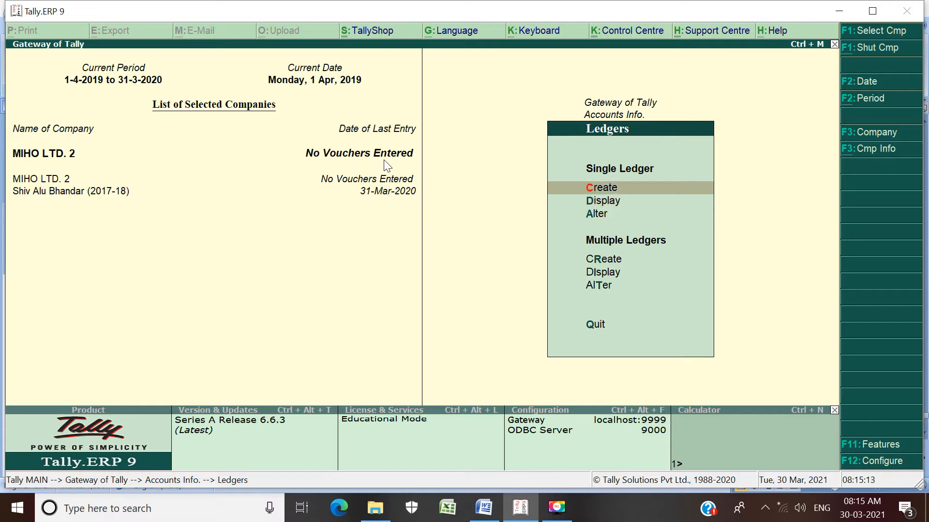
pyautogui.press('Return')
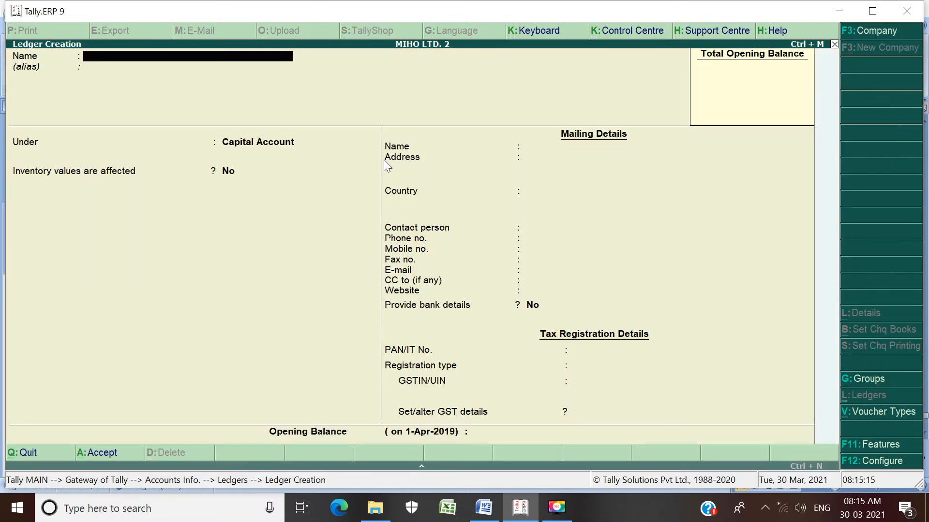
pyautogui.write('Tass')
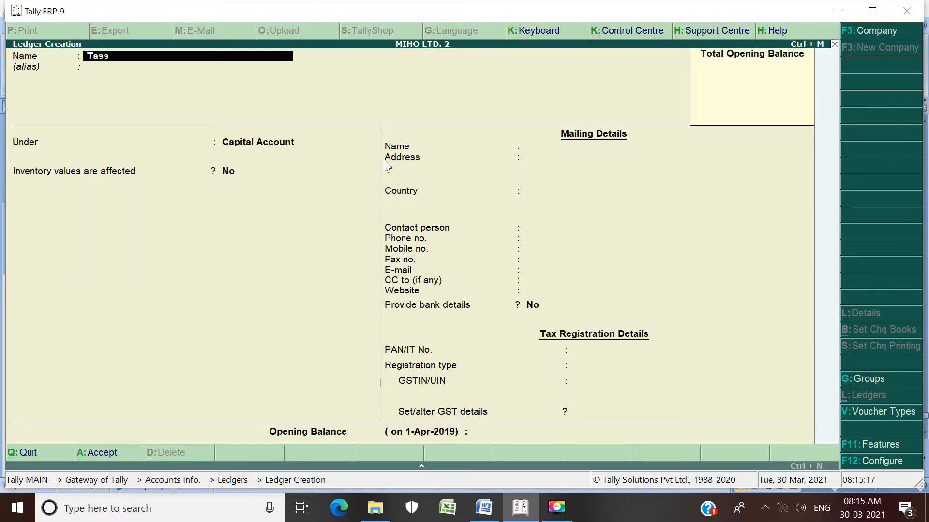
pyautogui.press('BackSpace')
pyautogui.press('BackSpace')
pyautogui.press('BackSpace')
pyautogui.write('AX ON AD')
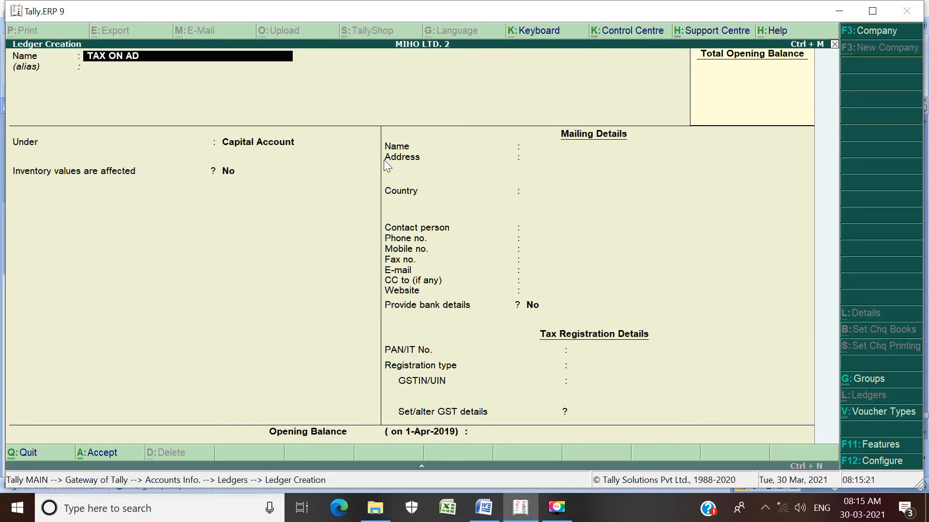
pyautogui.write('VANCE A/C')
pyautogui.press('Return')
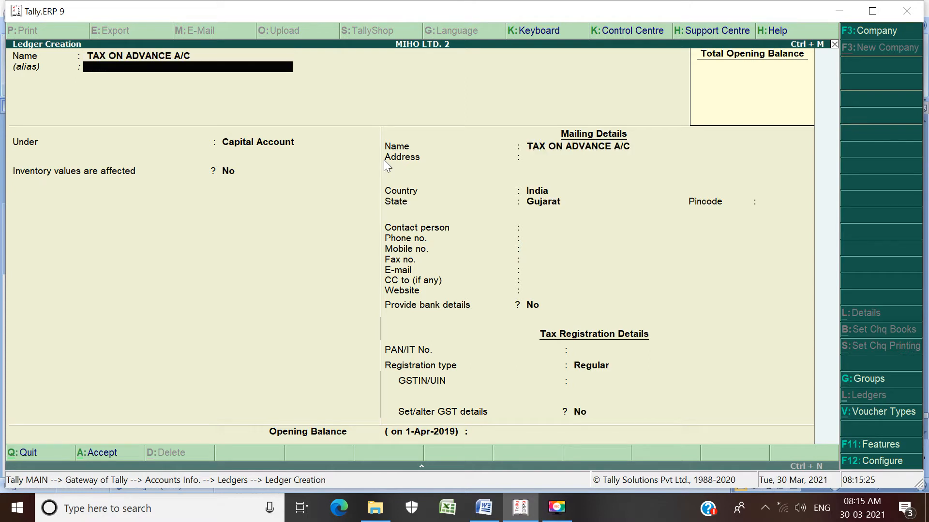
# Step: Place the TAX ON ADVANCE A/C ledger under Current Assets without an alias, and save it
pyautogui.press('Return')
pyautogui.write('C')
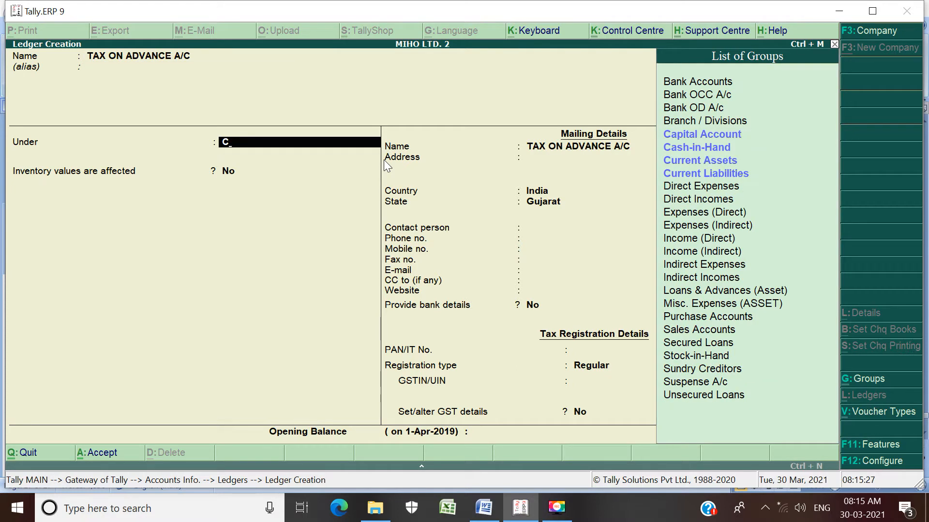
pyautogui.press('Down')
pyautogui.press('Down')
pyautogui.press('Down')
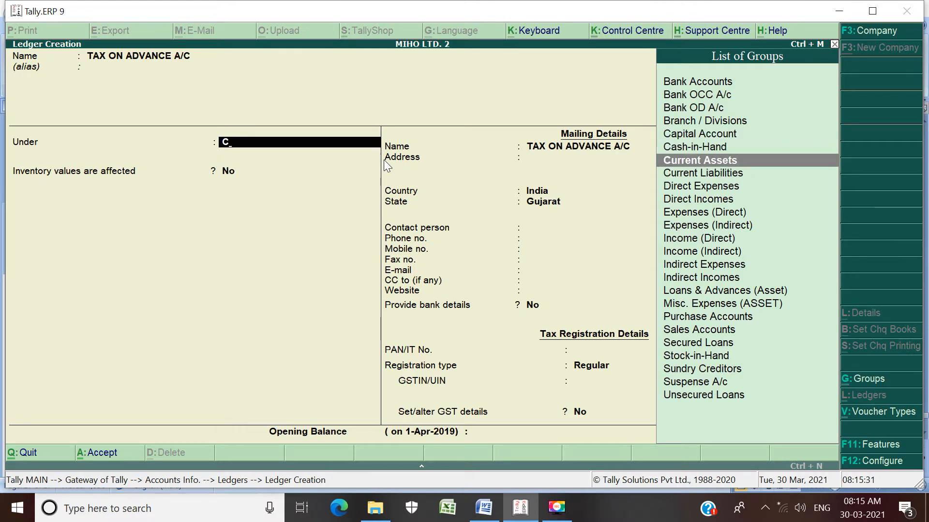
pyautogui.press('Return')
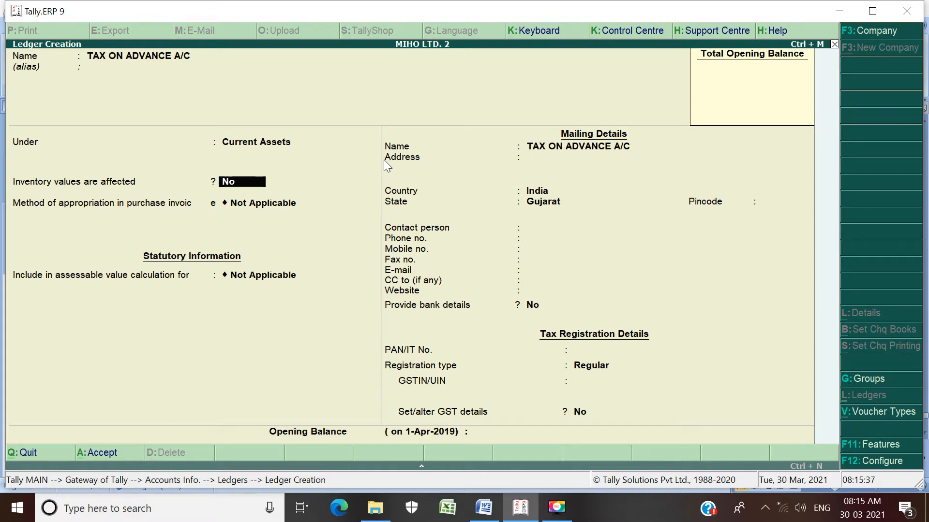
pyautogui.hotkey('ctrl', 'a')
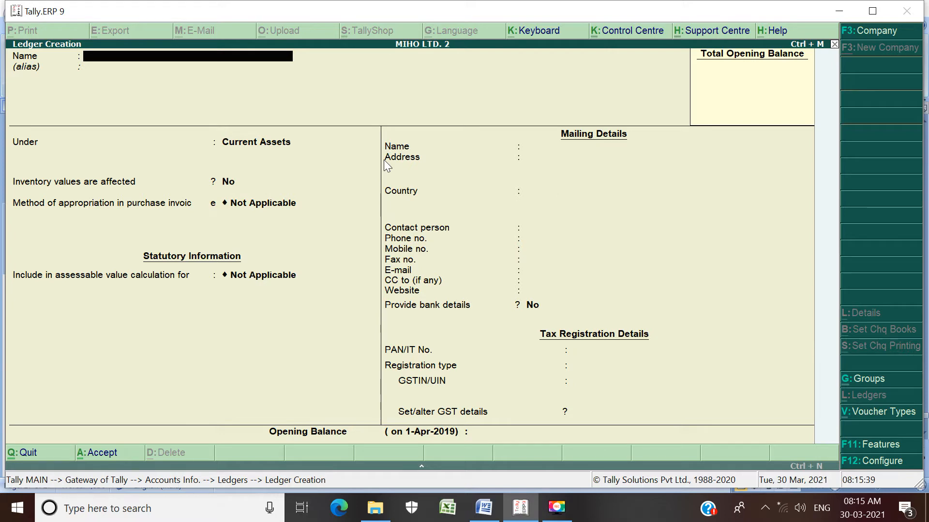
pyautogui.press('Escape')
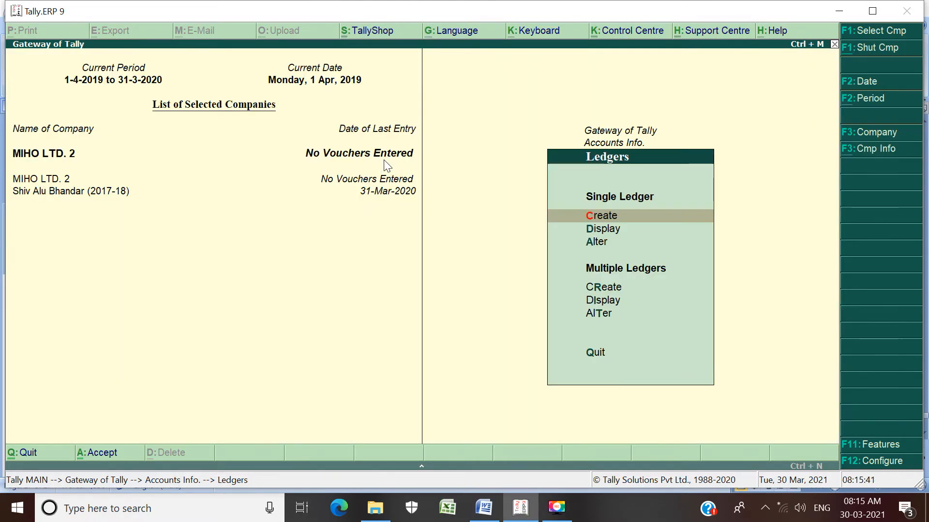
# Step: Display the list of single ledgers to check the created accounts, and return to the Gateway of Tally
pyautogui.press('Down')
pyautogui.press('Return')
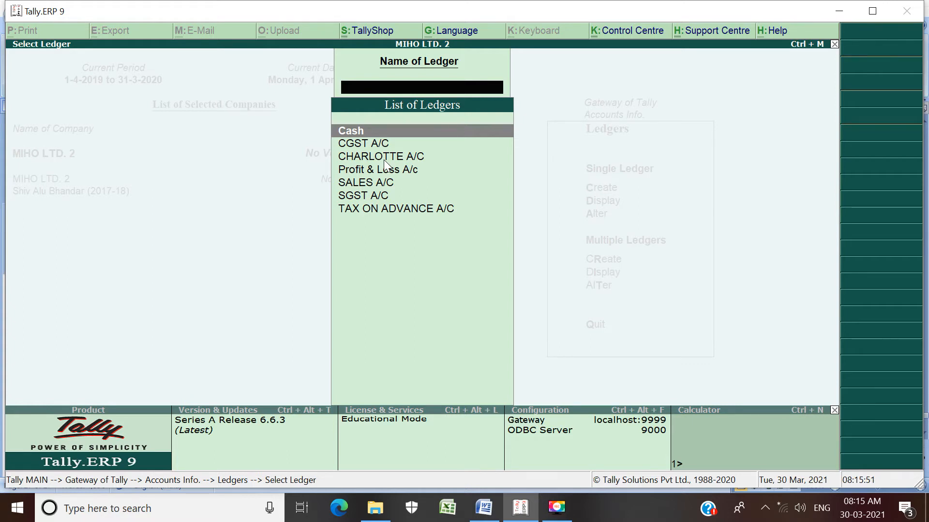
pyautogui.press('Escape')
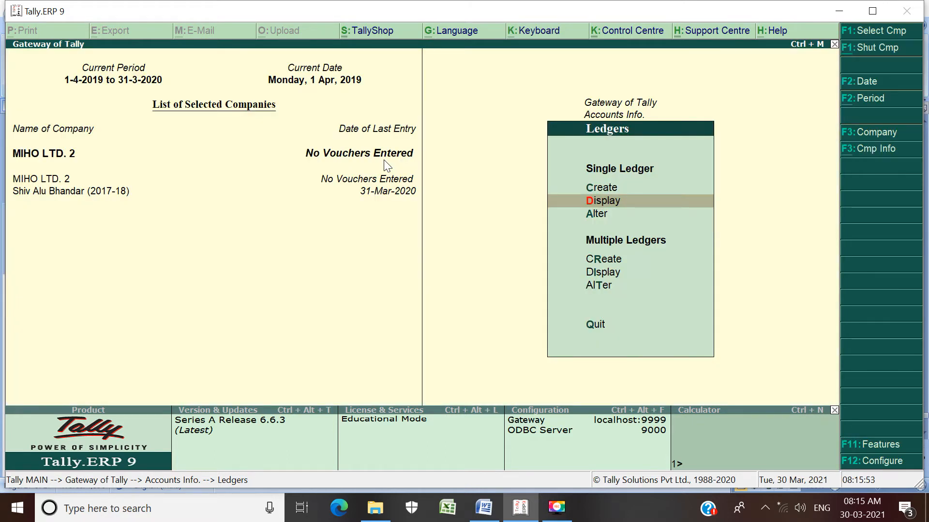
pyautogui.press('Escape')
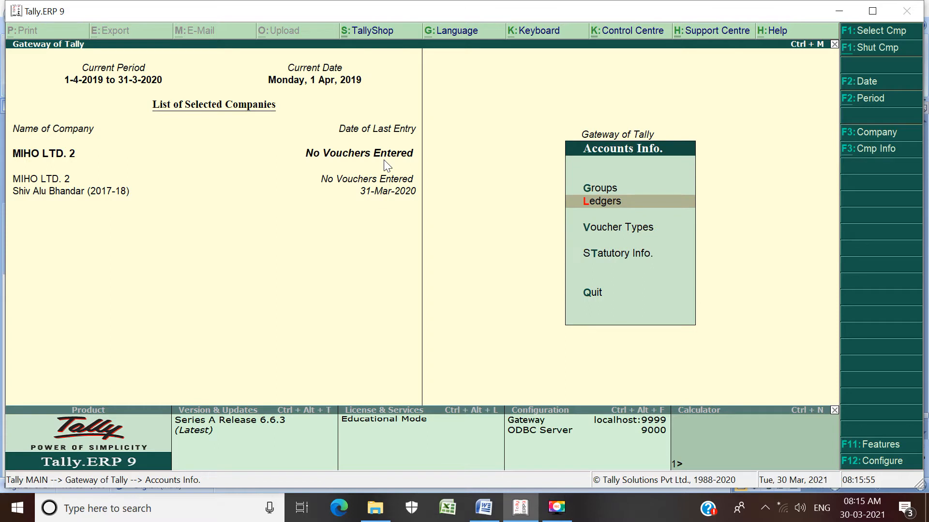
pyautogui.press('Escape')
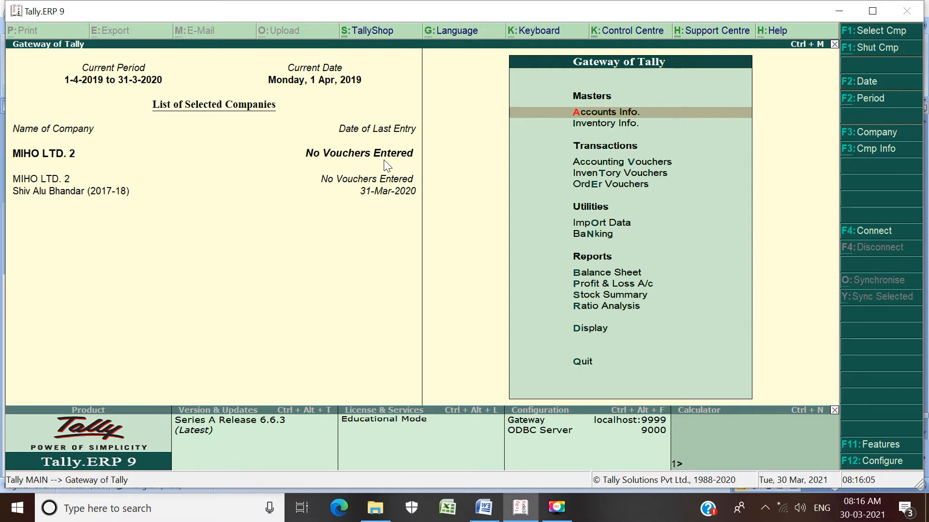
# Step: Start a receipt voucher and set its nature of receipt to Advance Receipt
pyautogui.press('v')
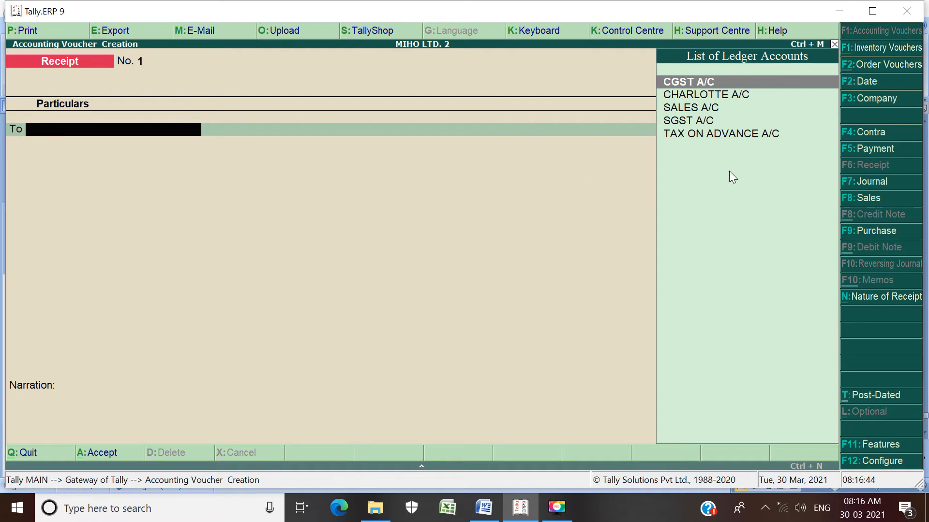
pyautogui.click(879, 309)
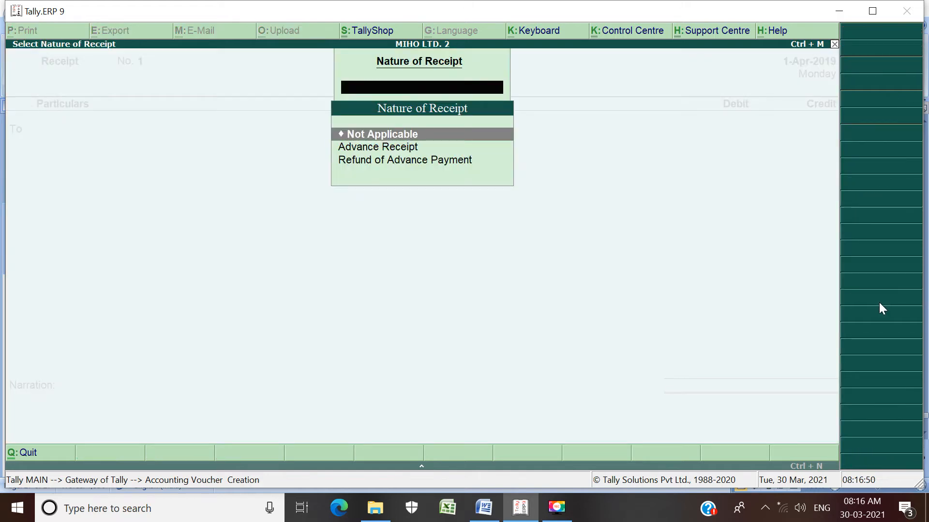
pyautogui.press('Down')
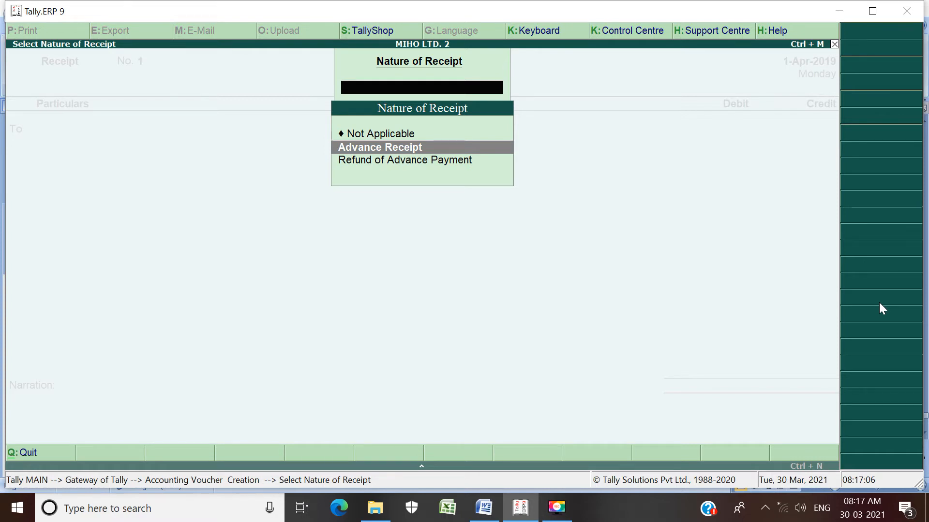
pyautogui.press('Return')
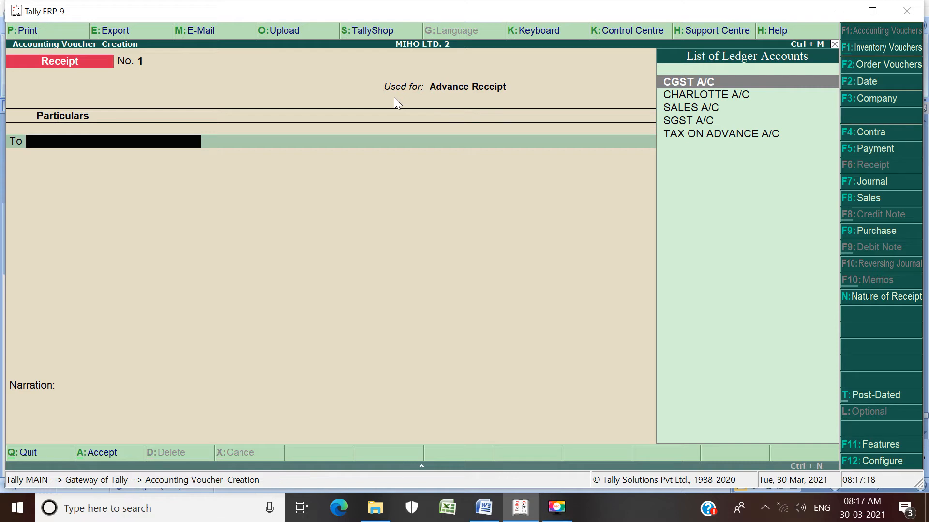
# Step: Credit the customer's ledger and enter an advance amount of 10,000 for JEANS PANTS in the advance receipt details
pyautogui.press('Down')
pyautogui.press('Return')
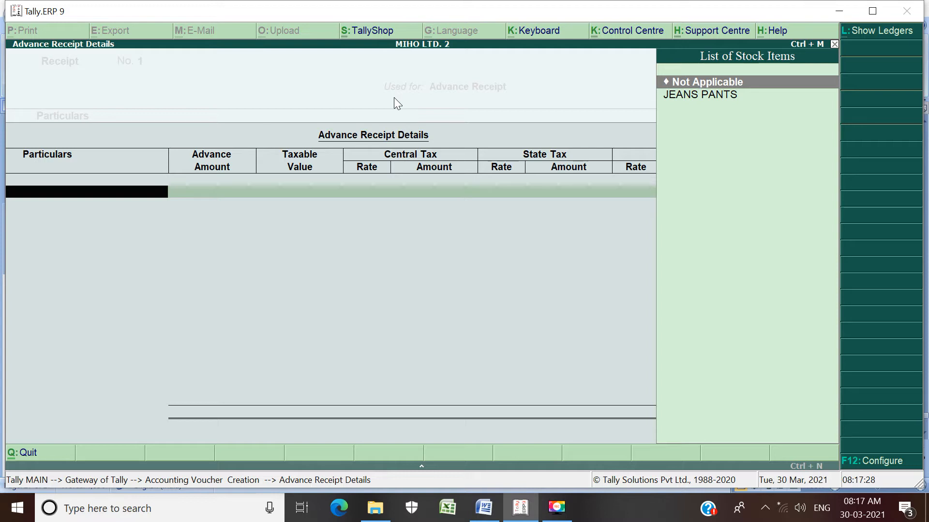
pyautogui.press('Down')
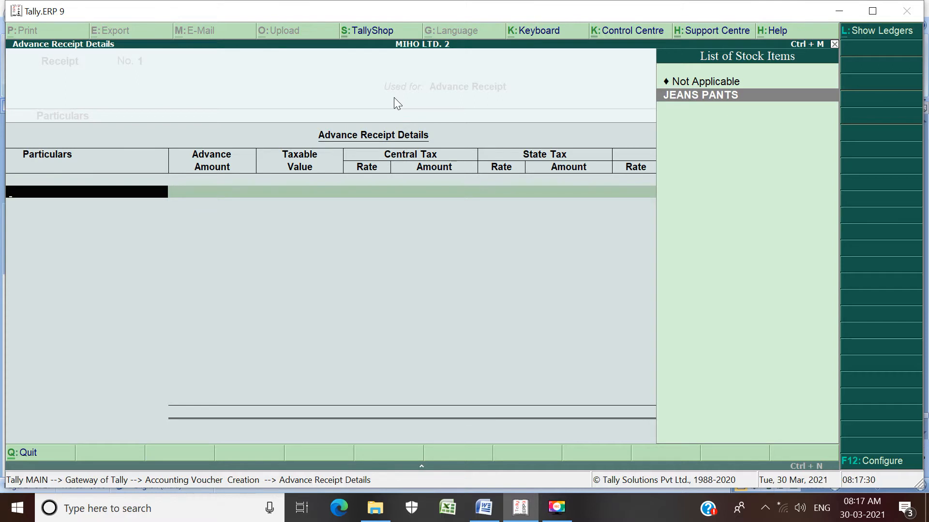
pyautogui.press('Return')
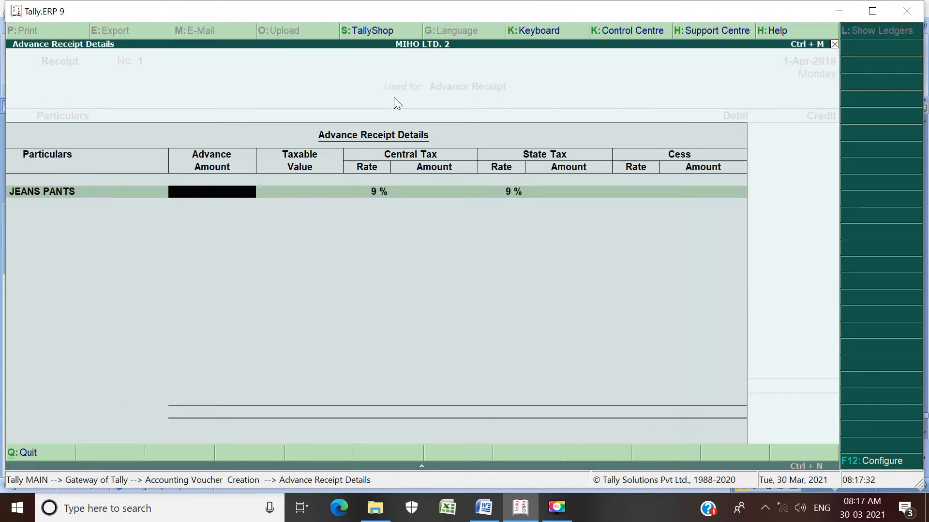
pyautogui.write('10,000')
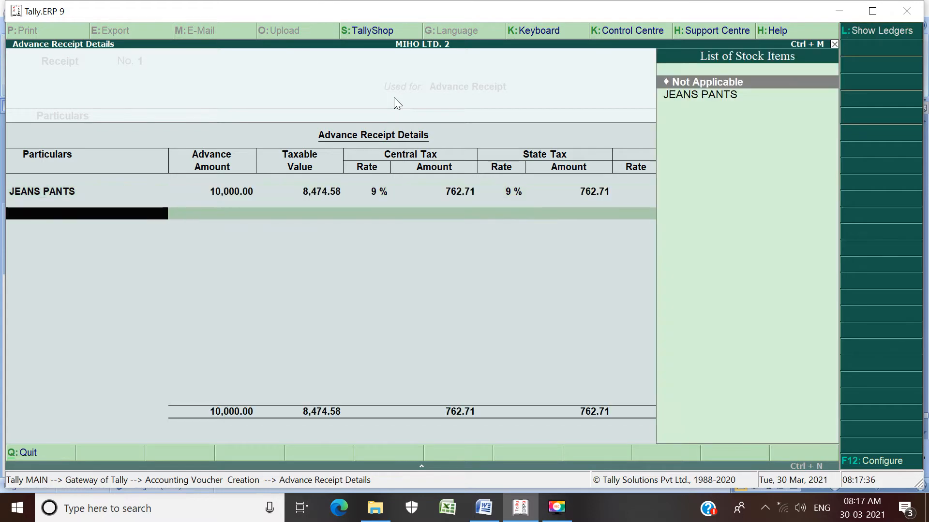
pyautogui.press('Return')
# Step: Switch to the Word document, add the lines "CGST 762.71" and "SGST 762.71" at the end, and save it
pyautogui.hotkey('alt', 'Tab')
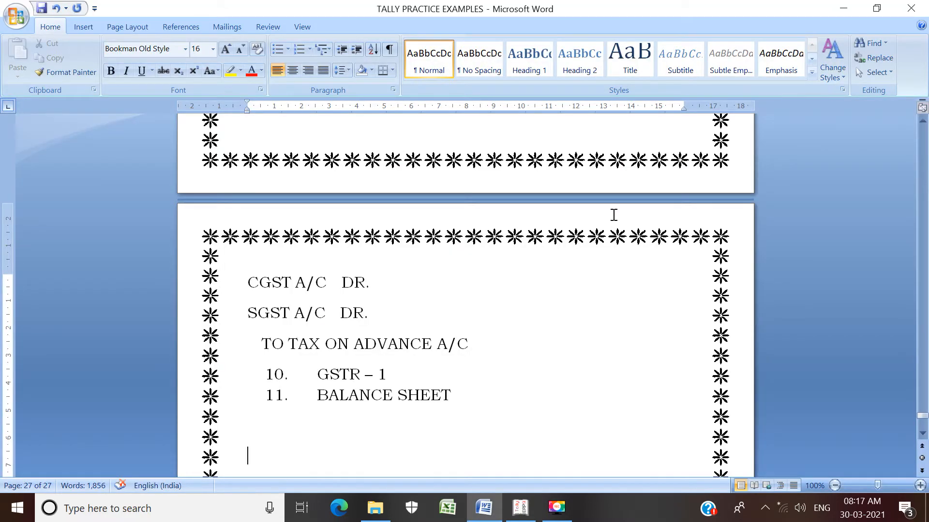
pyautogui.write('CGST 7')
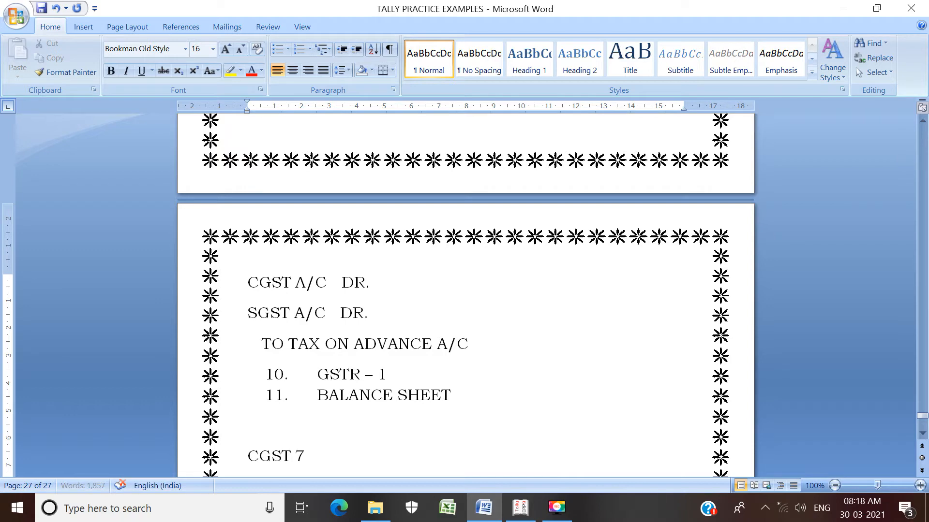
pyautogui.write('62.71')
pyautogui.press('Return')
pyautogui.write('SGST')
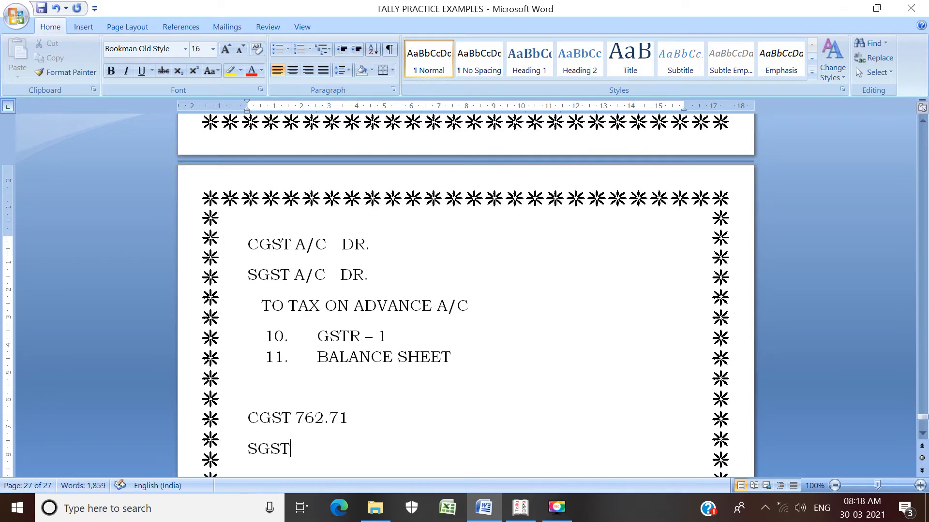
pyautogui.write(' 762.71')
pyautogui.hotkey('ctrl', 's')
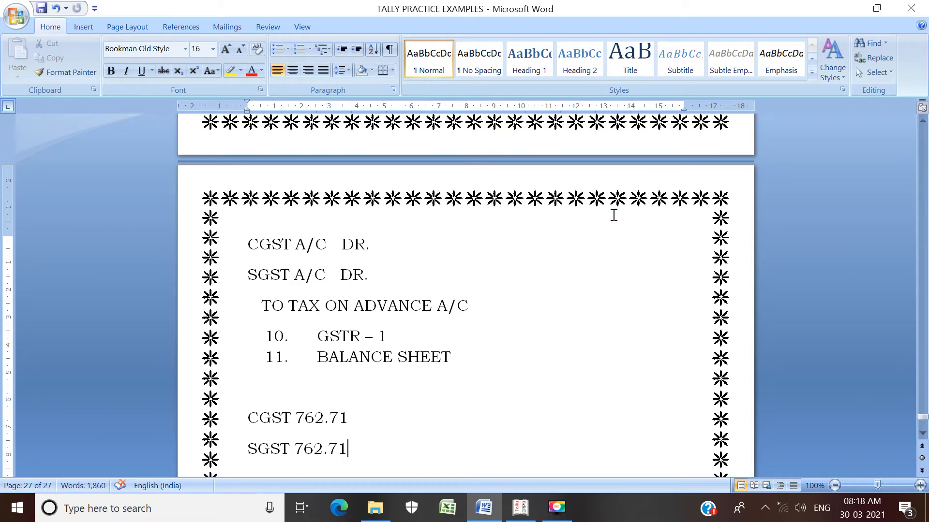
# Step: Switch back to Tally.ERP 9, finish the advance receipt details and allocate the 10,000 credit to Advance reference 1
pyautogui.hotkey('alt', 'Tab')
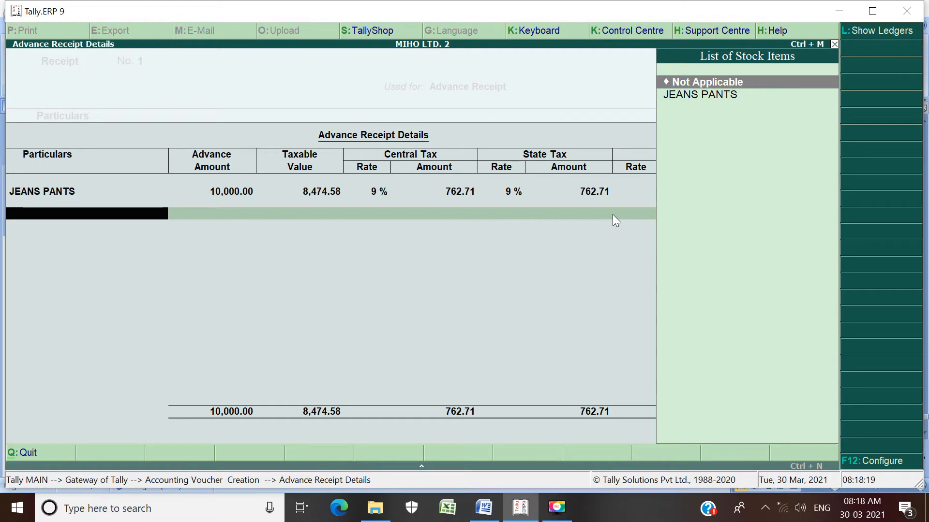
pyautogui.press('Return')
pyautogui.press('Return')
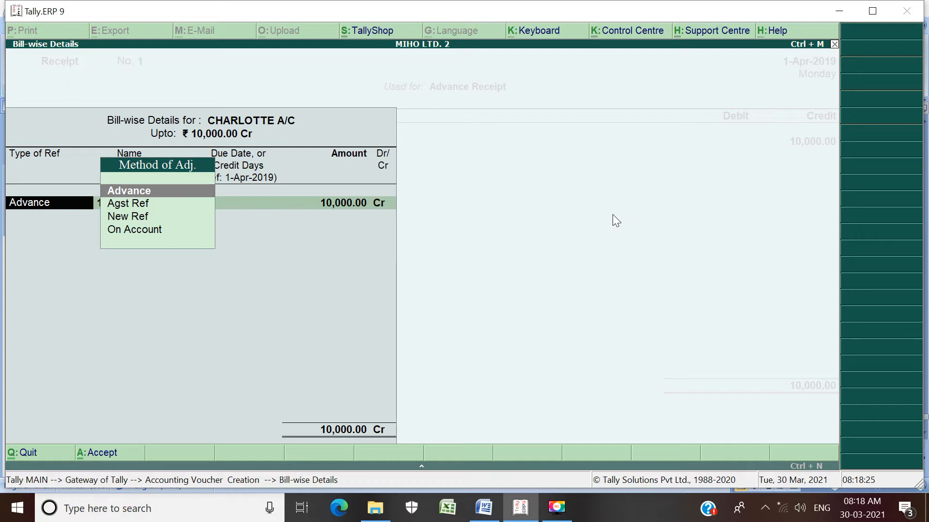
pyautogui.press('Return')
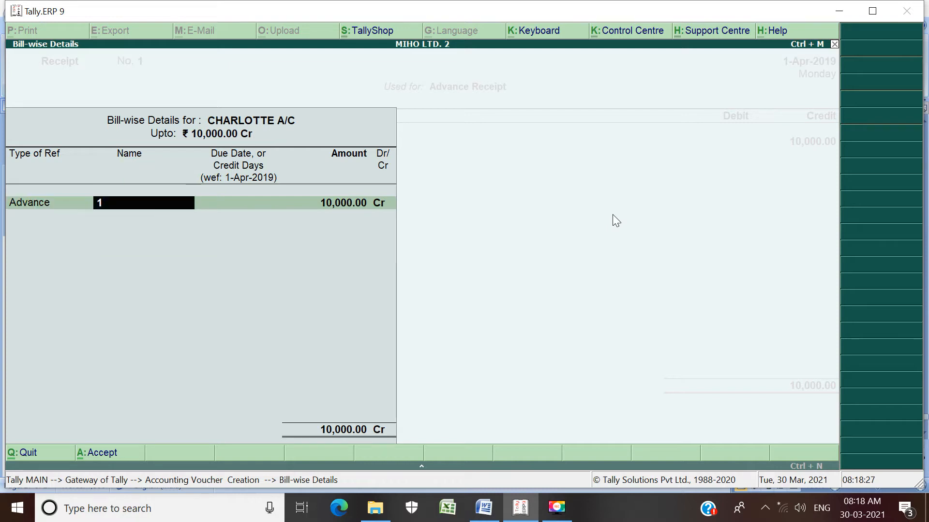
pyautogui.press('Return')
pyautogui.press('Return')
pyautogui.press('Return')
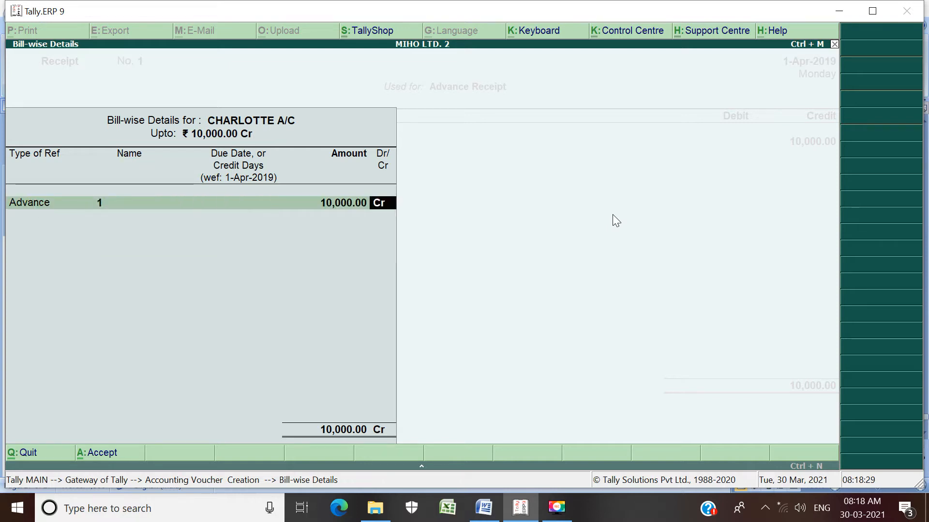
pyautogui.press('Return')
# Step: Debit Cash for 10,000, leave the narration empty, and accept the receipt voucher before leaving voucher entry
pyautogui.press('Return')
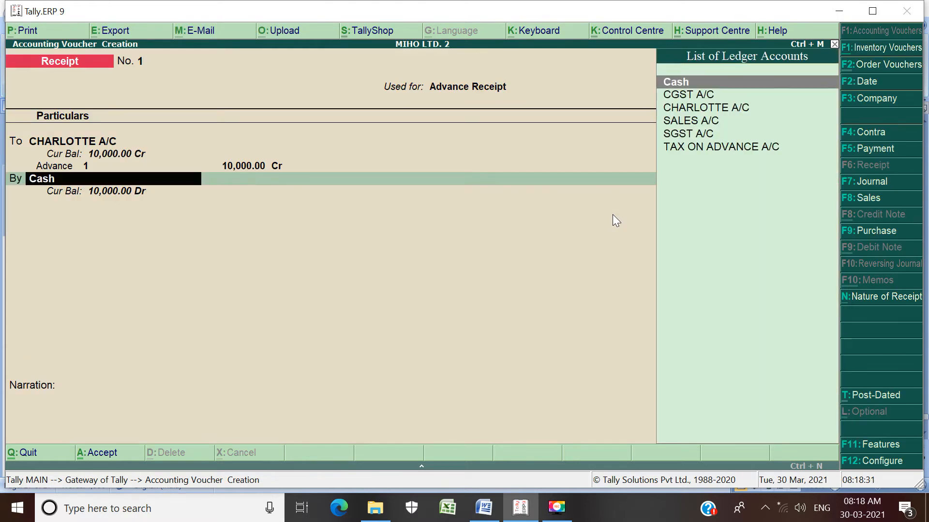
pyautogui.press('Return')
pyautogui.press('Return')
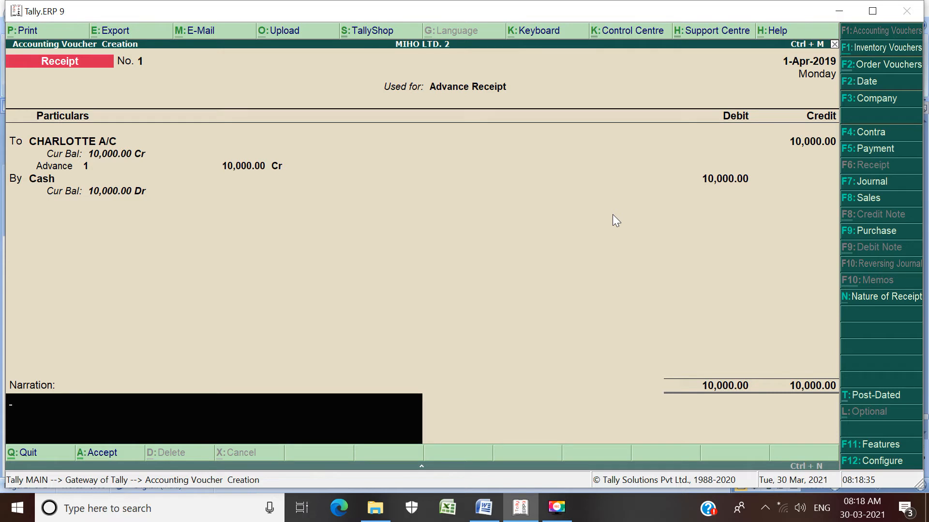
pyautogui.press('Return')
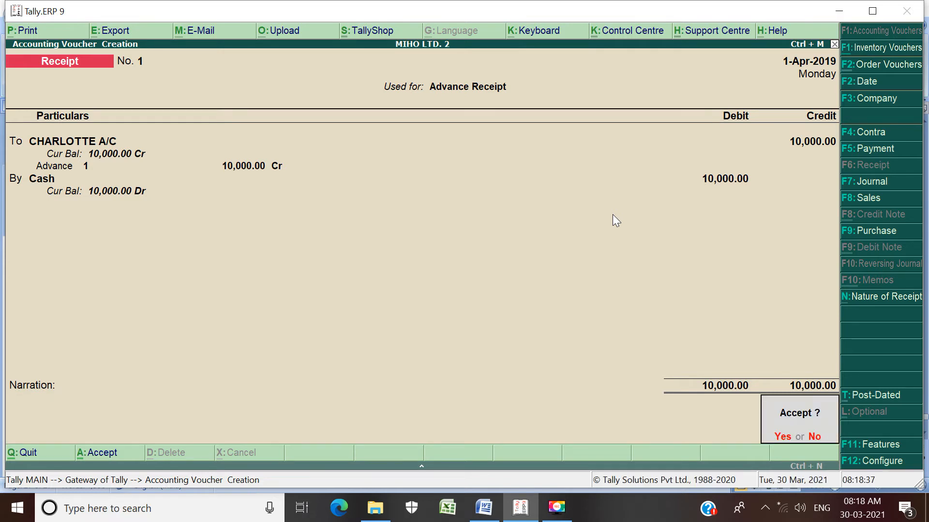
pyautogui.press('Return')
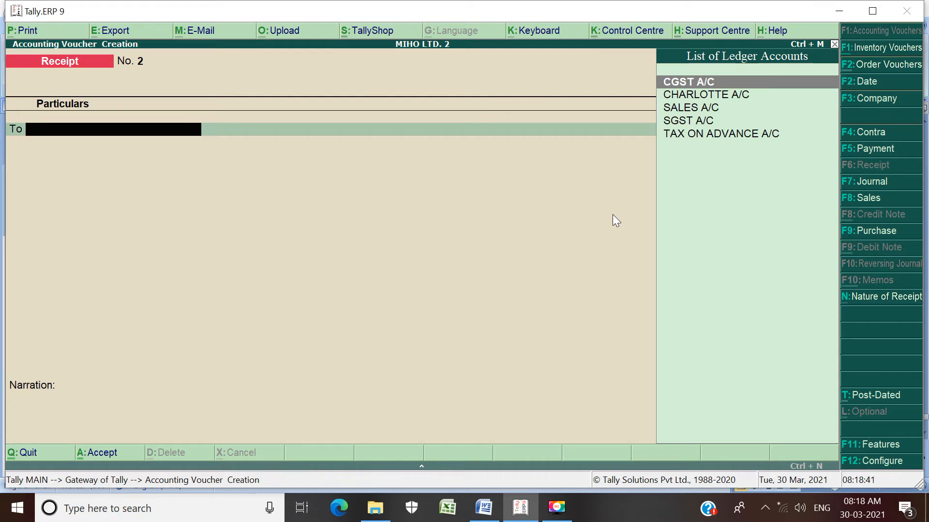
pyautogui.press('Escape')
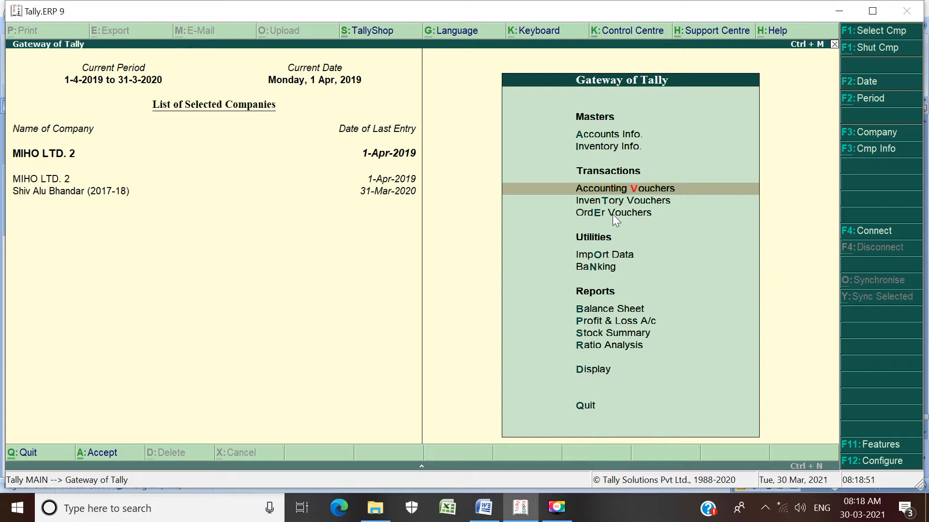
# Step: Open the GSTR-1 report from the GST statutory reports
pyautogui.press('d')
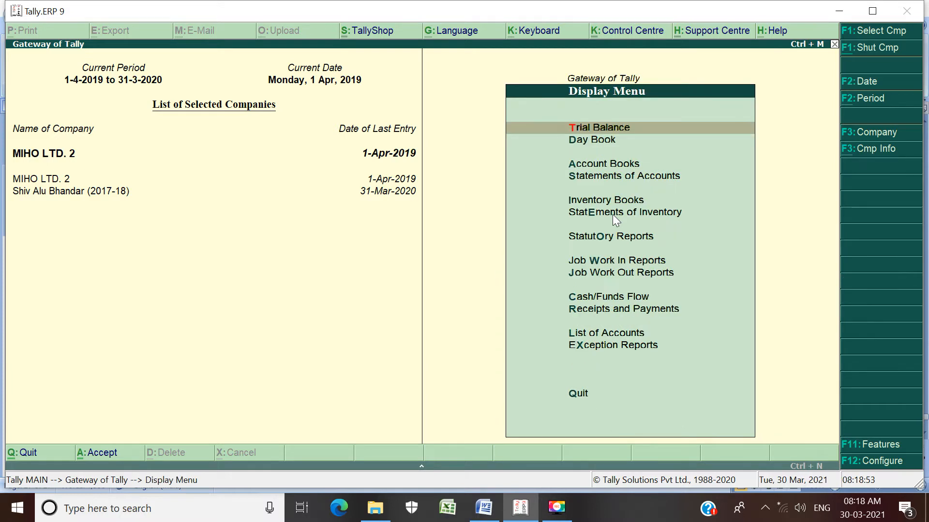
pyautogui.press('Down')
pyautogui.press('Down')
pyautogui.press('Down')
pyautogui.press('Down')
pyautogui.press('Down')
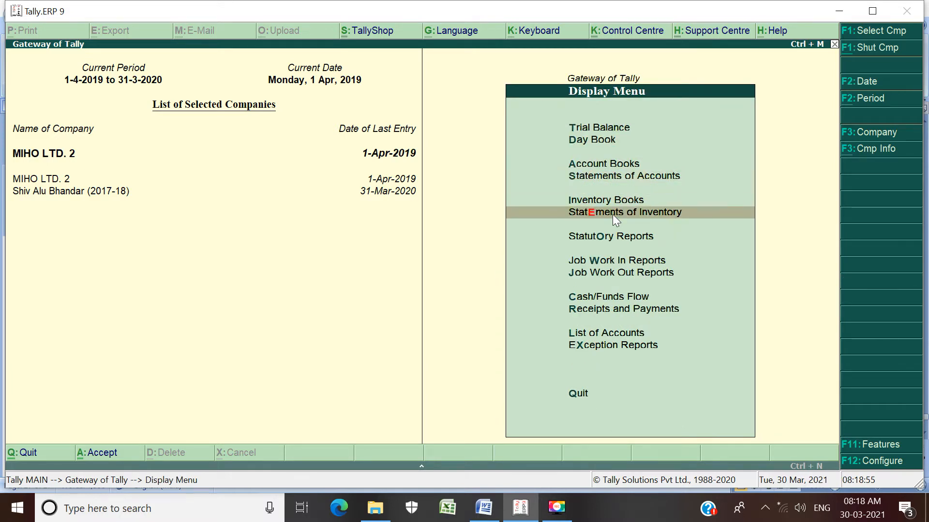
pyautogui.press('Down')
pyautogui.press('Down')
pyautogui.press('Up')
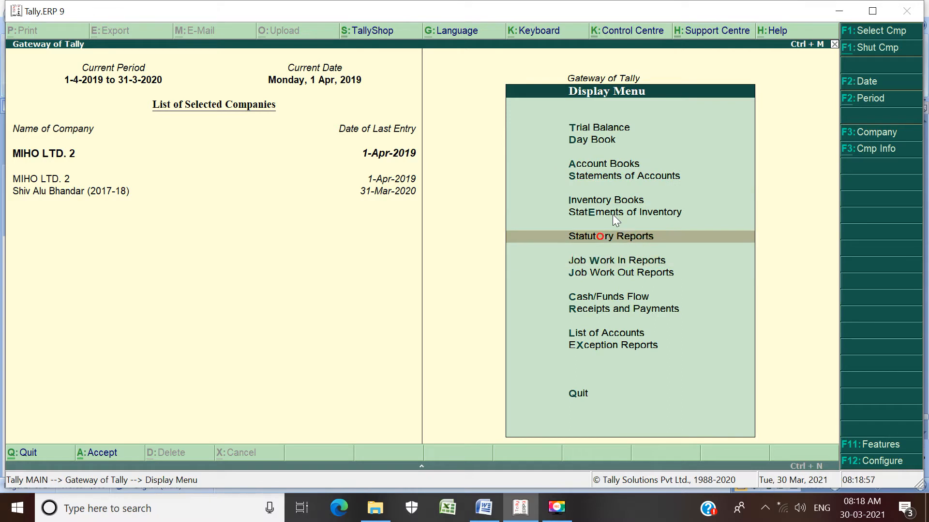
pyautogui.press('Return')
pyautogui.press('Return')
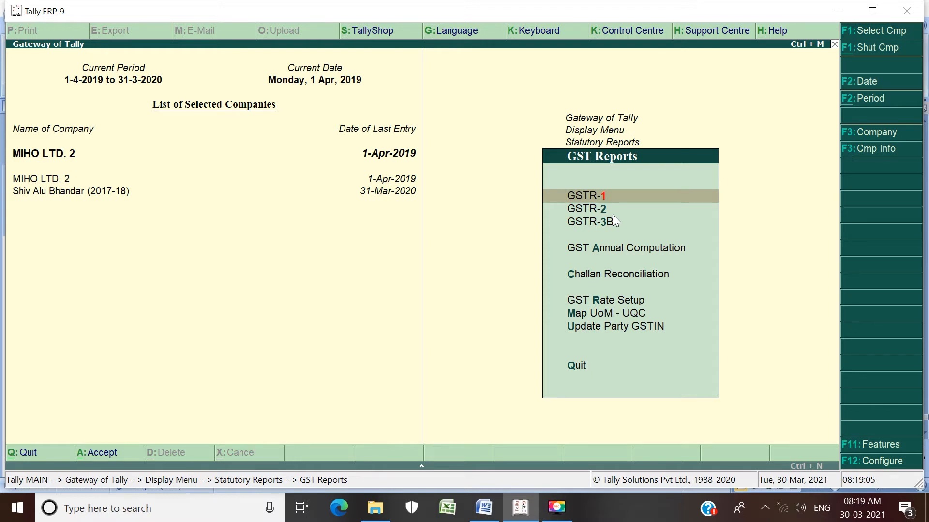
pyautogui.press('Return')
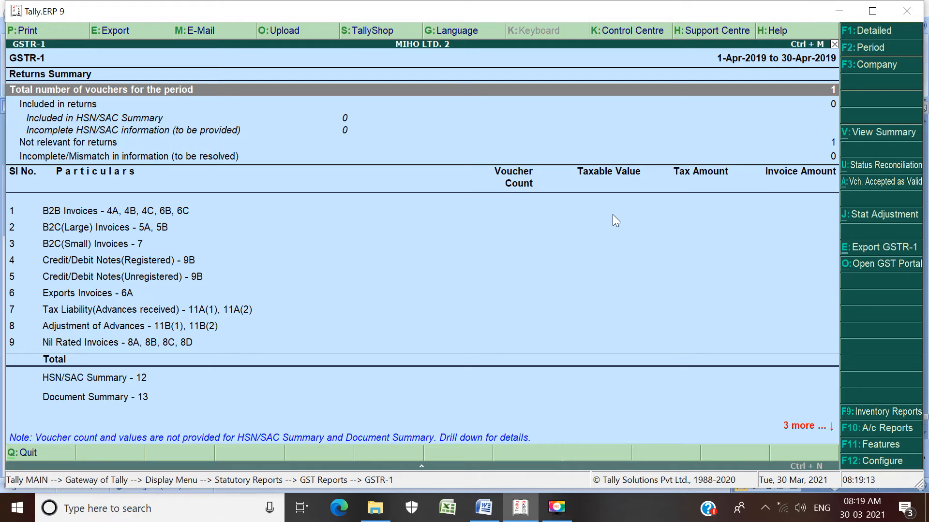
# Step: Drill down from the unadjusted advance receipts in GSTR-1 to the advance receipt tax liability details for Gujarat
pyautogui.press('Down')
pyautogui.press('Down')
pyautogui.press('Down')
pyautogui.press('Down')
pyautogui.press('Down')
pyautogui.press('Down')
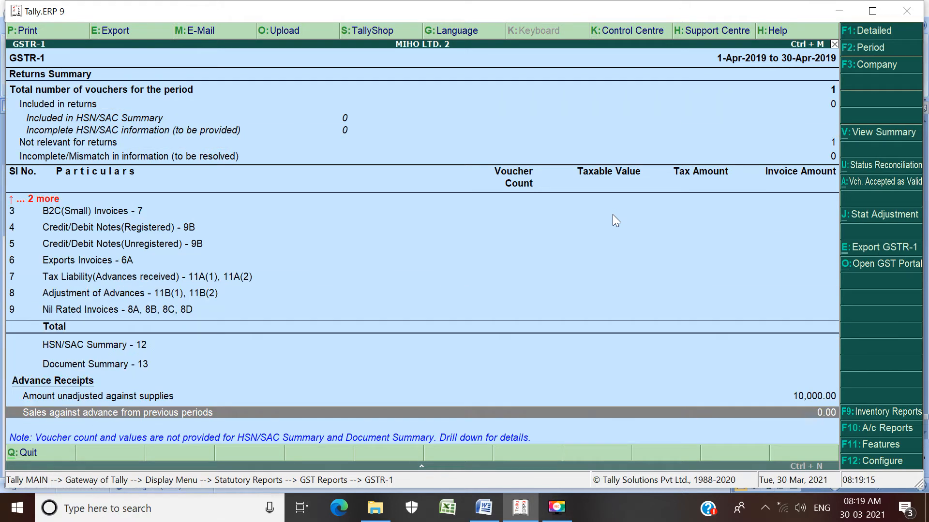
pyautogui.press('Up')
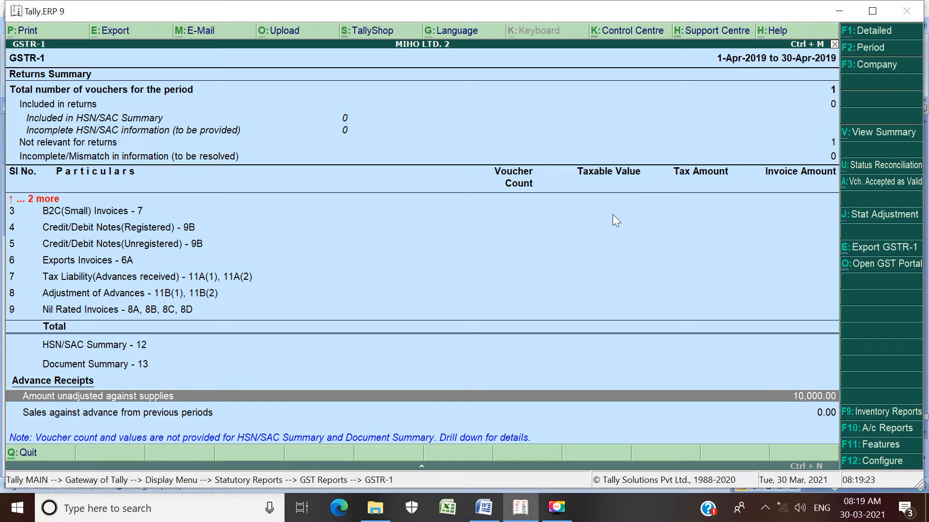
pyautogui.press('Return')
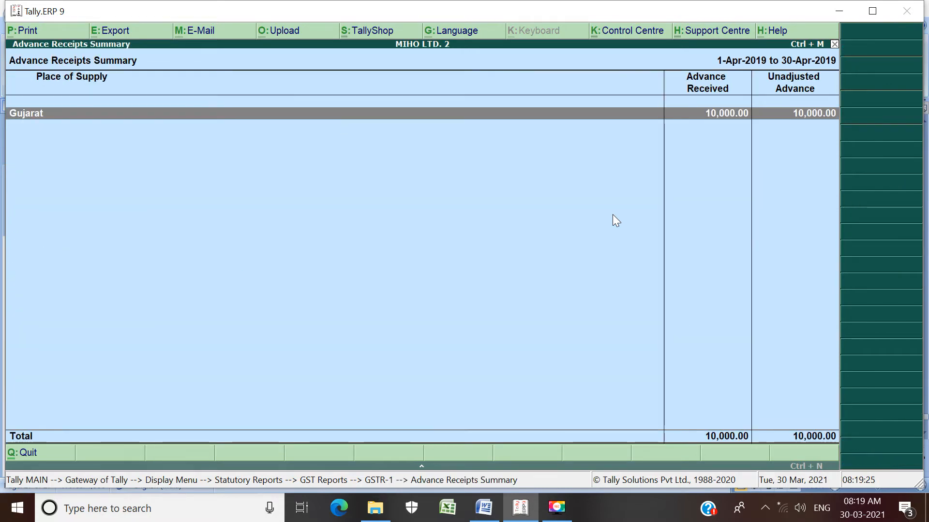
pyautogui.press('Return')
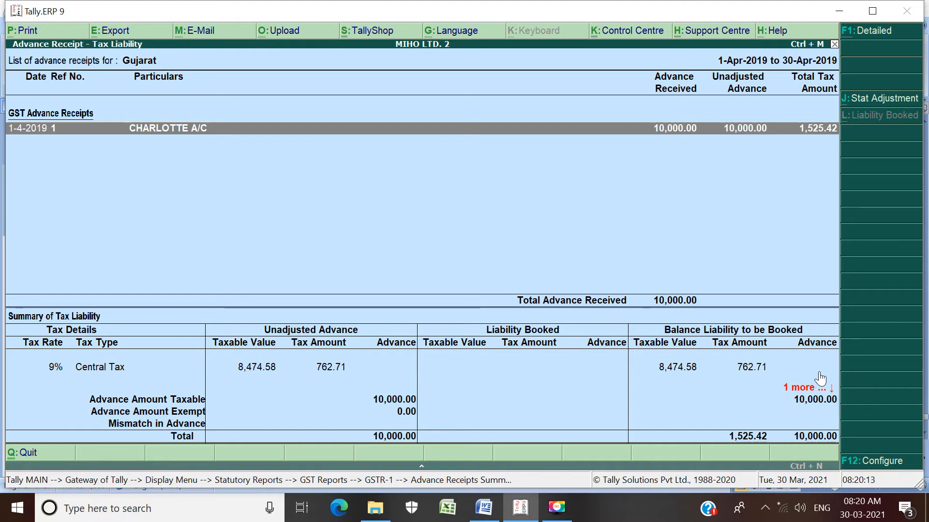
# Step: Switch to the Word document and go back to the instructions for booking the tax liability in the balance sheet
pyautogui.hotkey('alt', 'Tab')
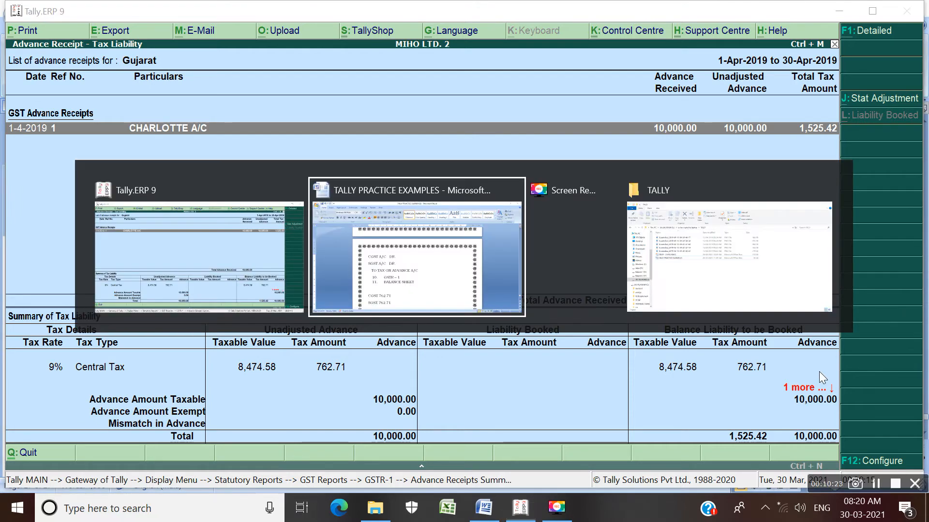
pyautogui.press('Up')
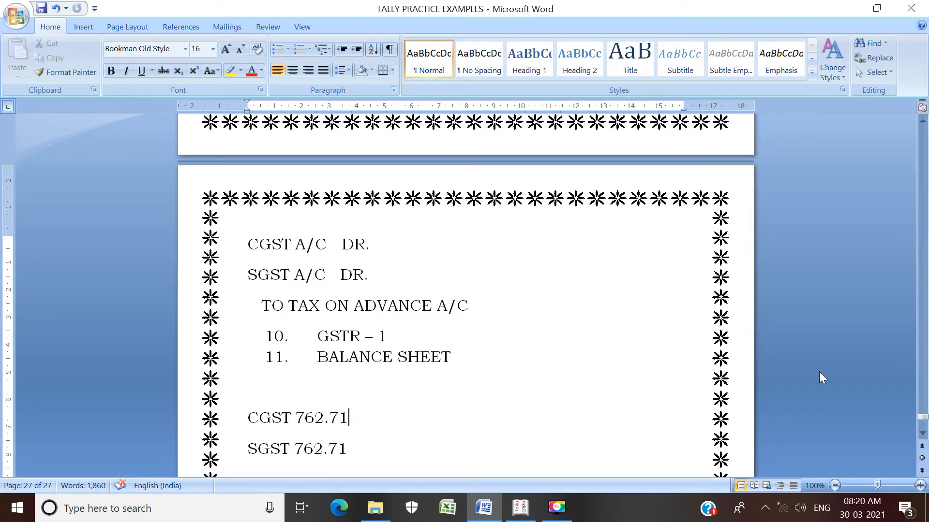
pyautogui.press('Up')
pyautogui.press('Up')
pyautogui.press('Up')
pyautogui.press('Up')
pyautogui.press('Up')
pyautogui.press('Up')
pyautogui.press('Up')
pyautogui.press('Up')
pyautogui.press('Up')
pyautogui.press('Up')
pyautogui.press('Up')
pyautogui.press('Up')
pyautogui.press('Up')
pyautogui.press('Up')
pyautogui.press('Up')
pyautogui.press('Up')
pyautogui.press('Up')
pyautogui.press('Up')
pyautogui.press('Up')
pyautogui.press('Up')
pyautogui.press('Up')
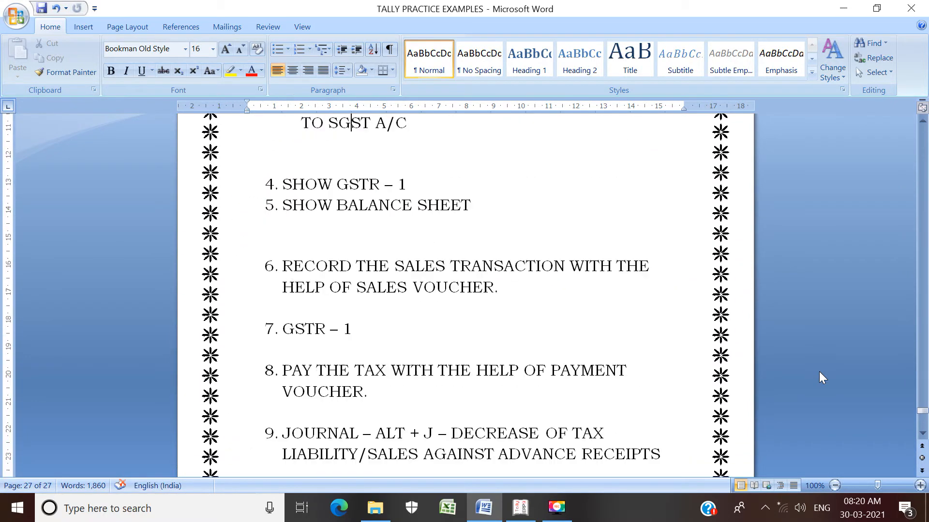
pyautogui.press('Up')
pyautogui.press('Up')
pyautogui.press('Up')
pyautogui.press('Up')
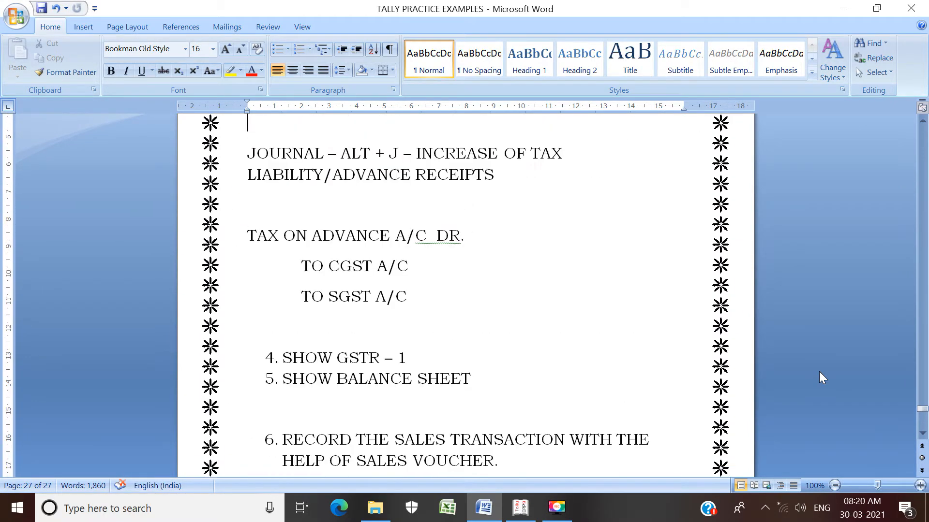
pyautogui.press('Up')
pyautogui.press('Up')
pyautogui.press('Up')
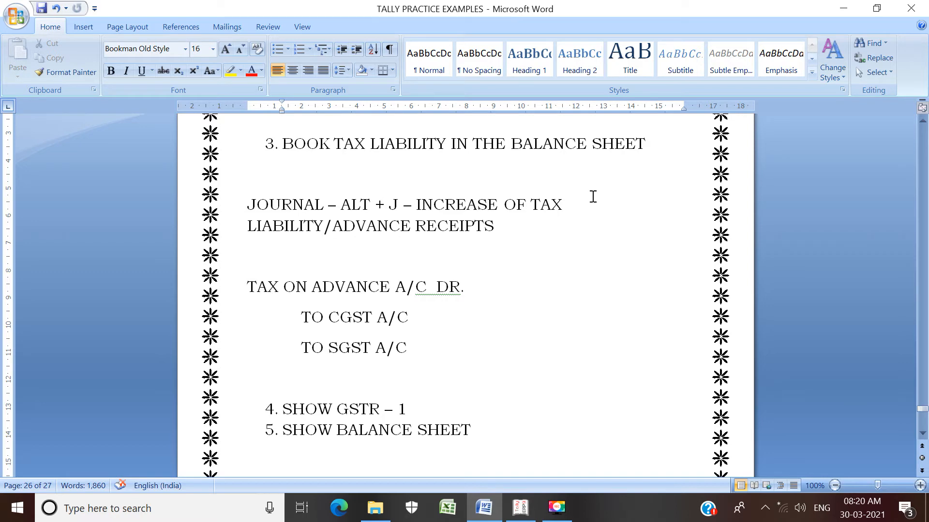
# Step: Switch back to Tally.ERP 9, leave the GST reports, and examine the Balance Sheet in detailed view before closing it
pyautogui.hotkey('alt', 'Tab')
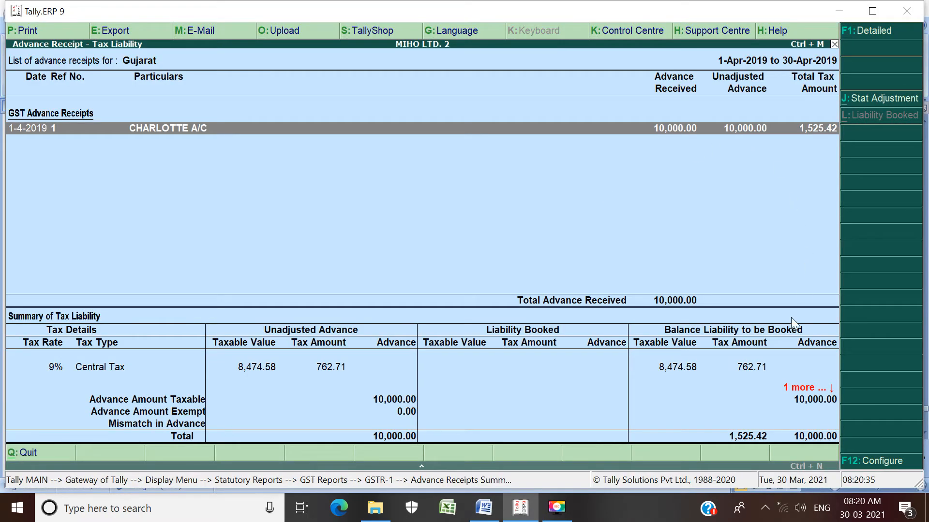
pyautogui.press('Escape')
pyautogui.press('Escape')
pyautogui.press('Escape')
pyautogui.press('Escape')
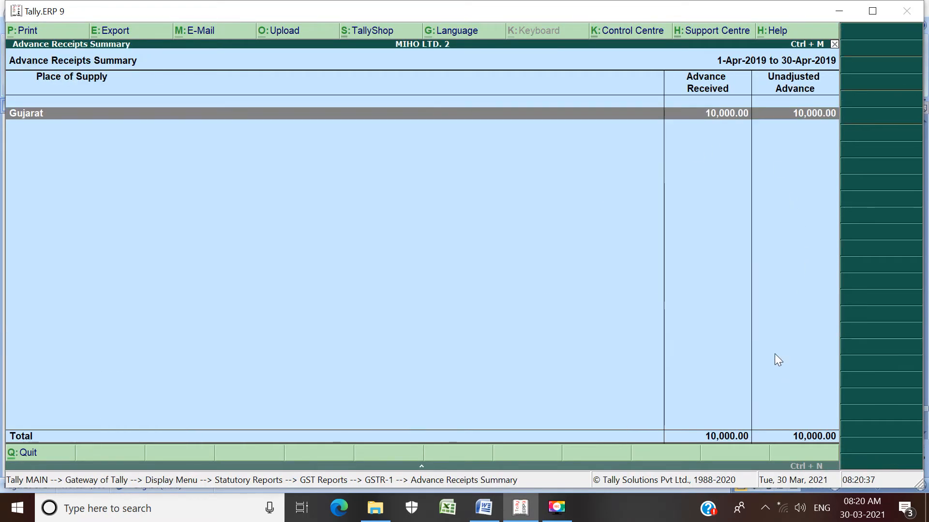
pyautogui.press('Escape')
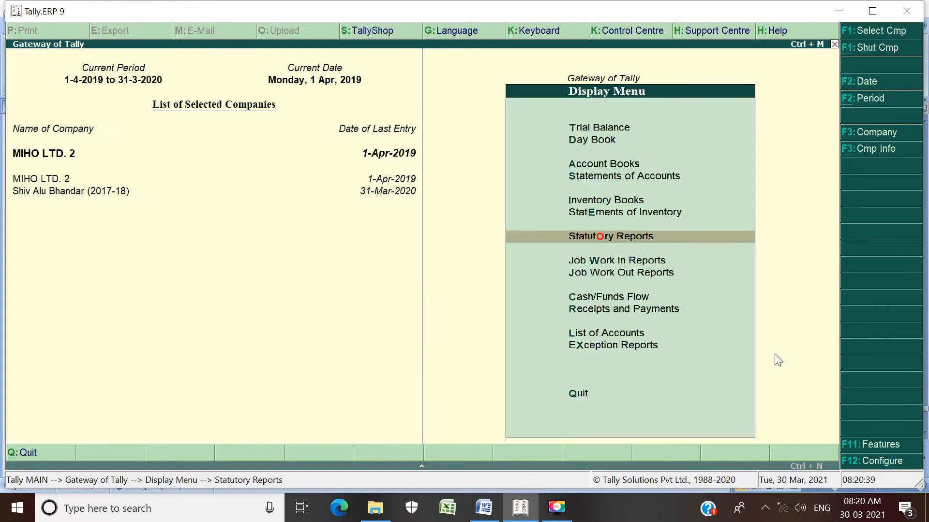
pyautogui.press('Escape')
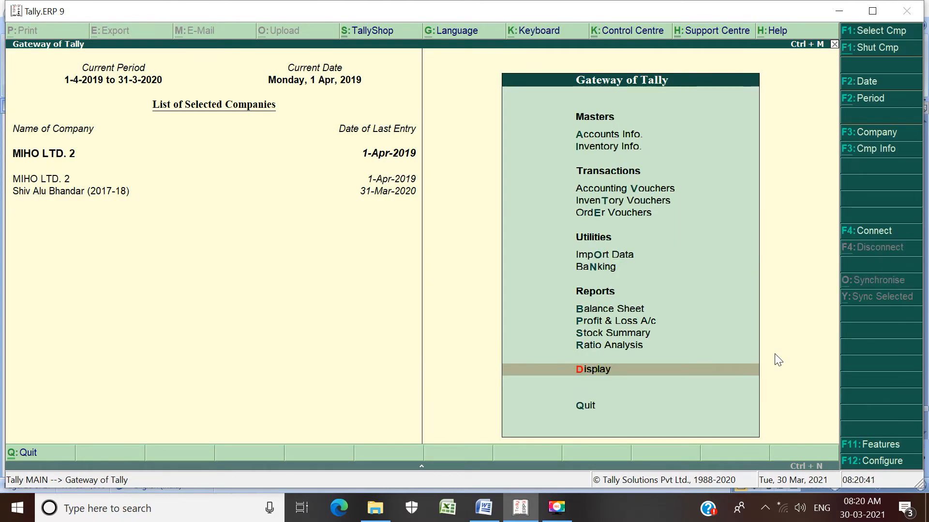
pyautogui.press('b')
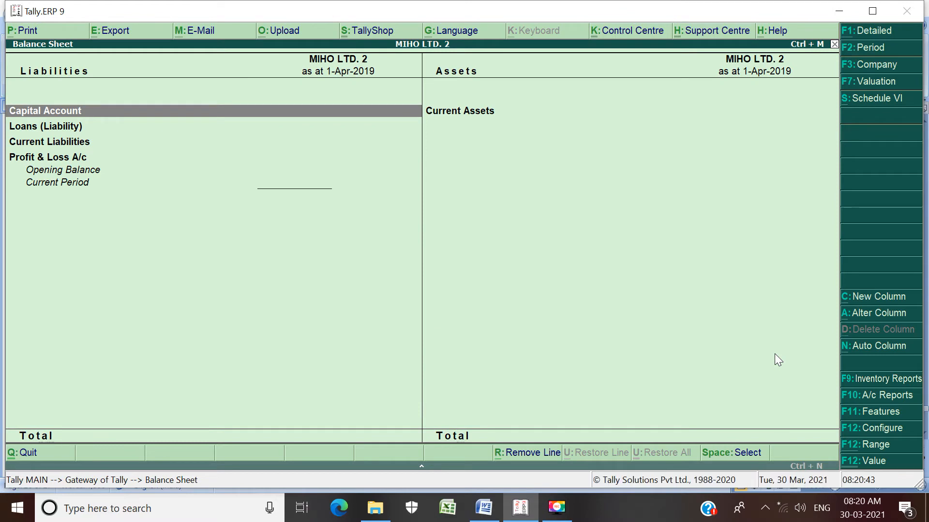
pyautogui.click(889, 34)
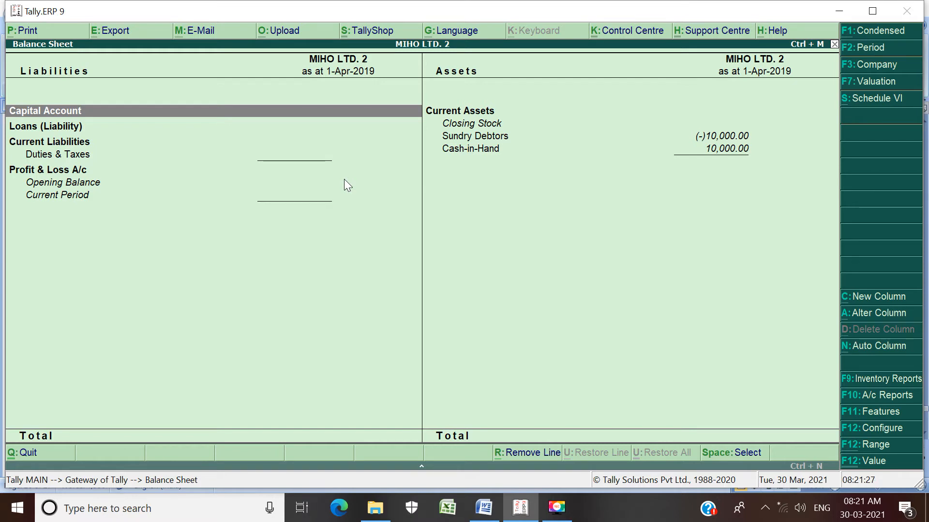
pyautogui.press('Escape')
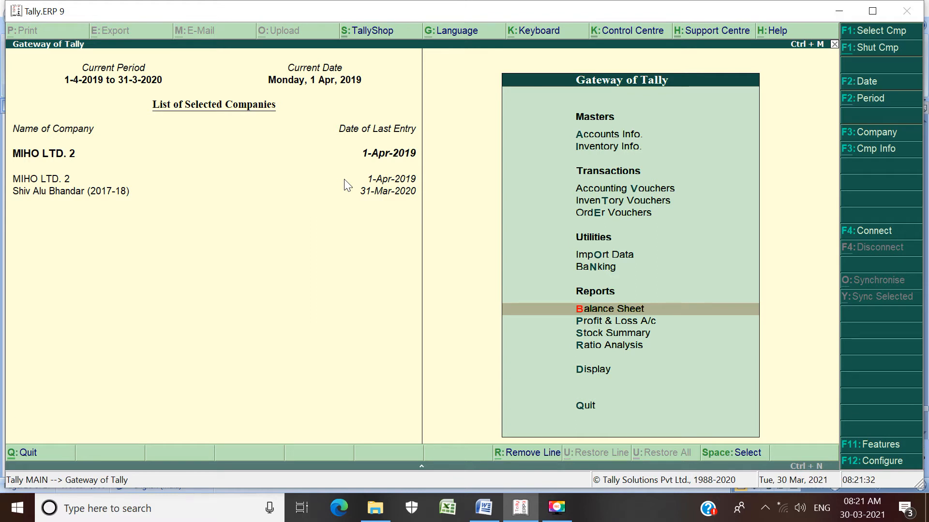
# Step: Start a journal voucher with a GST stat adjustment and set its nature to Increase of Tax Liability
pyautogui.press('v')
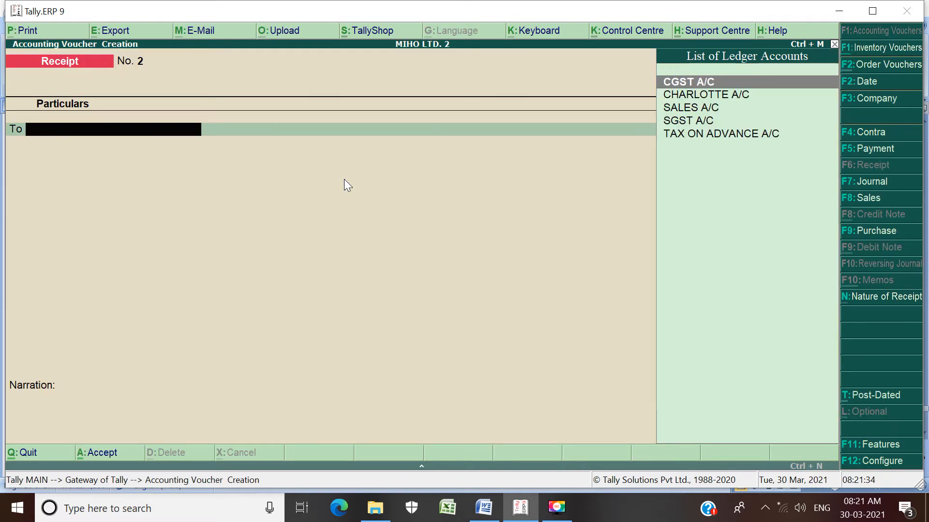
pyautogui.click(868, 182)
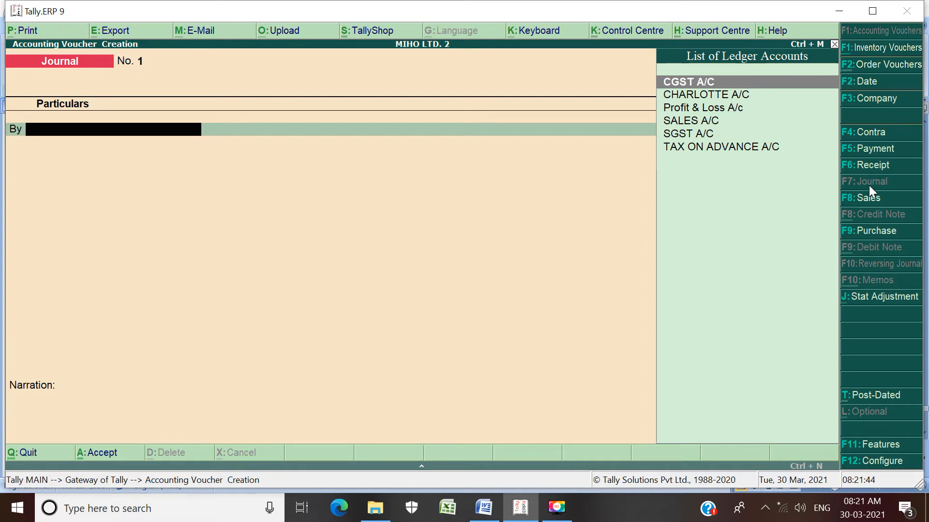
pyautogui.click(884, 304)
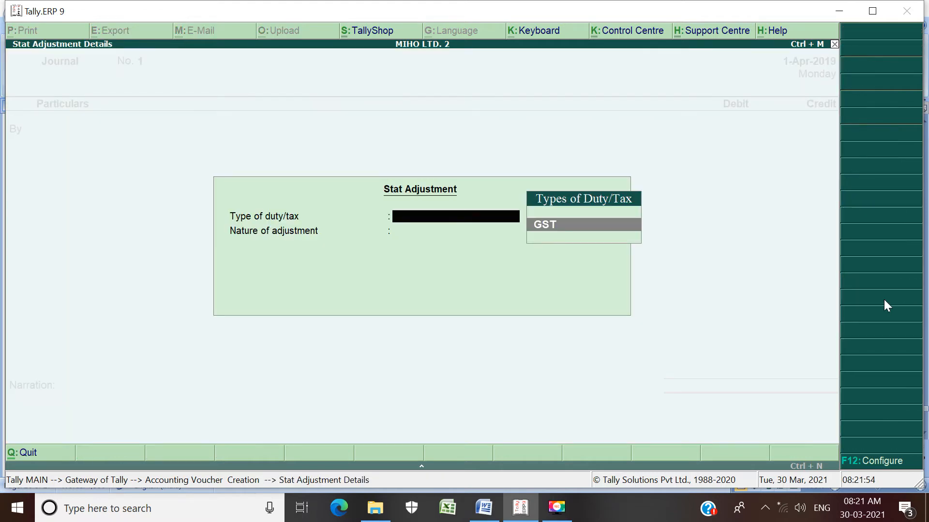
pyautogui.press('Return')
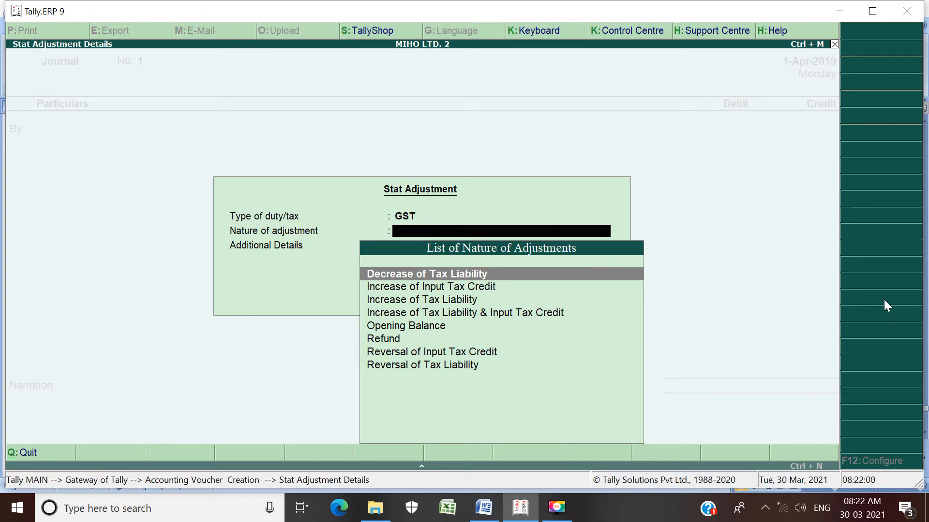
pyautogui.press('Down')
pyautogui.press('Down')
pyautogui.press('Return')
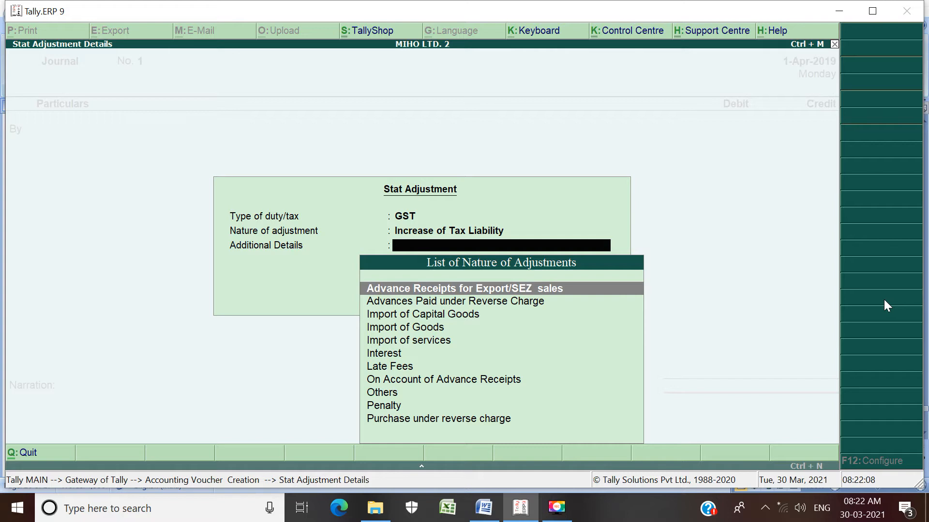
# Step: Set the stat adjustment's additional details to On Account of Advance Receipts and accept the adjustment
pyautogui.press('Down')
pyautogui.press('Down')
pyautogui.press('Down')
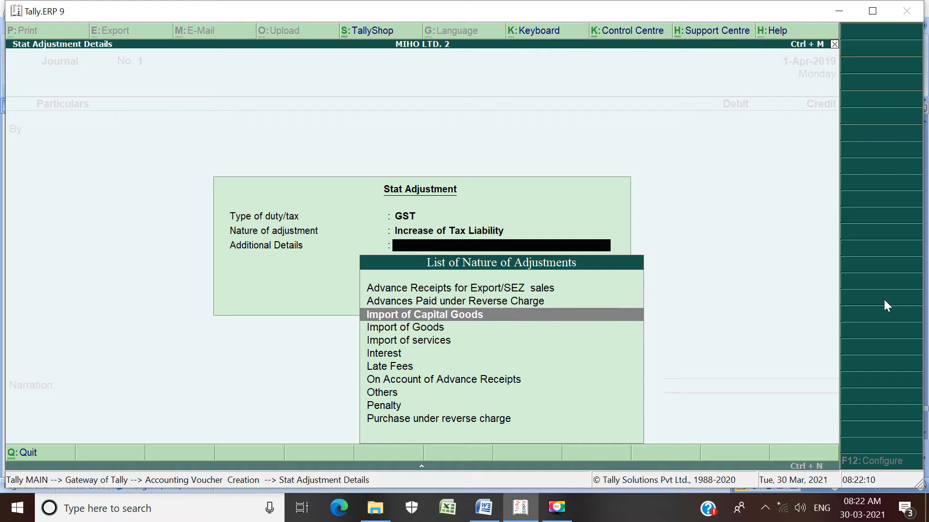
pyautogui.press('Down')
pyautogui.press('Down')
pyautogui.press('Down')
pyautogui.press('Down')
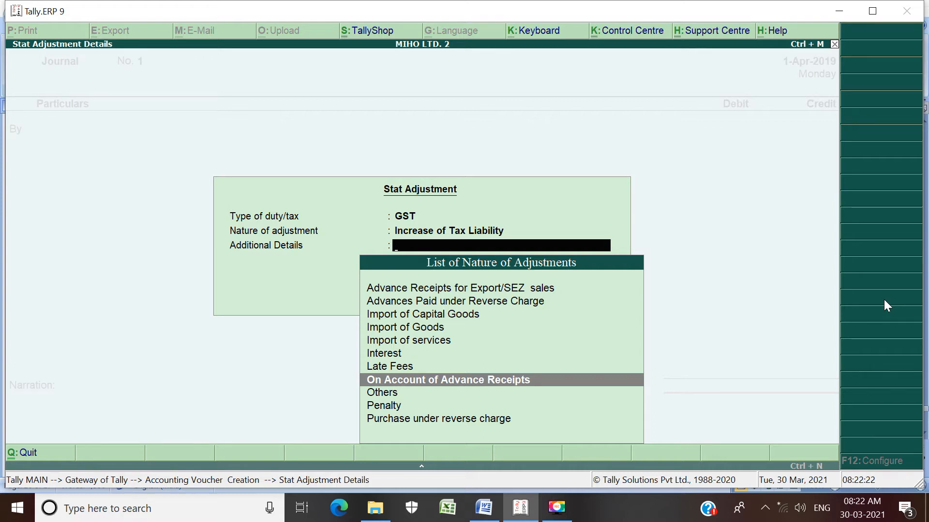
pyautogui.press('Return')
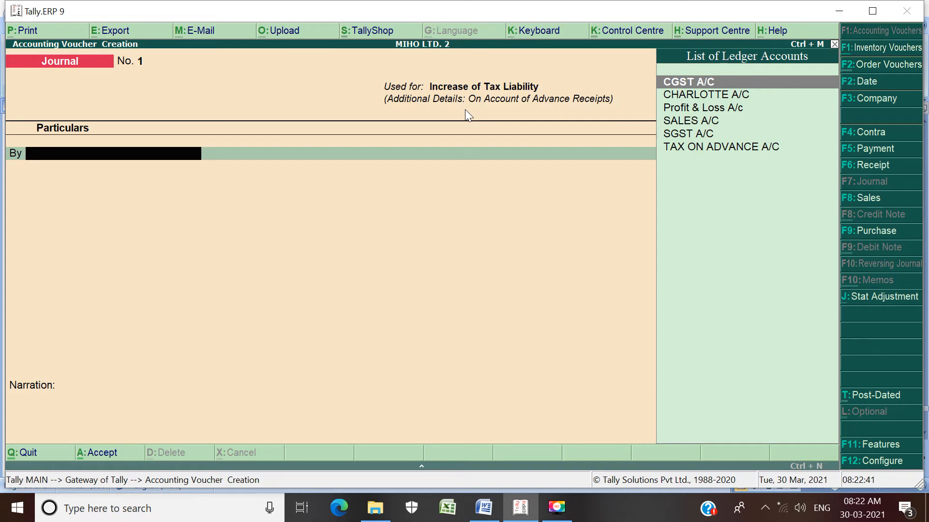
# Step: Check the journal entry in the Word document, then return to Tally.ERP 9 and choose TAX ON ADVANCE A/C as the debit ledger
pyautogui.hotkey('alt', 'Tab')
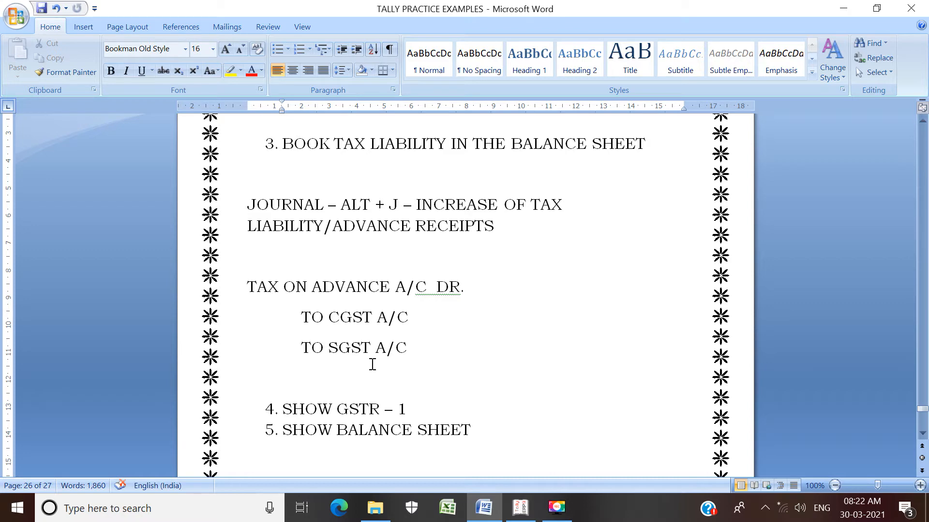
pyautogui.hotkey('alt', 'Tab')
pyautogui.write('T')
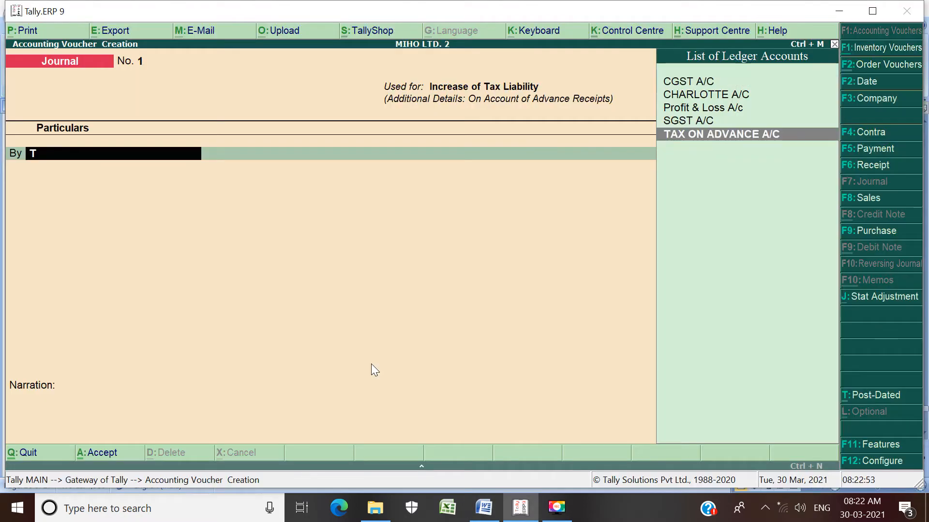
pyautogui.press('Return')
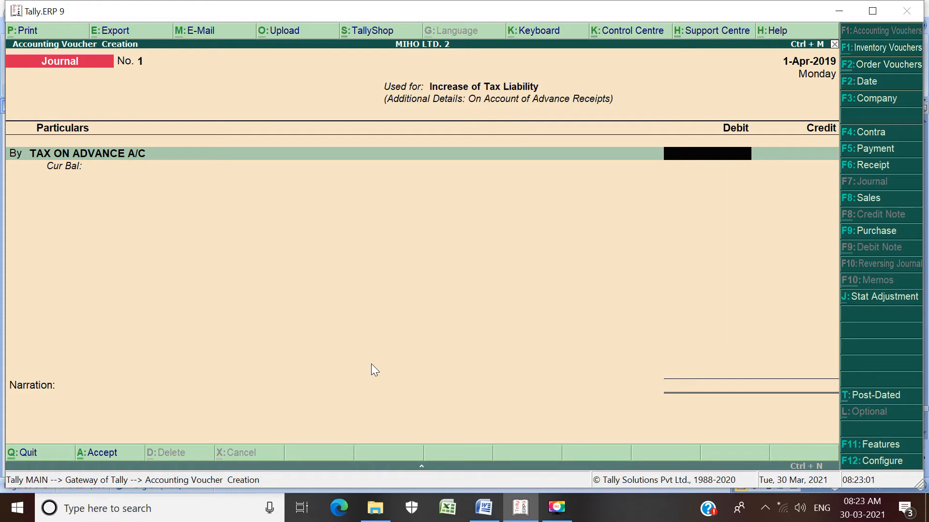
# Step: Check the tax amounts in Word, return to Tally.ERP 9, debit 1525.42 to TAX ON ADVANCE A/C, and choose CGST A/C for the credit
pyautogui.hotkey('alt', 'Tab')
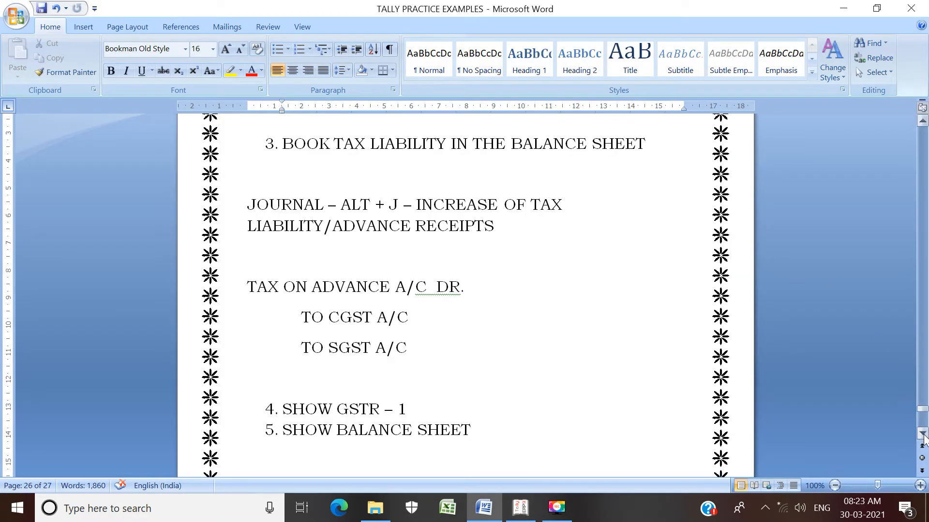
pyautogui.moveTo(923, 416); pyautogui.dragTo(923, 427)
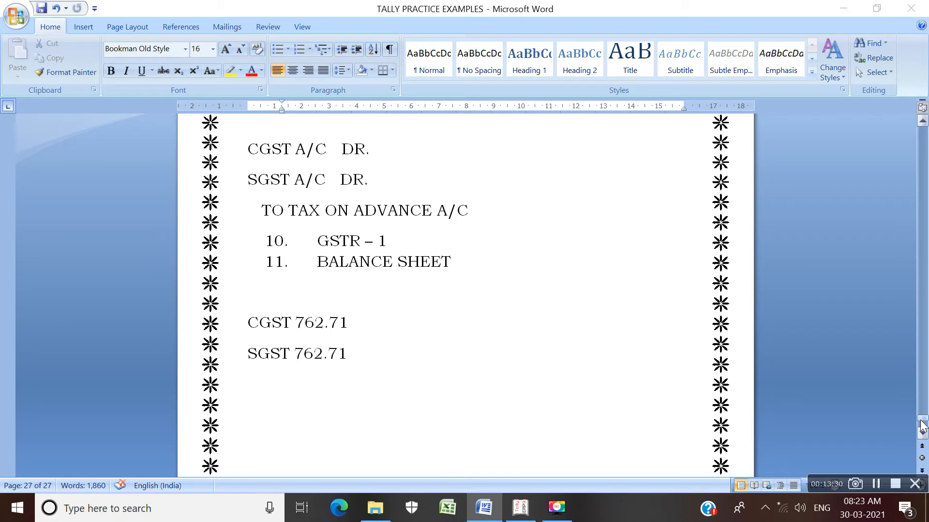
pyautogui.hotkey('alt', 'Tab')
pyautogui.write('1525')
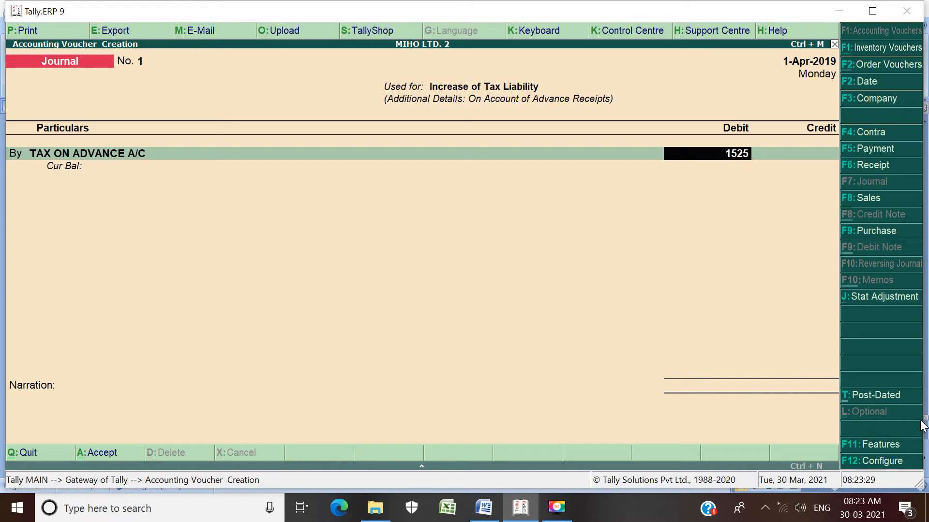
pyautogui.write('.42')
pyautogui.press('Return')
pyautogui.press('Return')
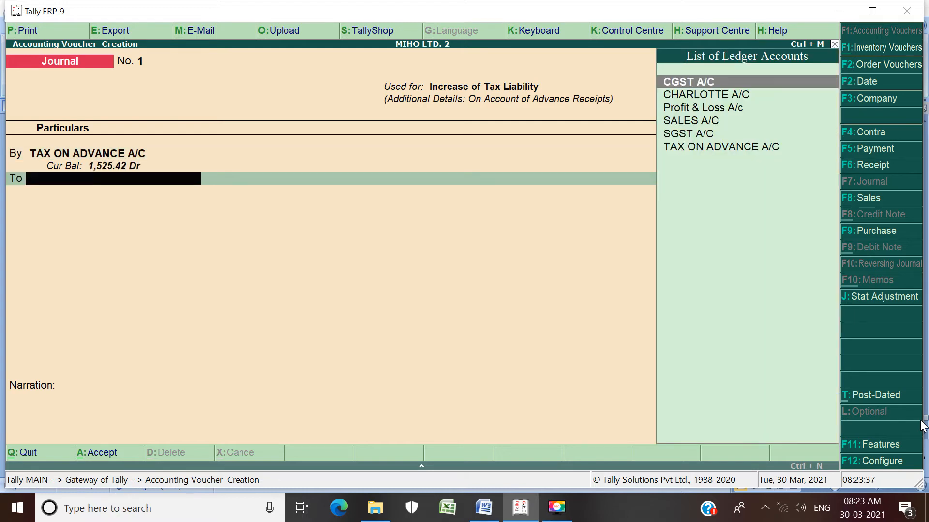
pyautogui.press('Return')
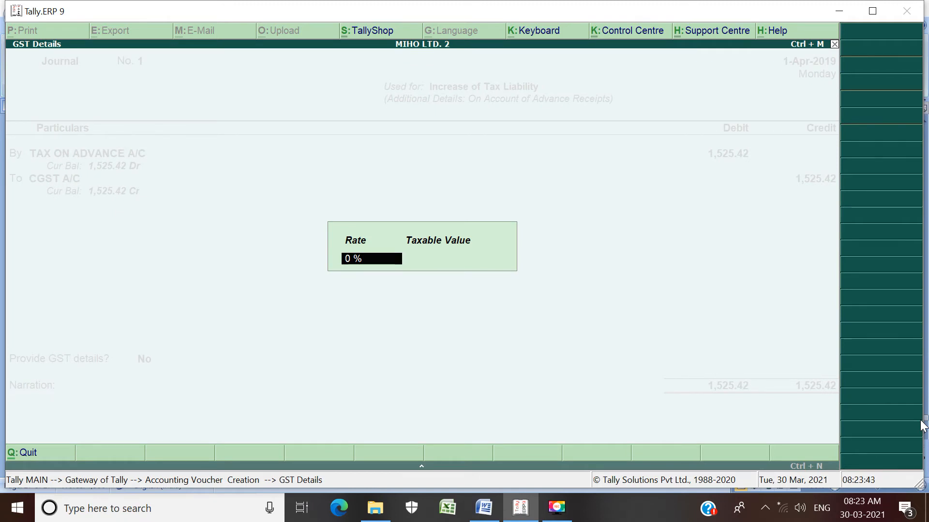
pyautogui.press('BackSpace')
pyautogui.write('18')
pyautogui.press('Return')
pyautogui.write('1000')
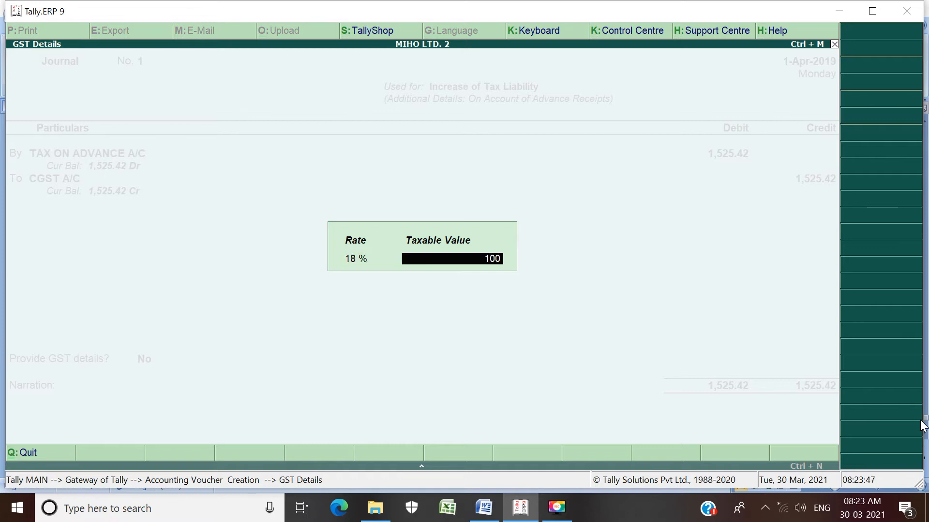
pyautogui.press('BackSpace')
pyautogui.press('BackSpace')
pyautogui.press('BackSpace')
pyautogui.press('BackSpace')
pyautogui.press('BackSpace')
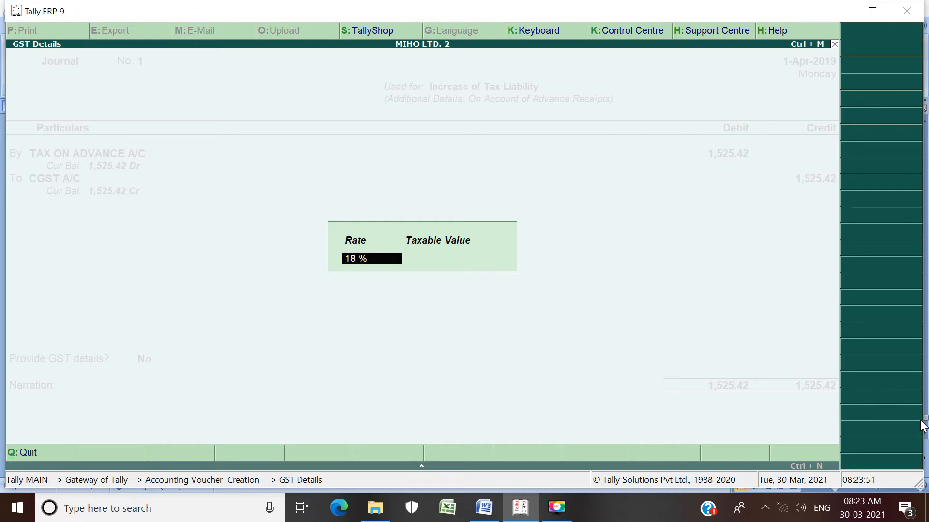
# Step: Set the CGST A/C line's GST details to a 9% rate and a taxable value of 10000
pyautogui.write('9')
pyautogui.press('Return')
pyautogui.write('1800')
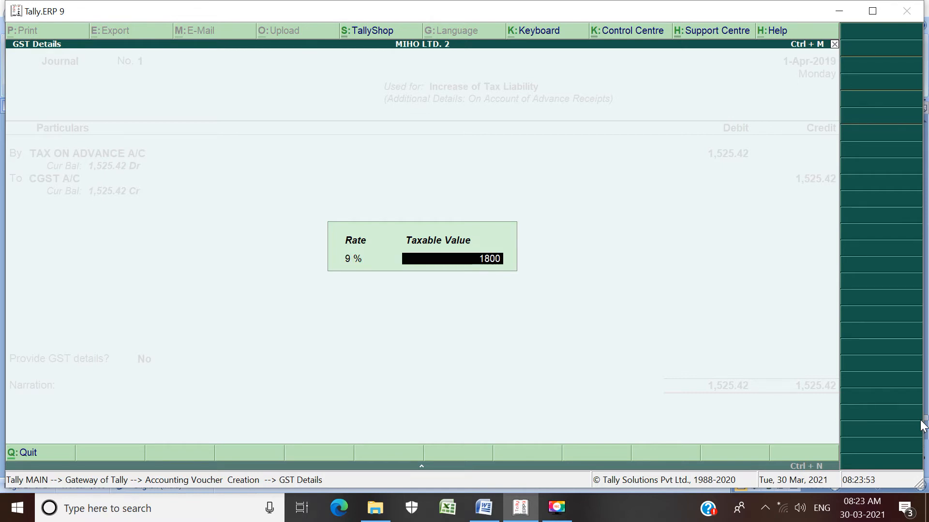
pyautogui.press('BackSpace')
pyautogui.press('BackSpace')
pyautogui.press('BackSpace')
pyautogui.press('BackSpace')
pyautogui.write('10000')
pyautogui.press('Return')
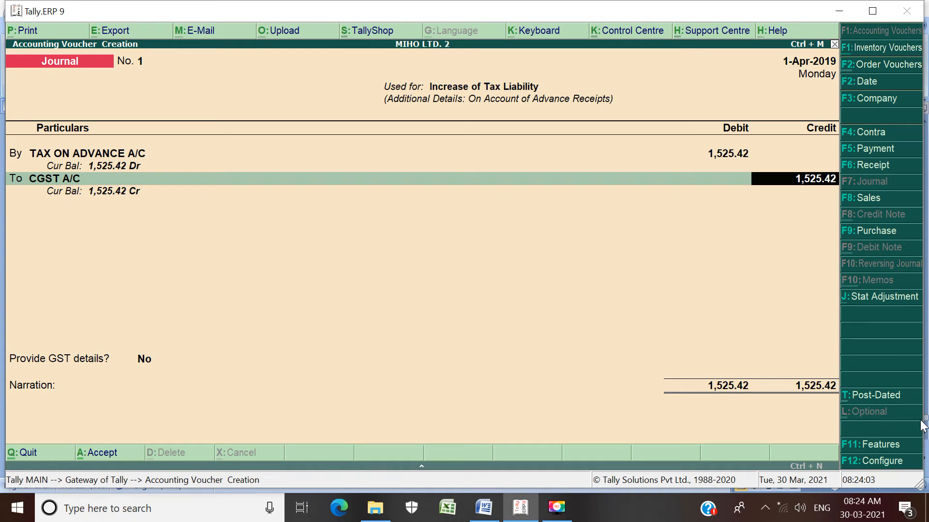
# Step: Set the credit amount of CGST A/C to 762.71
pyautogui.write('732')
pyautogui.press('BackSpace')
pyautogui.press('BackSpace')
pyautogui.write('62.71')
pyautogui.press('Return')
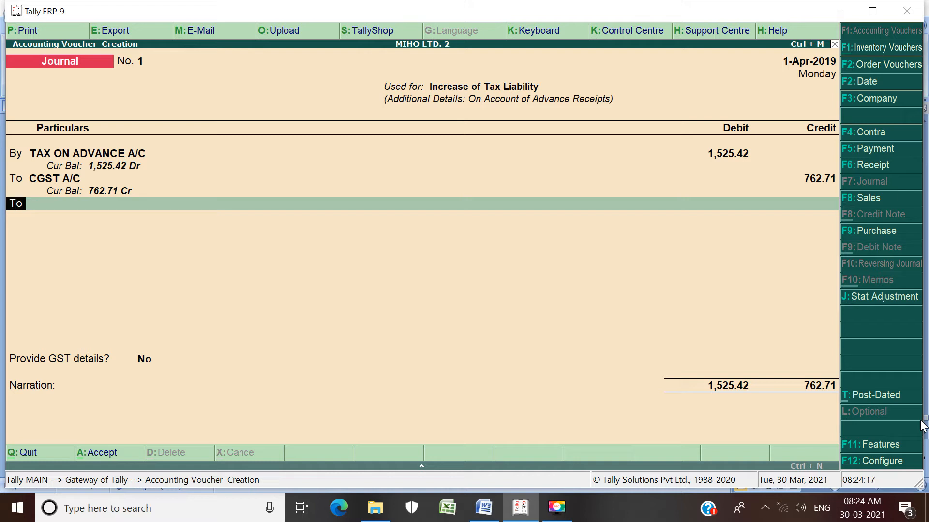
# Step: Credit SGST A/C with 762.71, keeping its GST details at 9% and a taxable value of 10,000.00
pyautogui.press('Return')
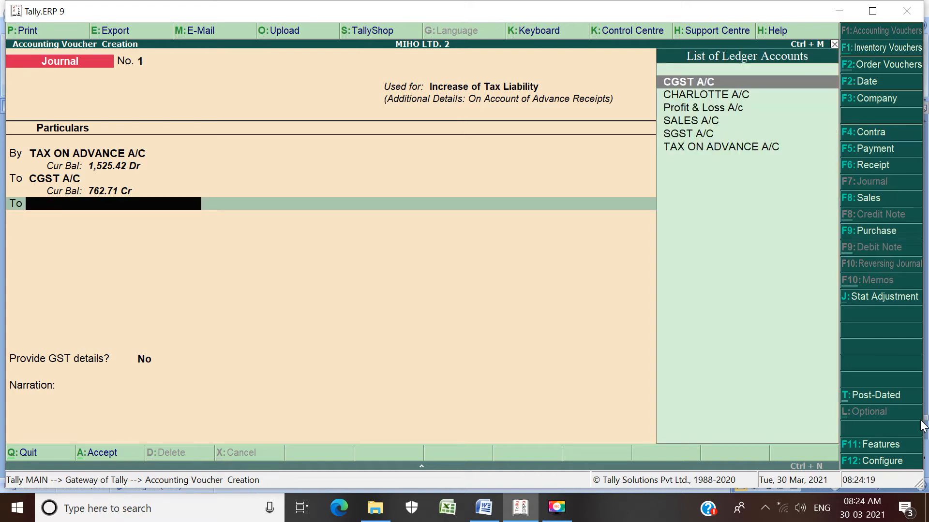
pyautogui.press('Down')
pyautogui.press('Down')
pyautogui.press('Down')
pyautogui.press('Down')
pyautogui.press('Return')
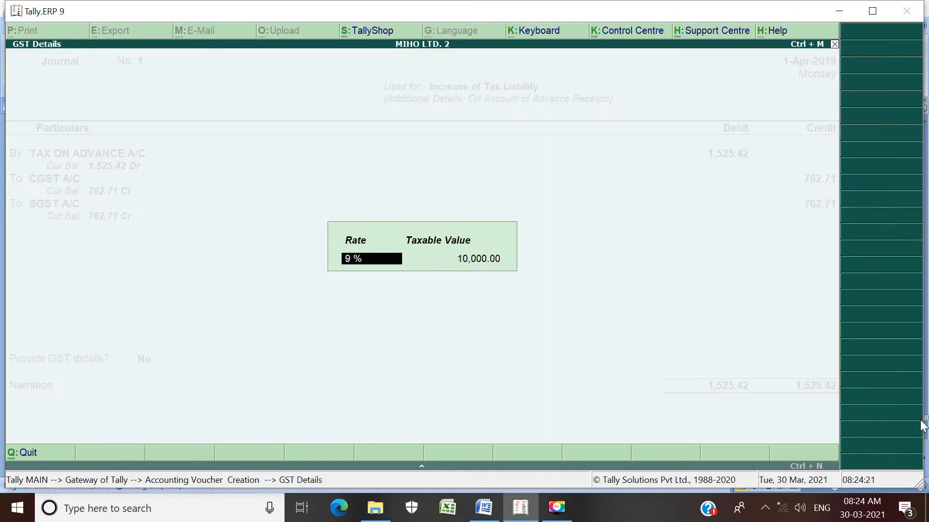
pyautogui.press('Return')
pyautogui.press('Return')
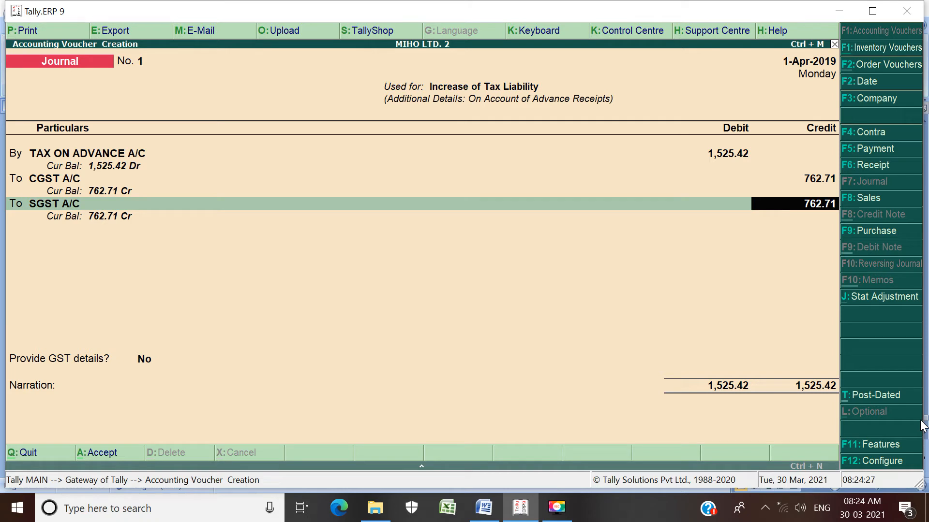
pyautogui.press('Return')
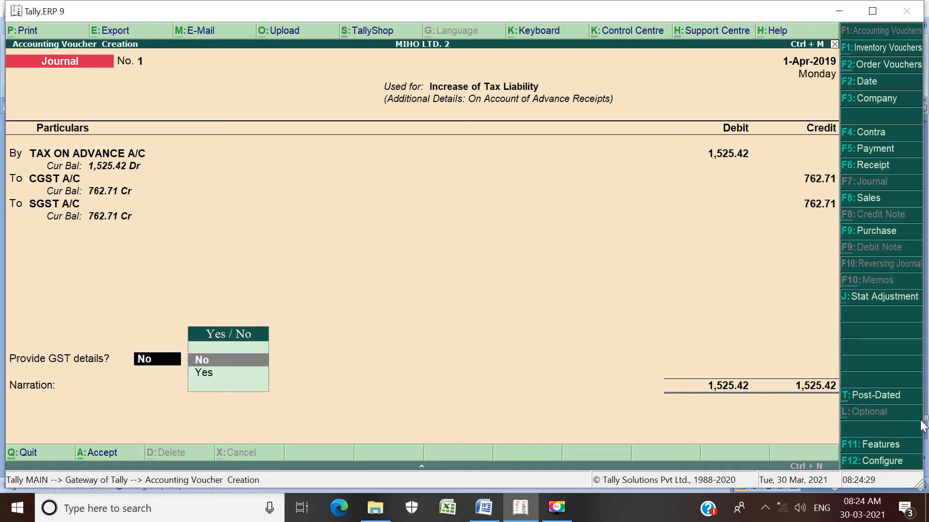
# Step: Enable GST details for the journal and fill in the advance details with the customer's ledger, Gujarat as place of supply, and Regular registration
pyautogui.press('Down')
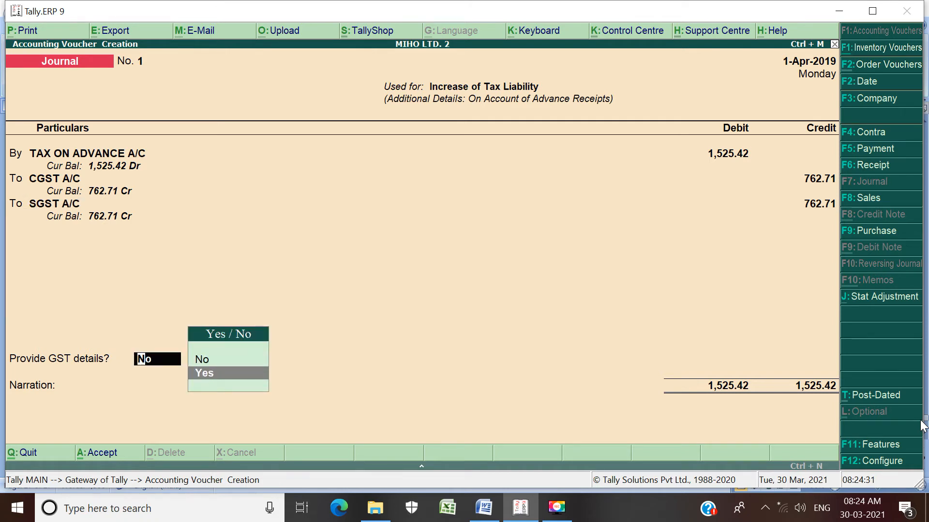
pyautogui.press('Return')
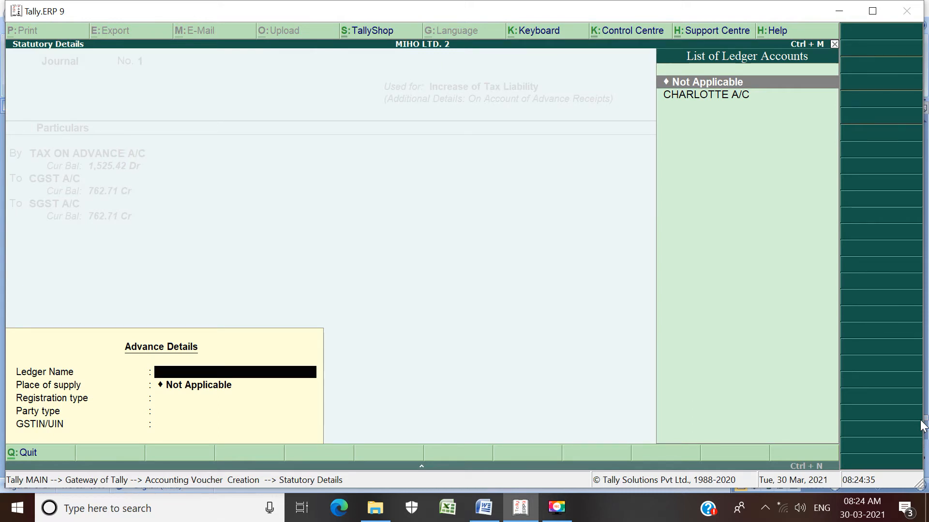
pyautogui.press('Down')
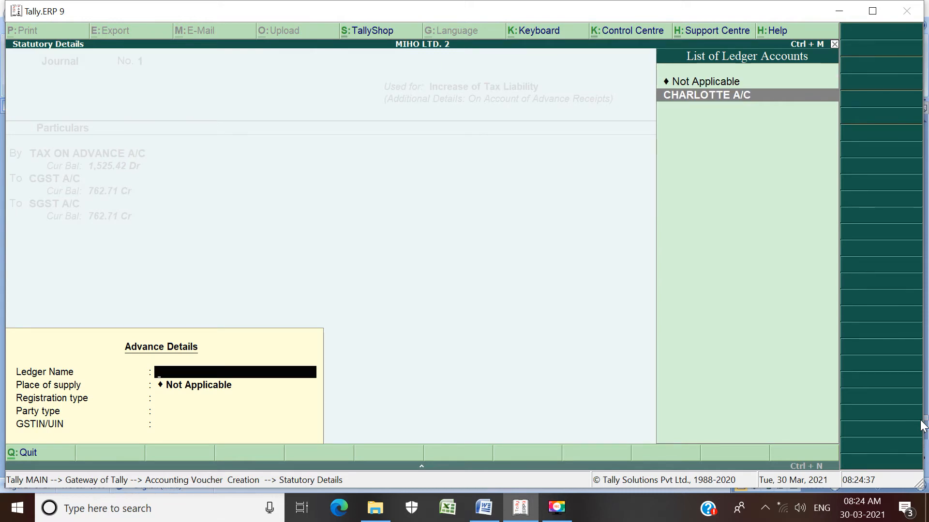
pyautogui.press('Return')
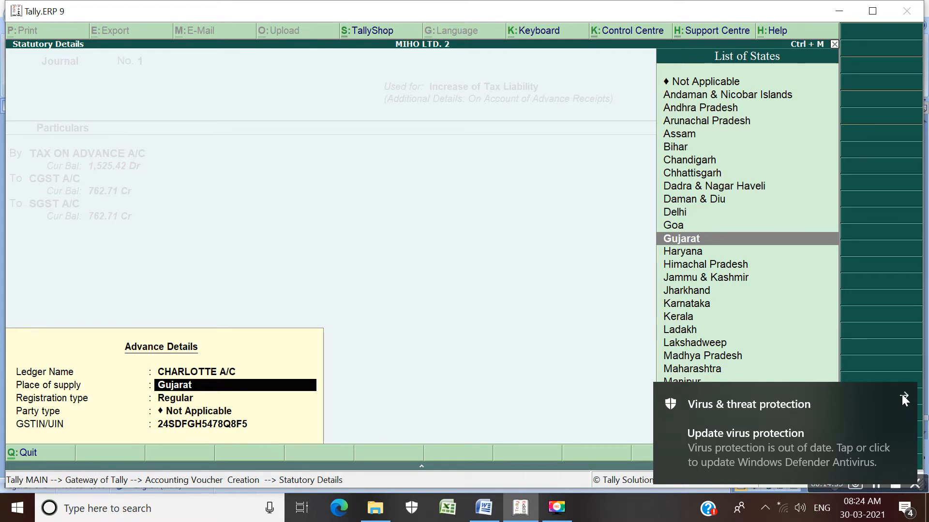
pyautogui.click(902, 396)
pyautogui.press('Return')
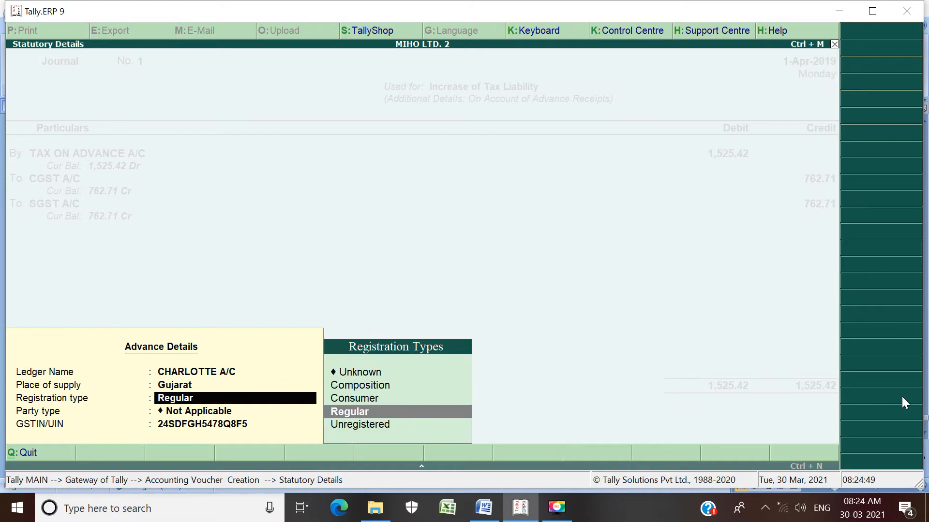
pyautogui.press('Return')
pyautogui.press('Return')
pyautogui.press('Return')
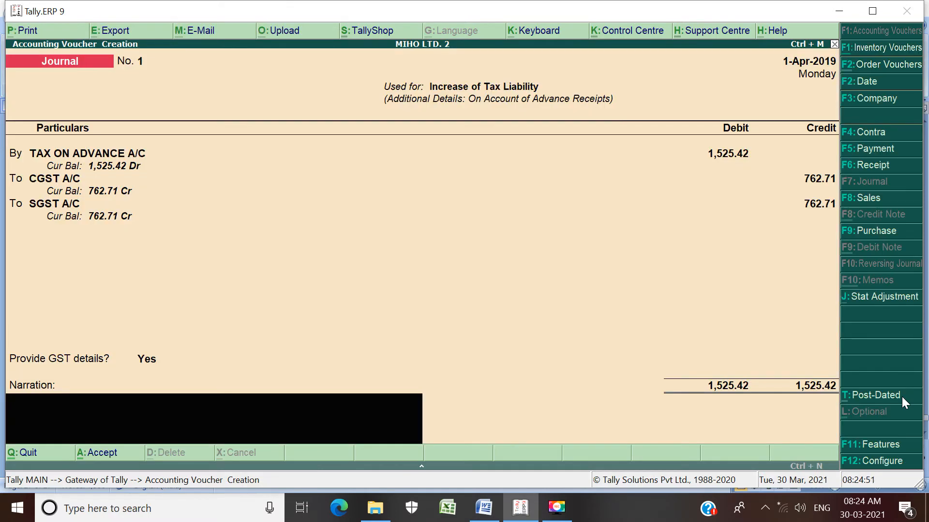
# Step: Leave the narration blank, save the journal voucher, and return to the Gateway of Tally
pyautogui.press('Return')
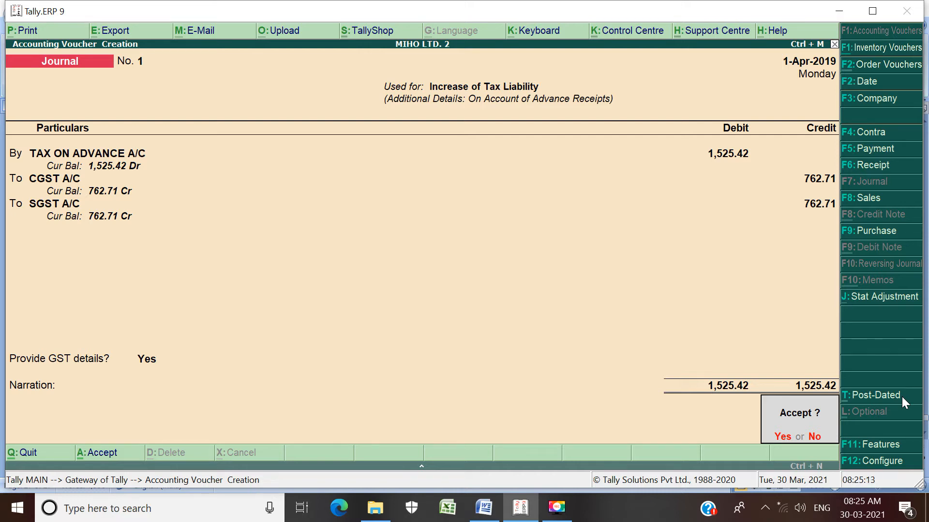
pyautogui.press('Return')
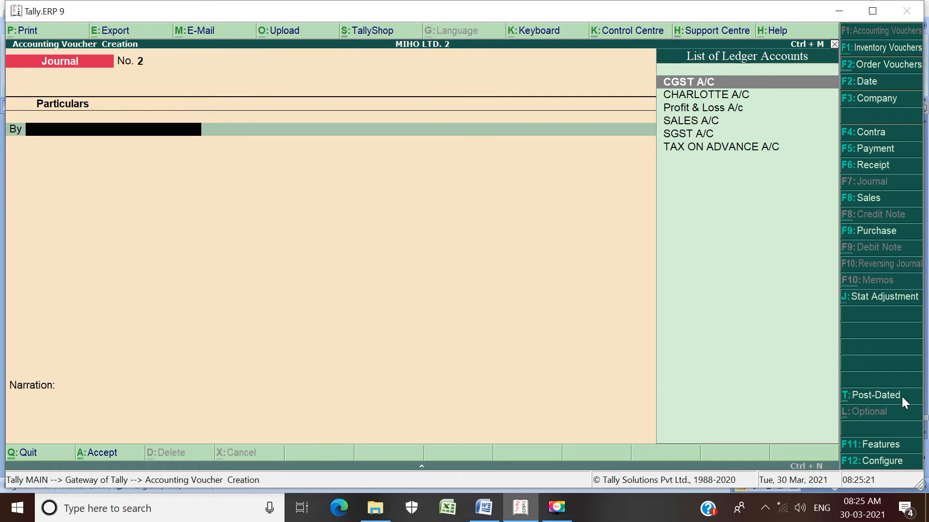
pyautogui.press('Escape')
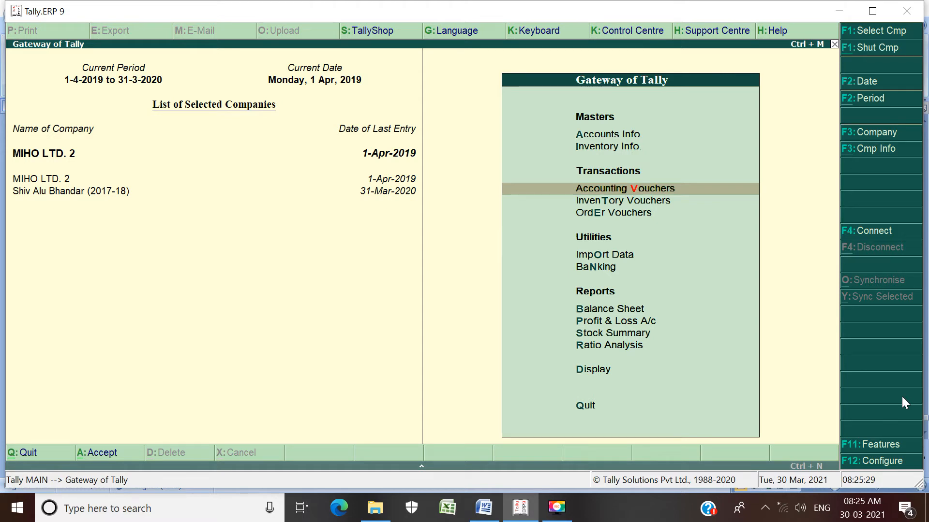
# Step: Open the GSTR-1 report from the GST statutory reports
pyautogui.press('d')
pyautogui.press('u')
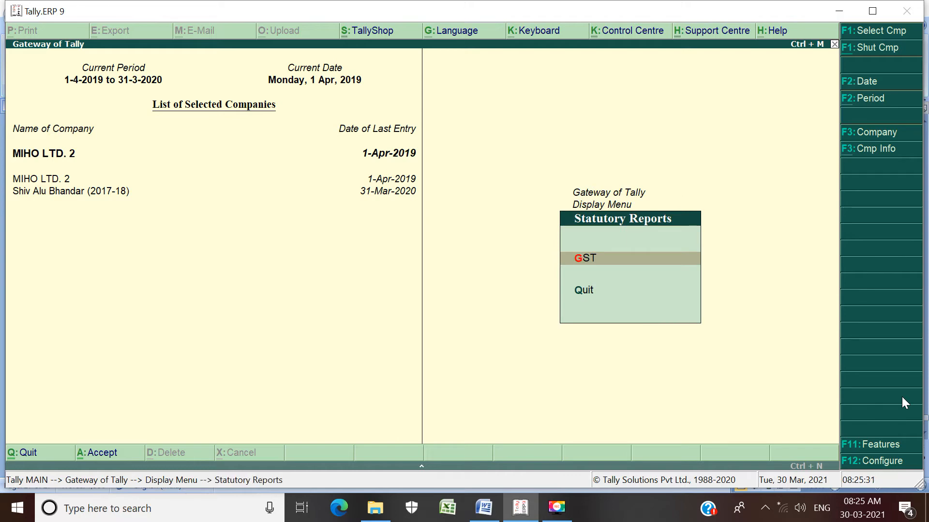
pyautogui.press('g')
pyautogui.press('Return')
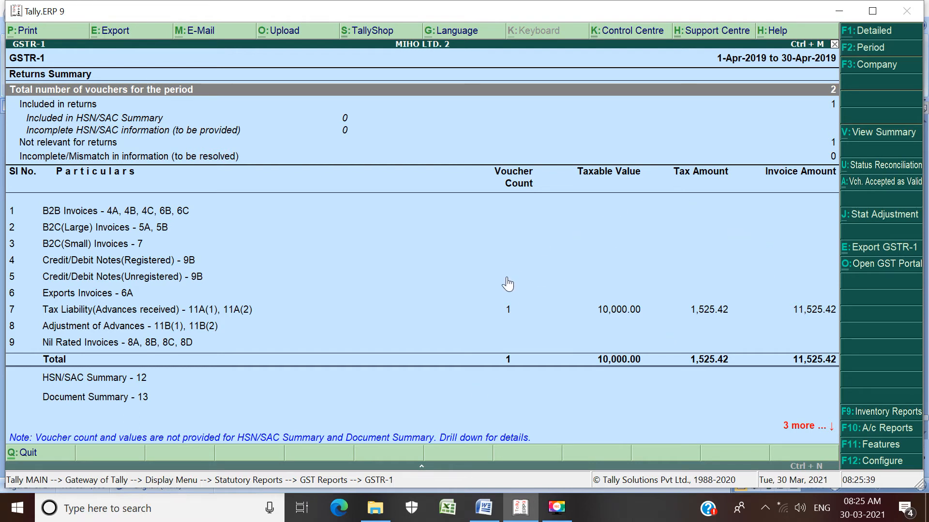
# Step: Drill into Tax Liability (Advances received) through Gujarat to the journal voucher, then return to the GSTR-1 summary
pyautogui.click(540, 316)
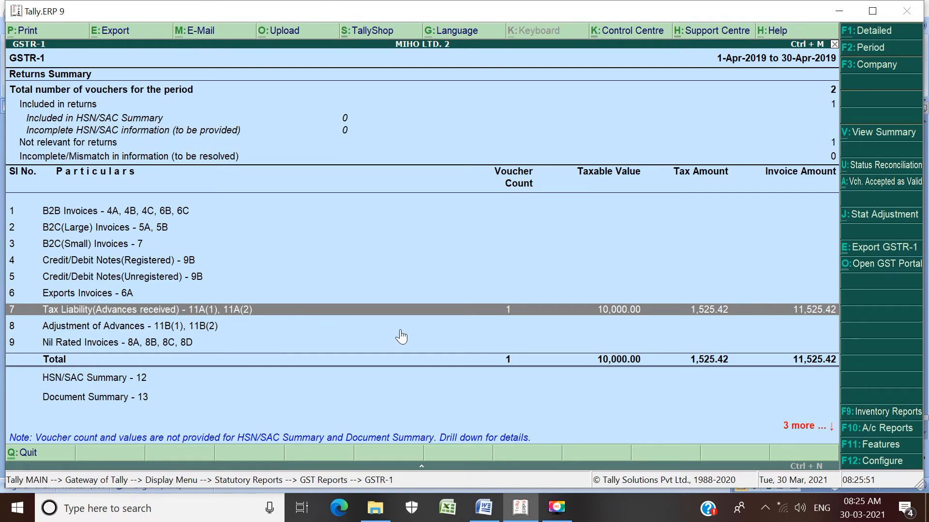
pyautogui.press('Return')
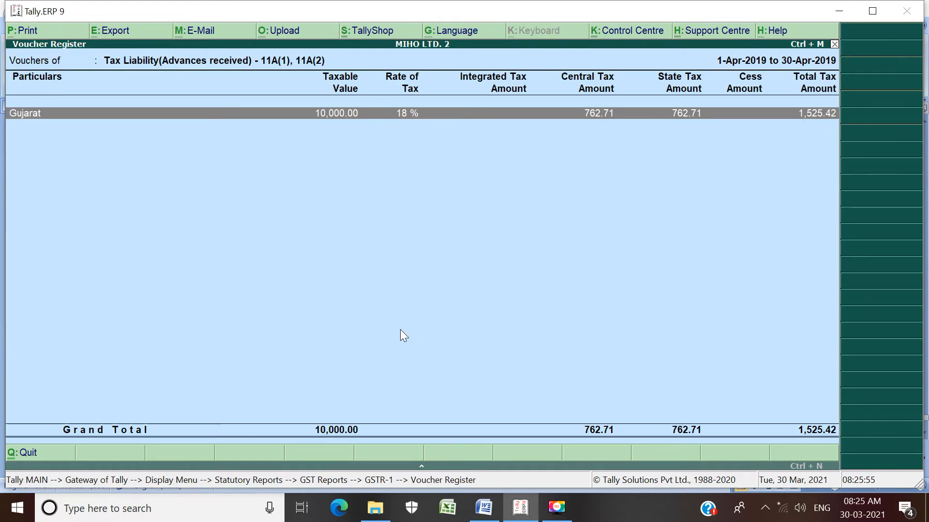
pyautogui.press('Return')
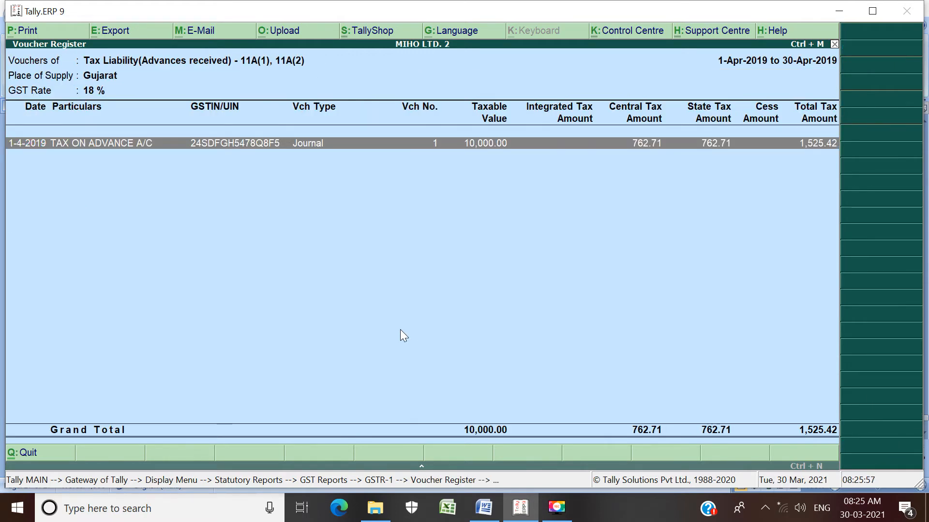
pyautogui.press('Return')
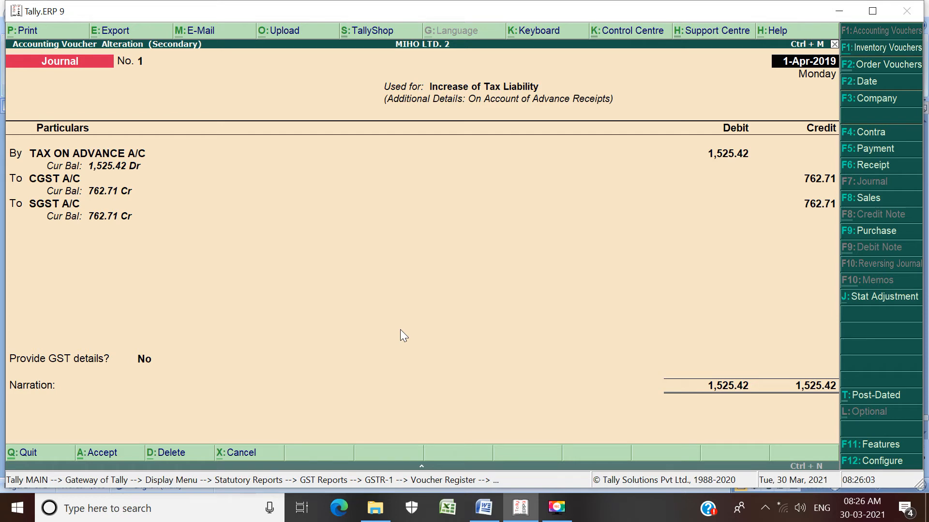
pyautogui.press('Escape')
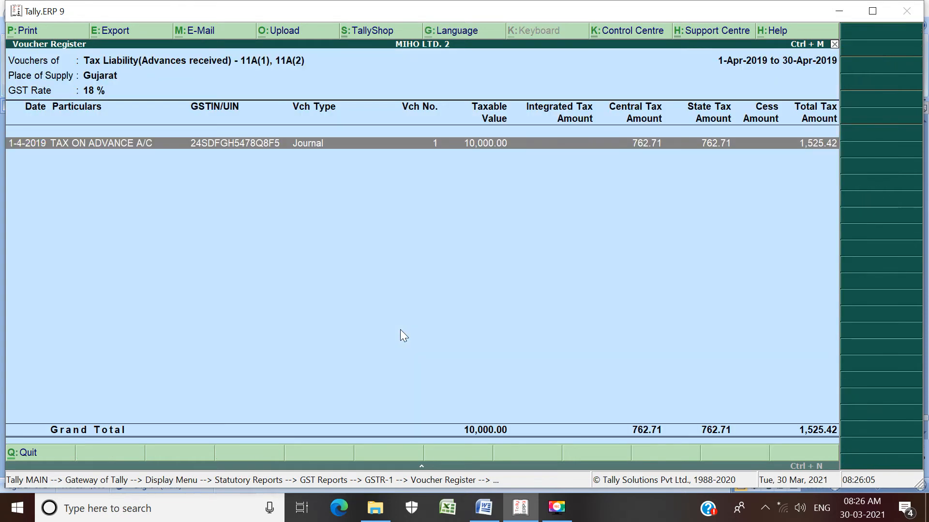
pyautogui.press('Escape')
pyautogui.press('Escape')
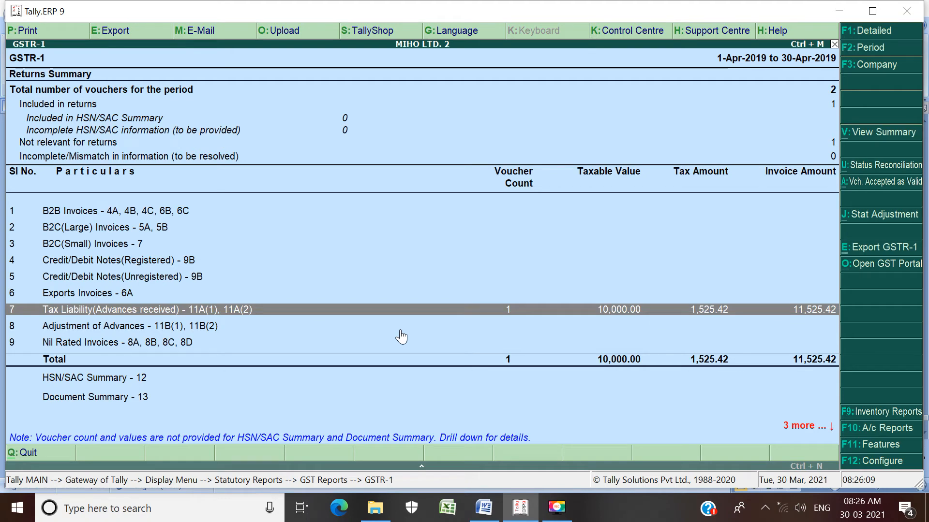
# Step: Review the Gujarat tax liability summary under the advance receipts' Amount unadjusted against supplies, then close GSTR-1
pyautogui.press('Down')
pyautogui.press('End')
pyautogui.press('Up')
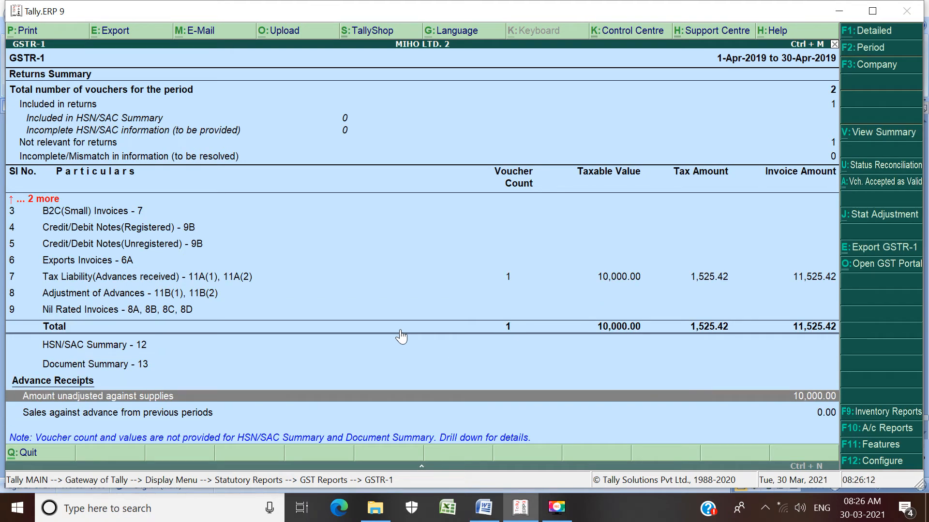
pyautogui.press('Return')
pyautogui.press('Return')
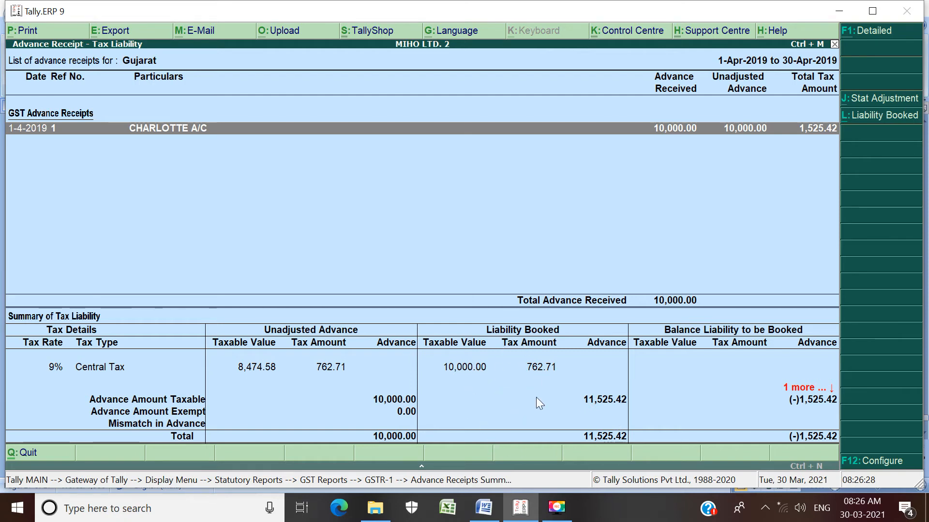
pyautogui.press('Escape')
pyautogui.press('Escape')
pyautogui.press('Escape')
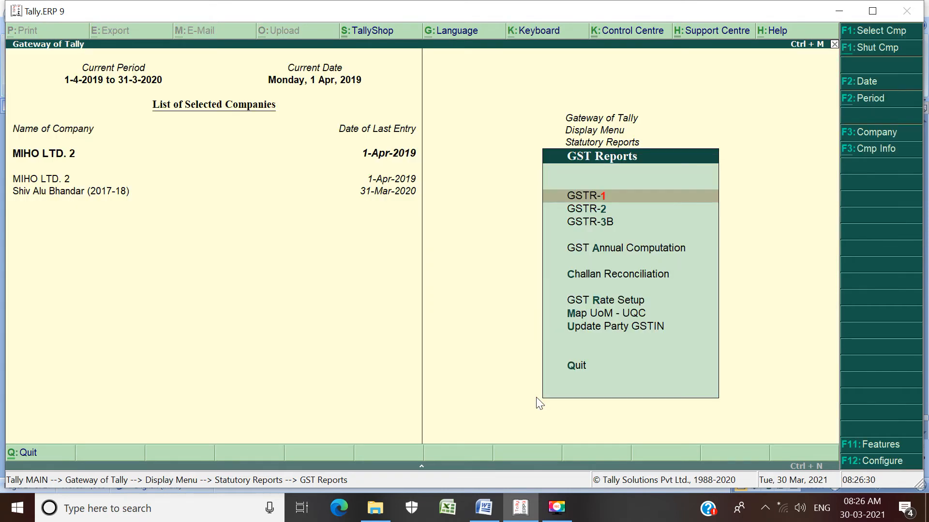
# Step: Examine the Balance Sheet in detailed view for the duties and taxes and the tax on advance, then close it
pyautogui.press('Escape')
pyautogui.press('Escape')
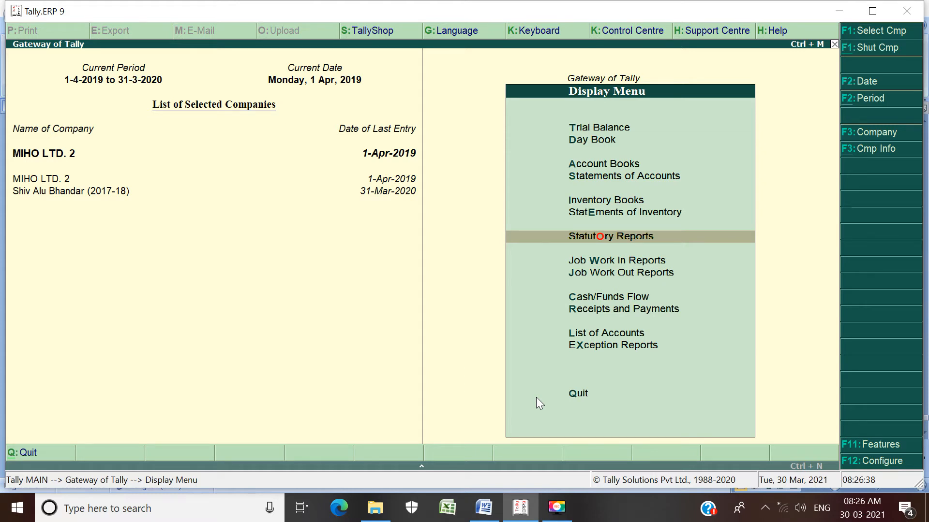
pyautogui.press('Escape')
pyautogui.press('b')
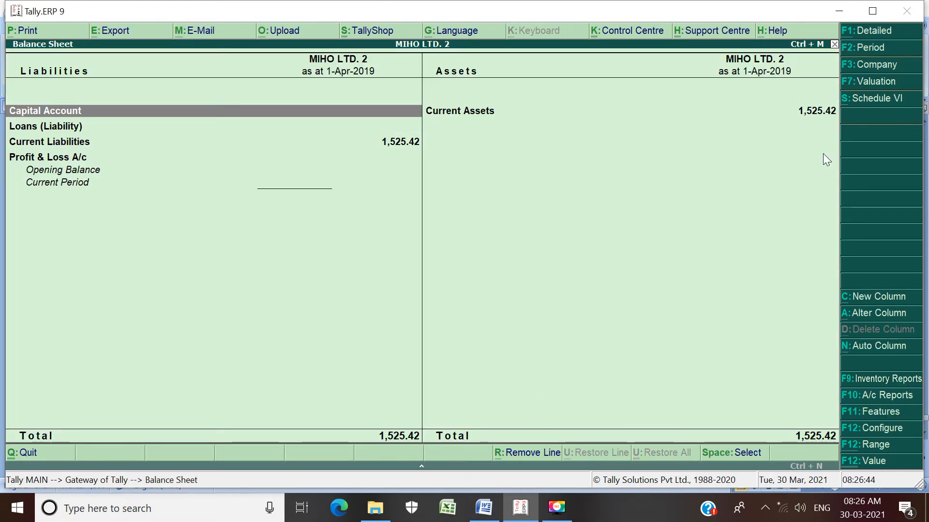
pyautogui.click(872, 31)
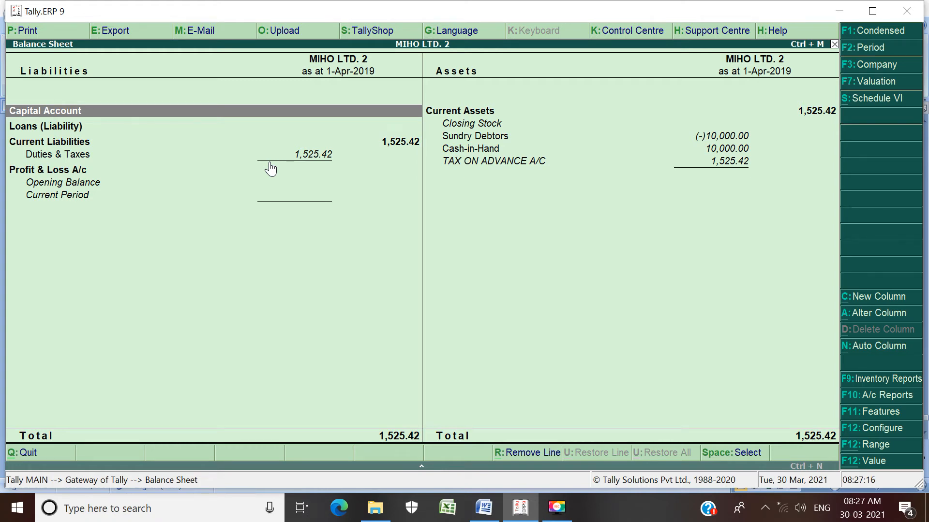
pyautogui.press('Escape')
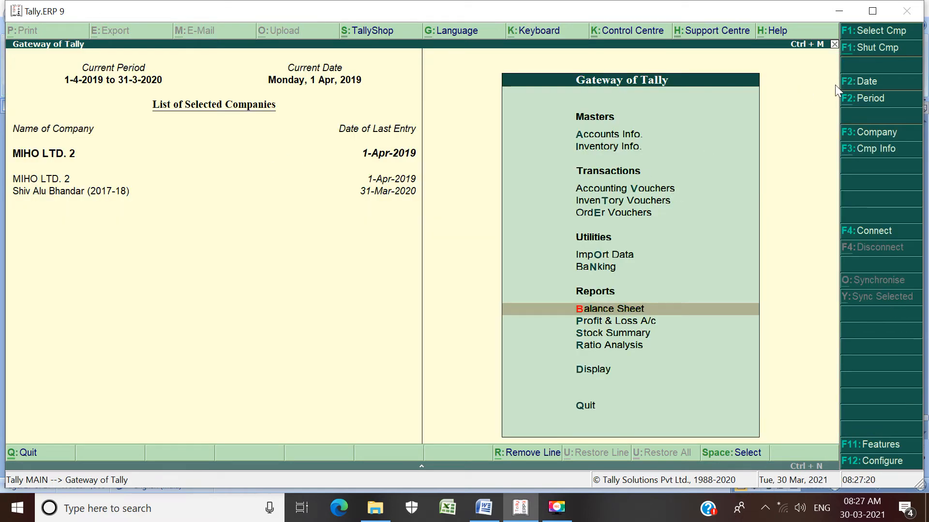
# Step: Change the current date to 1 May 2019
pyautogui.click(869, 83)
pyautogui.write('1-5')
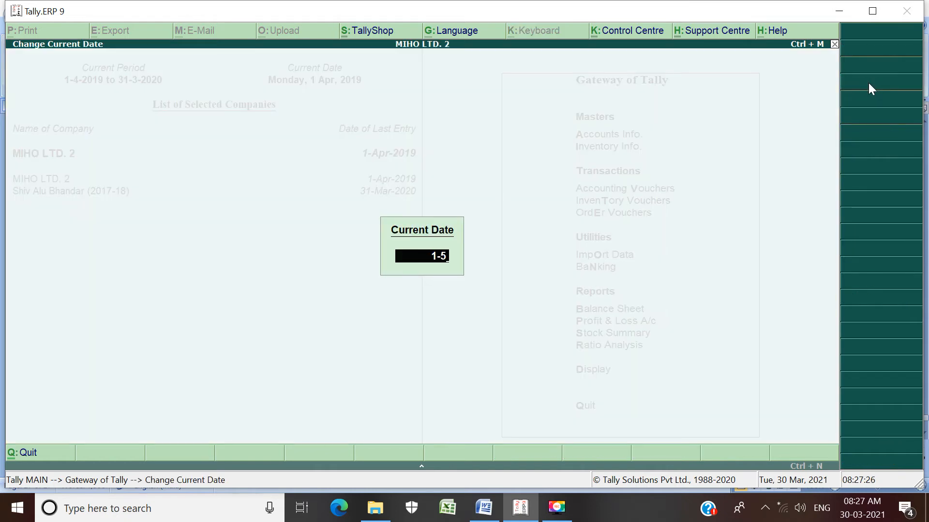
pyautogui.press('Return')
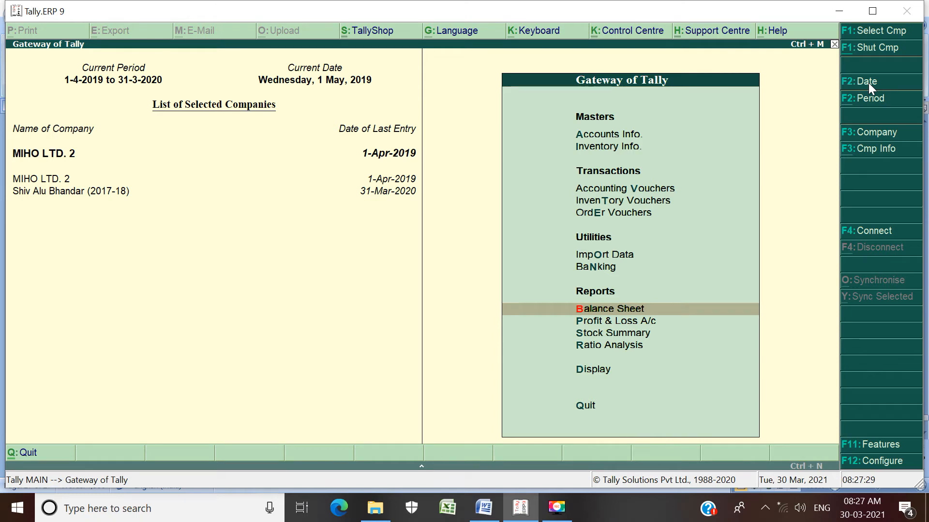
# Step: Open accounting voucher creation from the Gateway of Tally
pyautogui.press('Up')
pyautogui.press('Up')
pyautogui.press('Up')
pyautogui.press('Up')
pyautogui.press('Up')
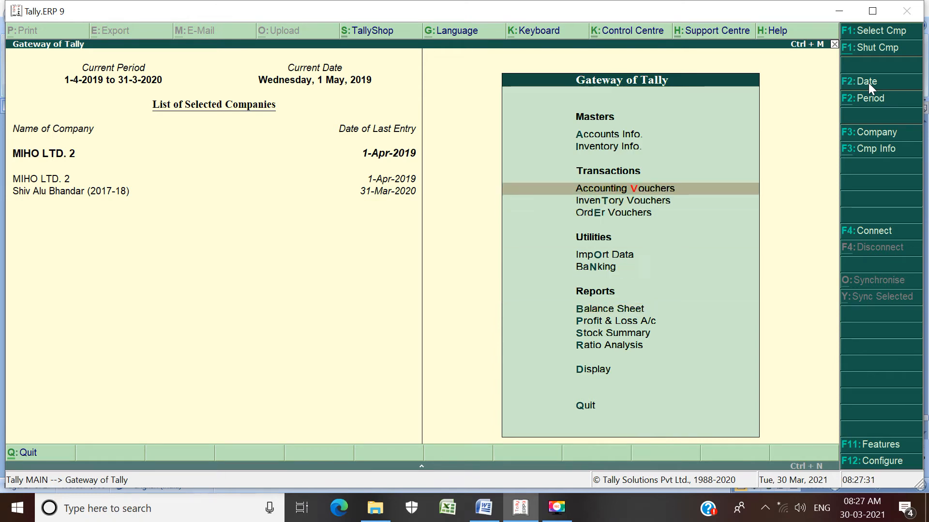
pyautogui.press('Return')
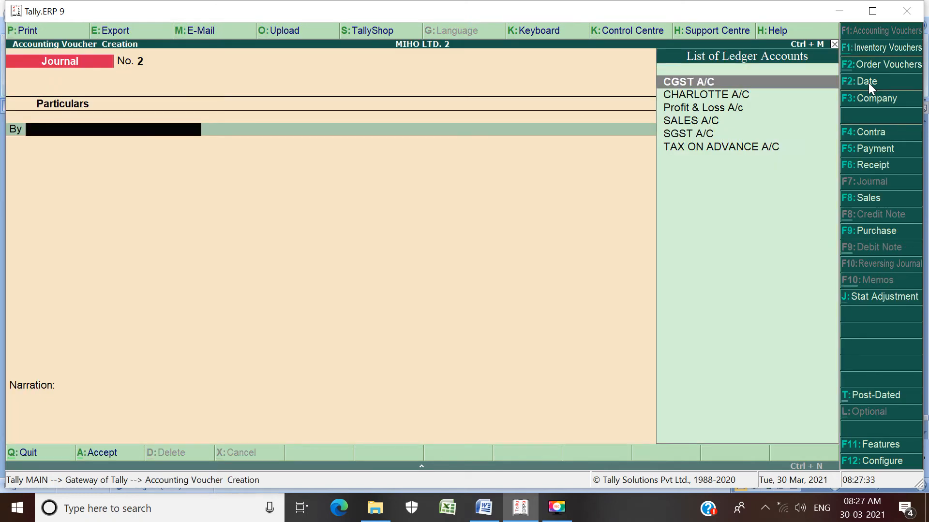
# Step: Start a sales voucher, then look up the 01-05-19 jeans pants sale in the Word practice document and return to Tally
pyautogui.click(866, 197)
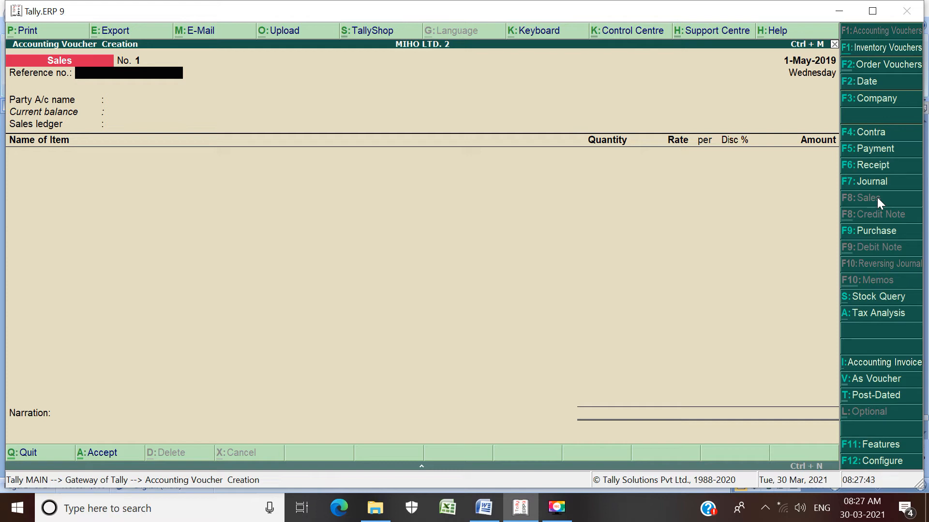
pyautogui.hotkey('alt', 'Tab')
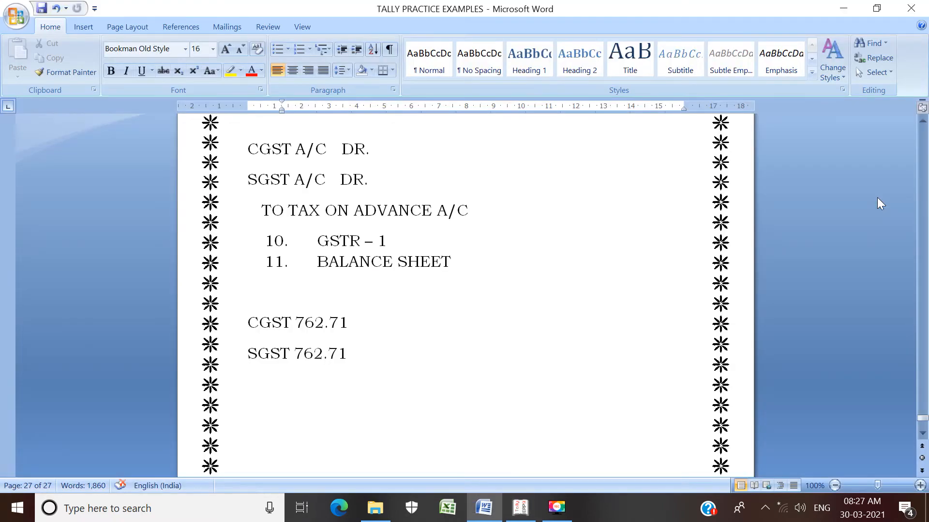
pyautogui.press('Up')
pyautogui.press('Up')
pyautogui.press('Up')
pyautogui.press('Up')
pyautogui.press('Up')
pyautogui.press('Up')
pyautogui.press('Up')
pyautogui.press('Up')
pyautogui.press('Up')
pyautogui.press('Up')
pyautogui.press('Up')
pyautogui.press('Up')
pyautogui.press('Up')
pyautogui.press('Up')
pyautogui.press('Up')
pyautogui.press('Up')
pyautogui.press('Up')
pyautogui.press('Up')
pyautogui.press('Up')
pyautogui.press('Up')
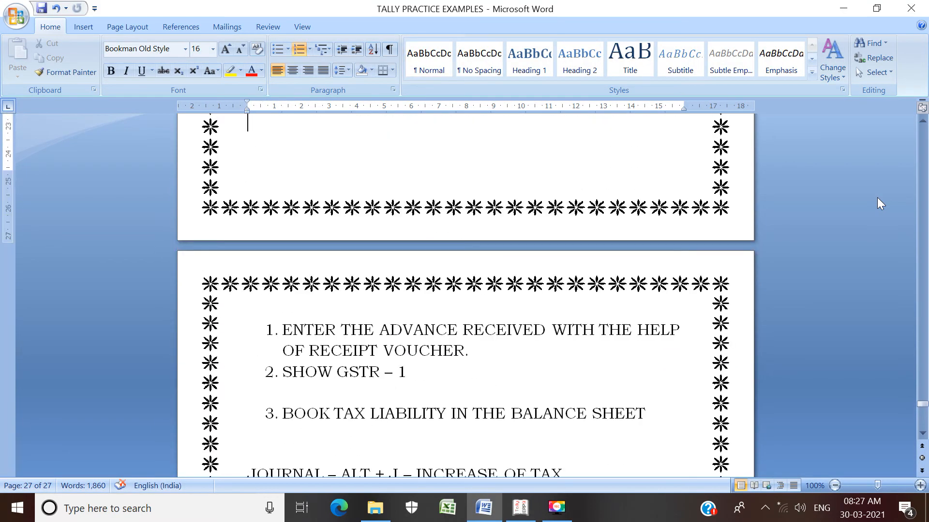
pyautogui.press('Up')
pyautogui.press('Up')
pyautogui.press('Up')
pyautogui.press('Up')
pyautogui.press('Up')
pyautogui.press('Up')
pyautogui.press('Up')
pyautogui.press('Up')
pyautogui.press('Up')
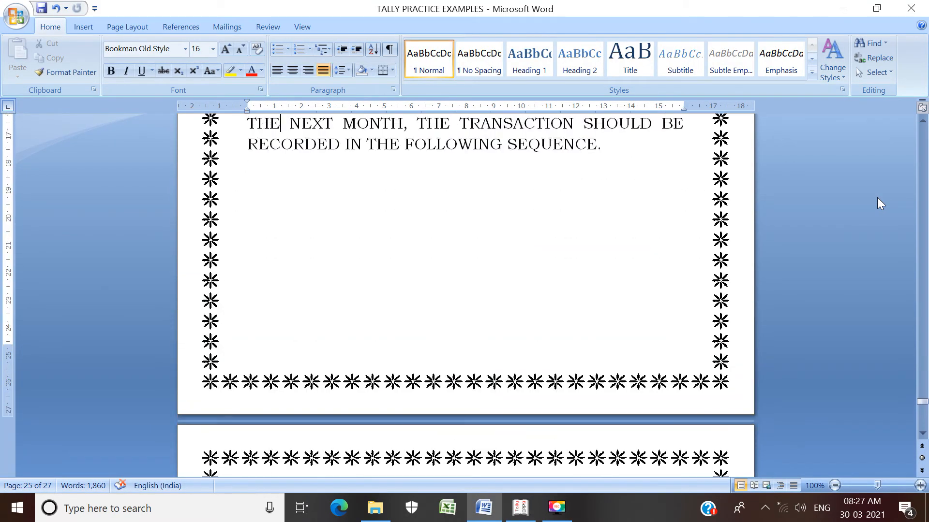
pyautogui.press('Up')
pyautogui.press('Up')
pyautogui.press('Up')
pyautogui.press('Up')
pyautogui.press('Up')
pyautogui.press('Up')
pyautogui.press('Up')
pyautogui.press('Up')
pyautogui.press('Up')
pyautogui.press('Up')
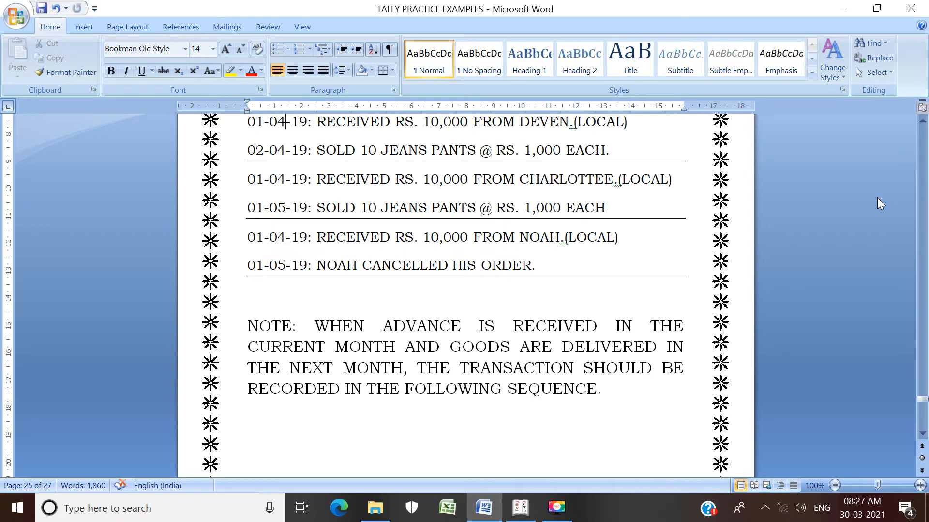
pyautogui.hotkey('alt', 'Tab')
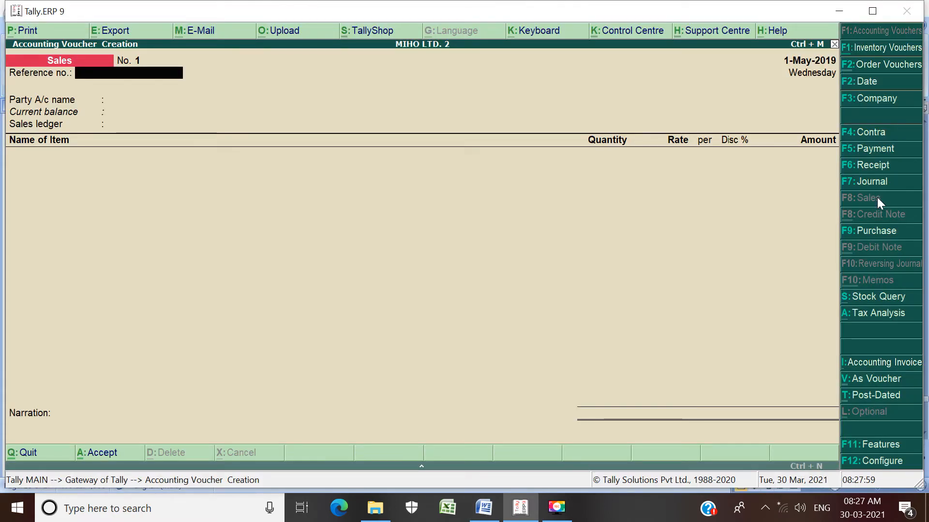
# Step: Enter reference number 1, choose the customer's ledger as the party account, and accept the despatch, order and buyer details as filled
pyautogui.write('1')
pyautogui.press('Return')
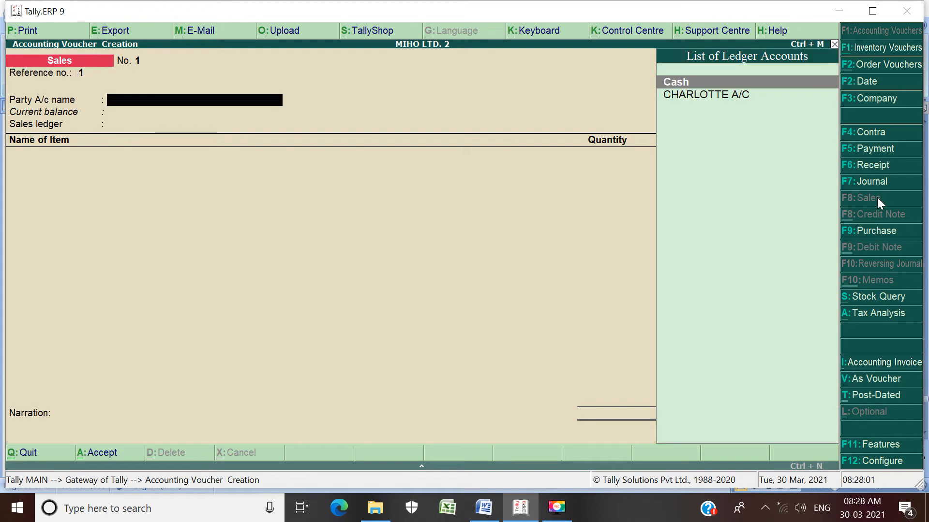
pyautogui.press('Down')
pyautogui.press('Return')
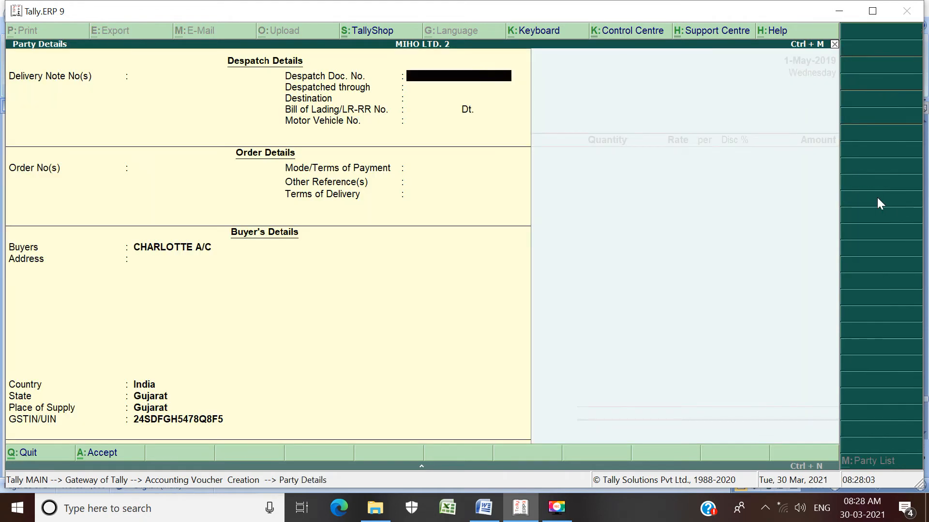
pyautogui.press('Return')
pyautogui.press('Return')
pyautogui.press('Return')
pyautogui.press('Return')
pyautogui.press('Return')
pyautogui.press('Return')
pyautogui.press('Return')
pyautogui.press('Return')
pyautogui.press('Return')
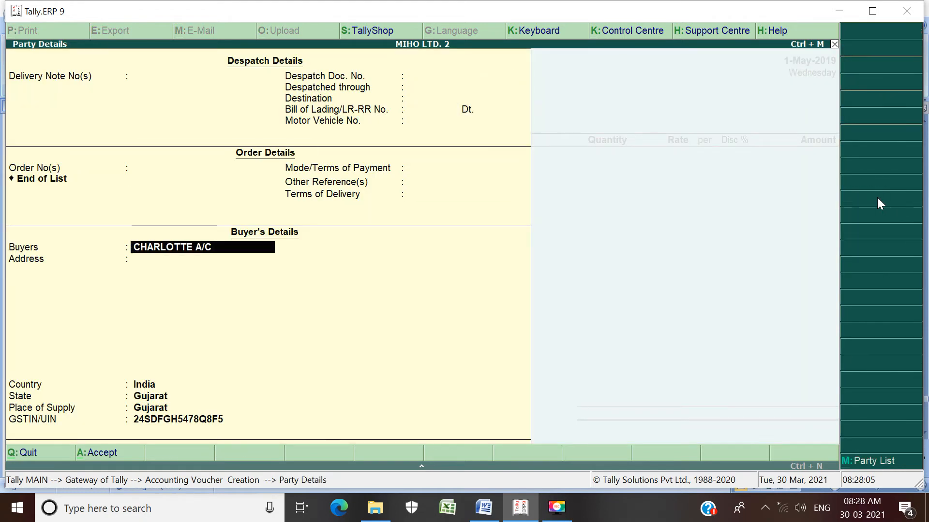
pyautogui.press('Return')
pyautogui.press('Return')
pyautogui.press('Return')
pyautogui.press('Return')
pyautogui.press('Return')
pyautogui.press('Return')
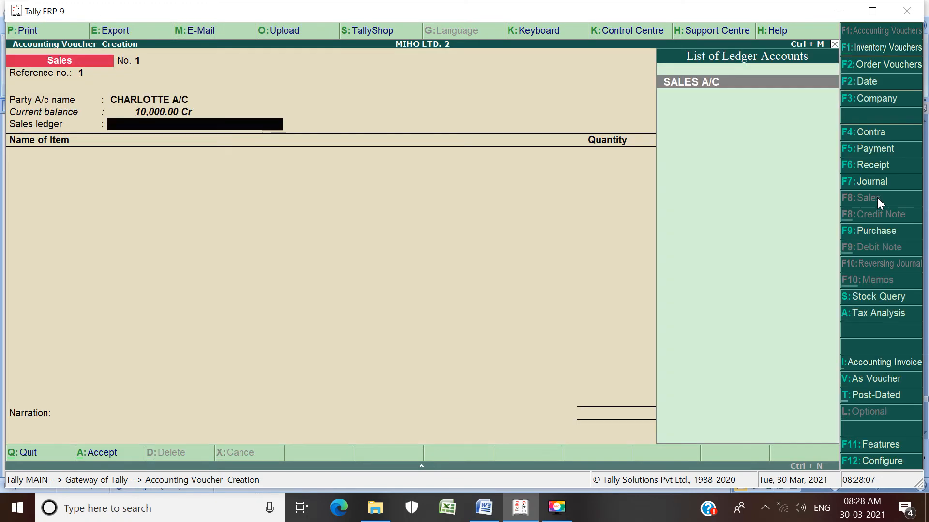
# Step: Choose SALES A/C as the sales ledger and classify the transaction as Sales Taxable
pyautogui.press('Return')
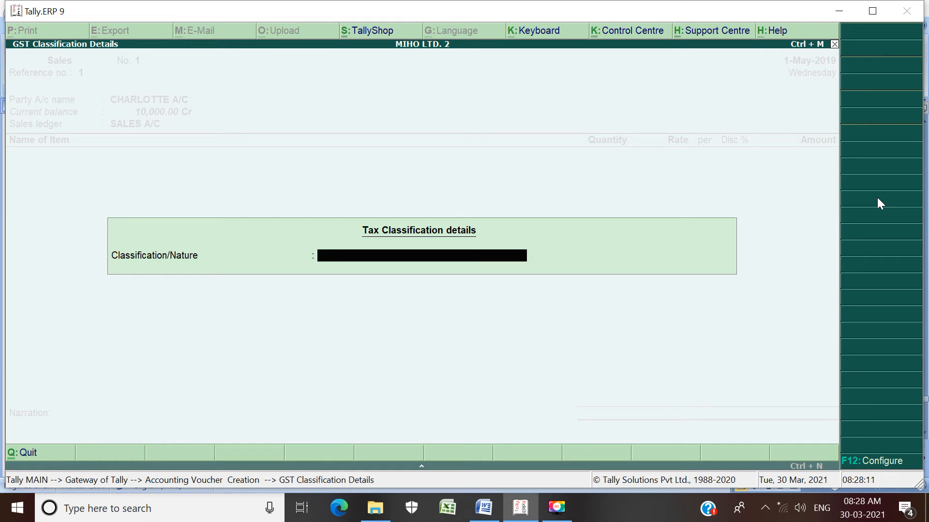
pyautogui.write('S')
pyautogui.press('Down')
pyautogui.press('Down')
pyautogui.press('Down')
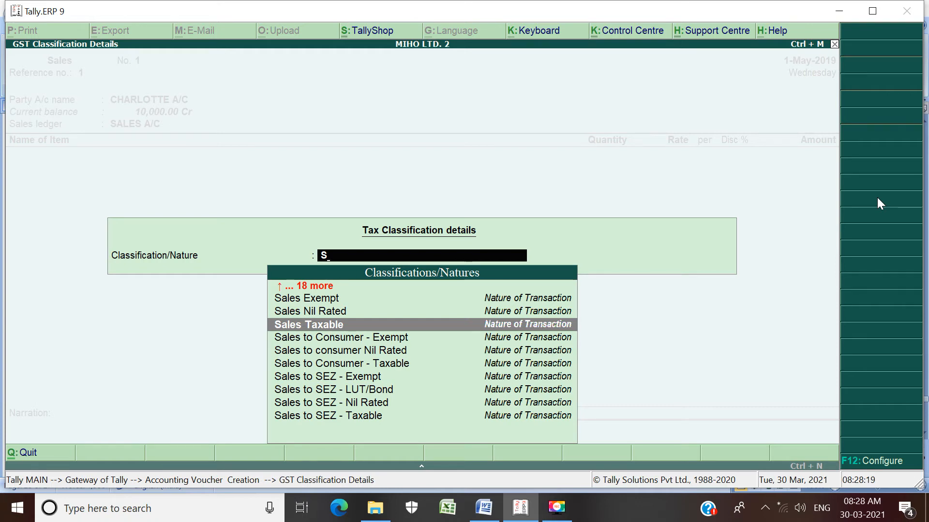
pyautogui.press('Return')
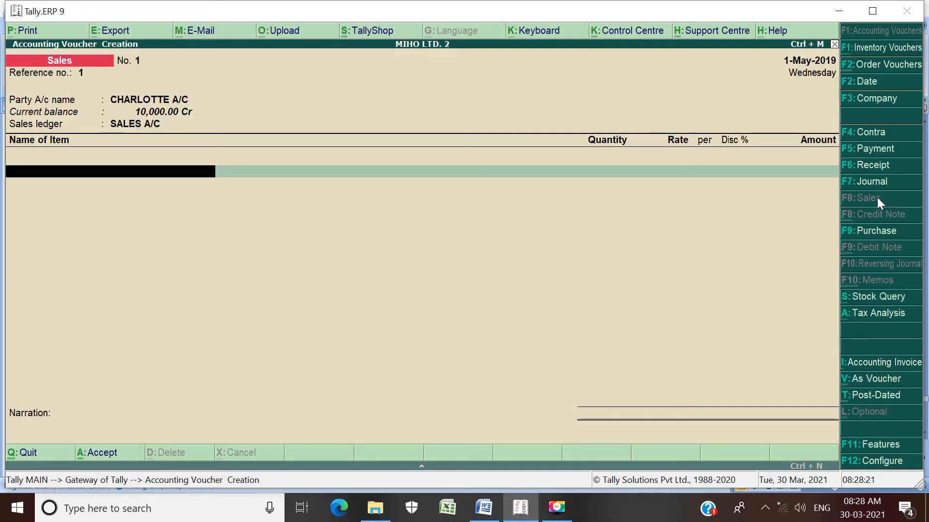
# Step: Add the stock item JEANS PANTS to the sales voucher with order number Not Applicable
pyautogui.write('J')
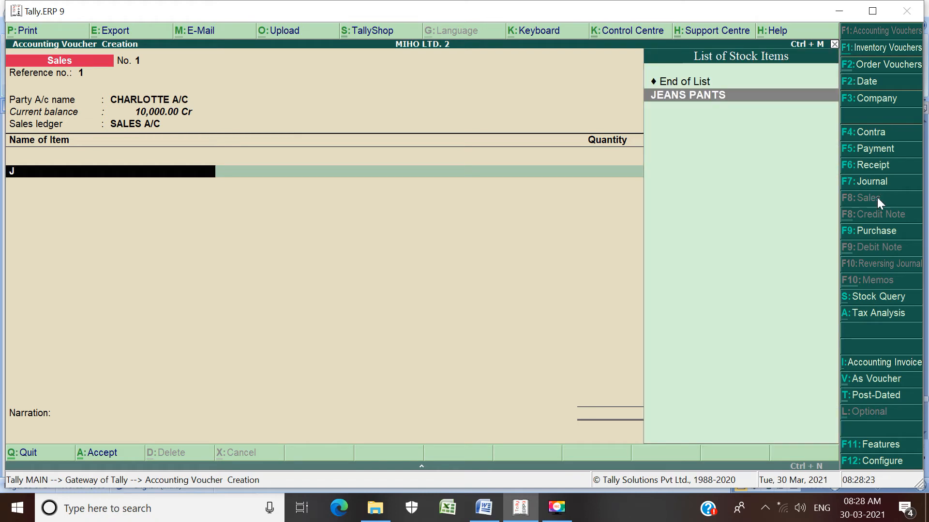
pyautogui.press('Return')
pyautogui.press('Down')
pyautogui.press('Return')
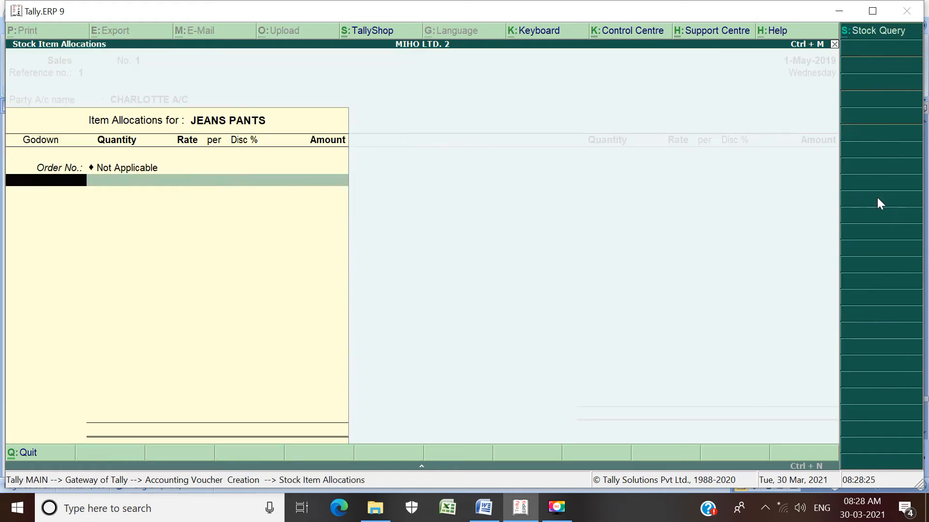
# Step: Allocate 10 NOS of the jeans pants from Main Location at a rate of 1,000 each and finish the item list
pyautogui.press('Return')
pyautogui.write('10')
pyautogui.press('Return')
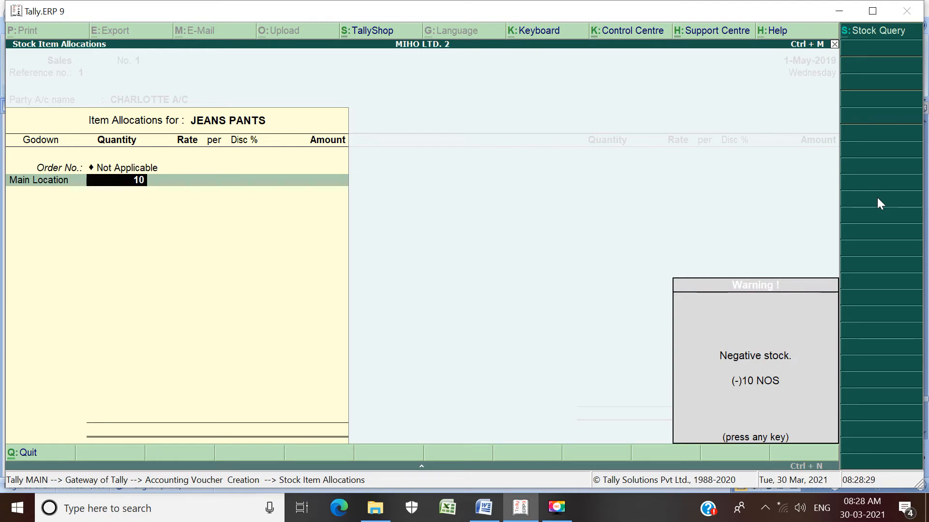
pyautogui.press('Return')
pyautogui.write('1000')
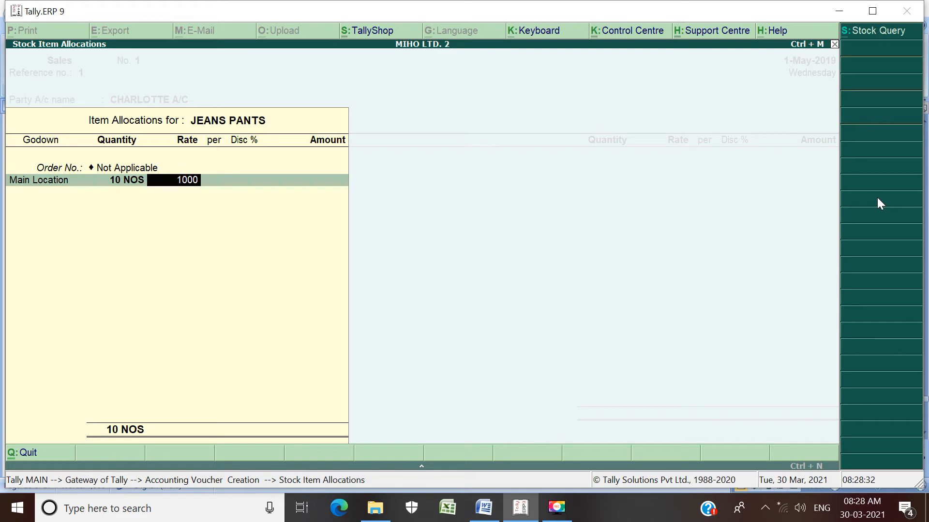
pyautogui.press('Return')
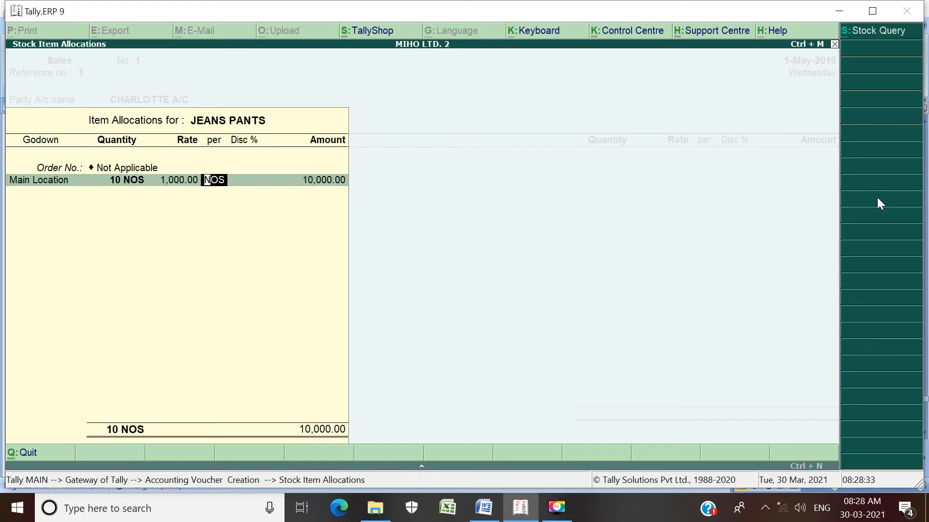
pyautogui.press('Return')
pyautogui.press('Return')
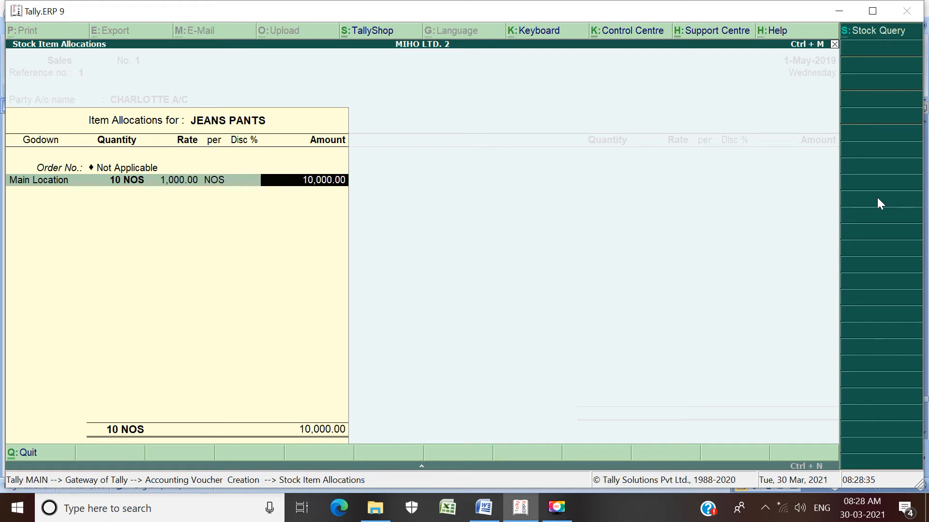
pyautogui.press('Return')
pyautogui.press('Return')
pyautogui.press('Return')
pyautogui.press('Return')
pyautogui.press('Return')
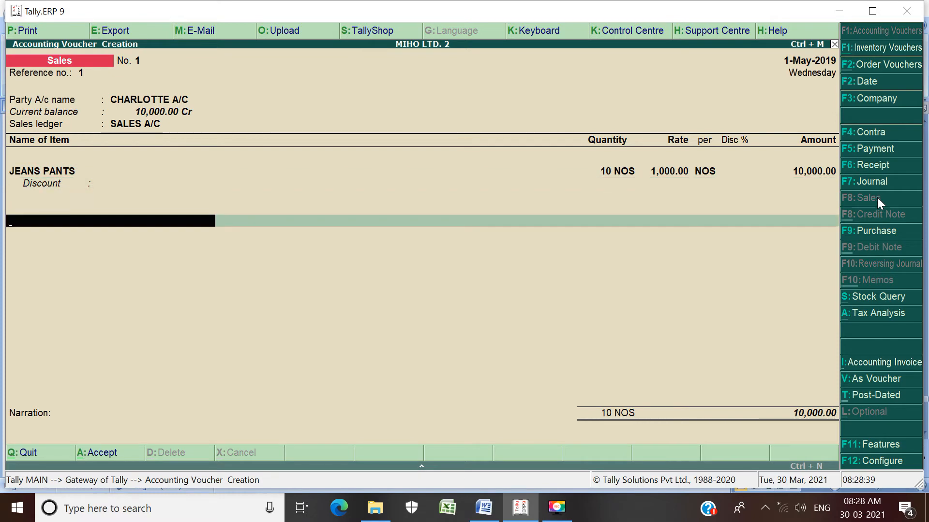
# Step: Add the CGST A/C and SGST A/C ledgers to the sales voucher with their calculated amounts
pyautogui.write('C')
pyautogui.press('Return')
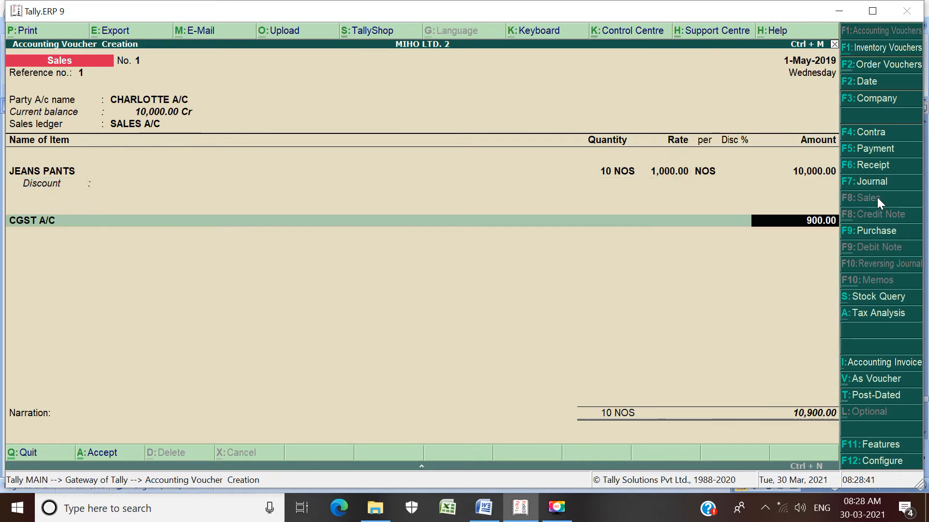
pyautogui.press('Return')
pyautogui.write('S')
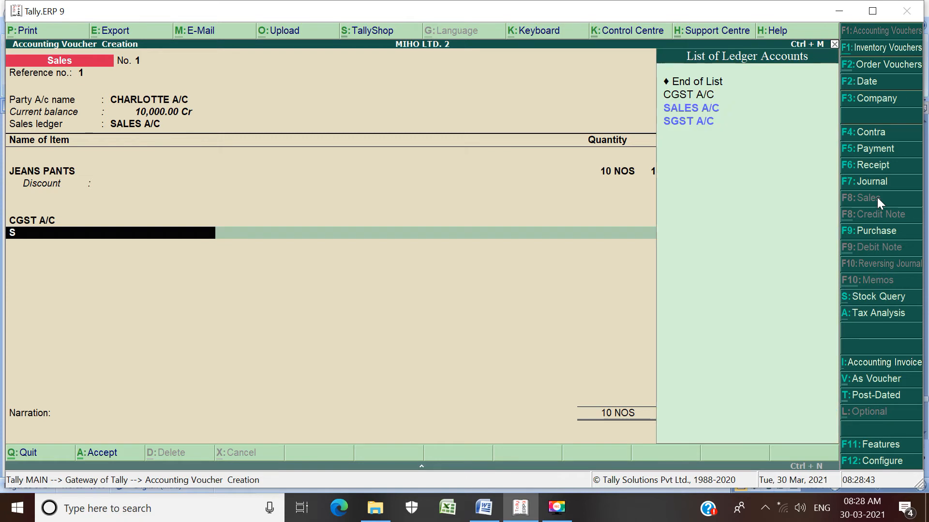
pyautogui.press('Down')
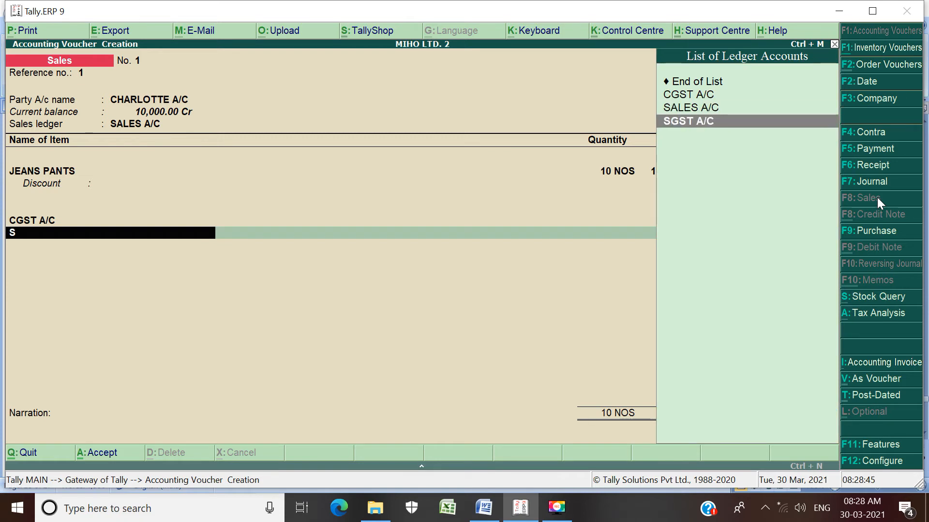
pyautogui.press('Return')
pyautogui.press('Return')
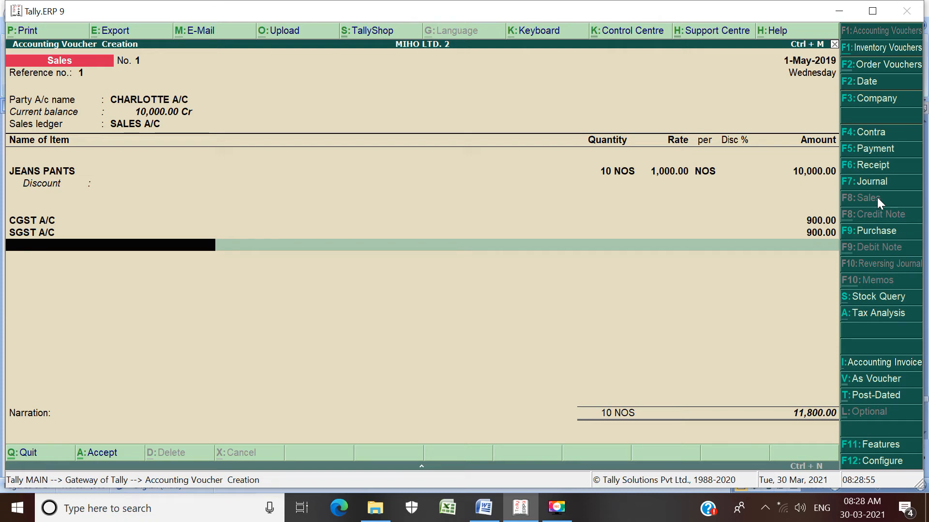
# Step: Finish the ledger list, save the sales voucher with a blank narration, and return to the Gateway of Tally
pyautogui.press('Return')
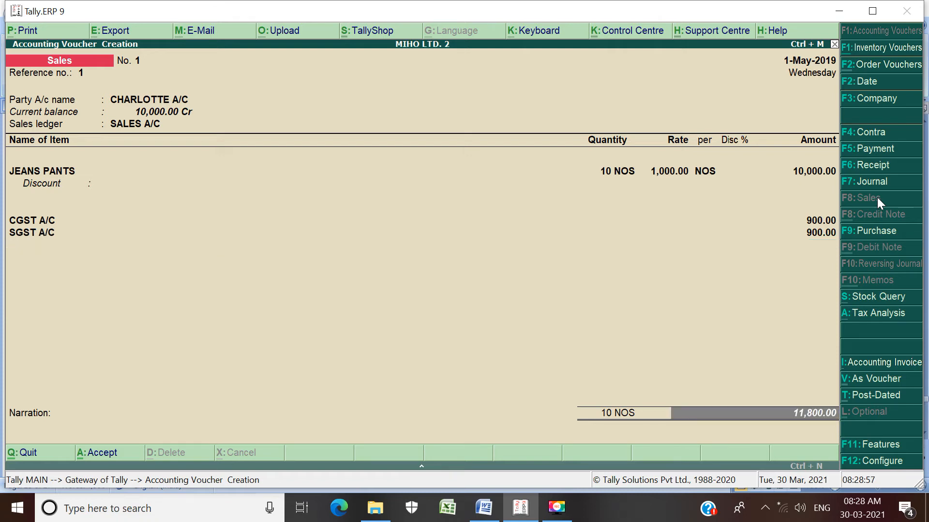
pyautogui.press('Return')
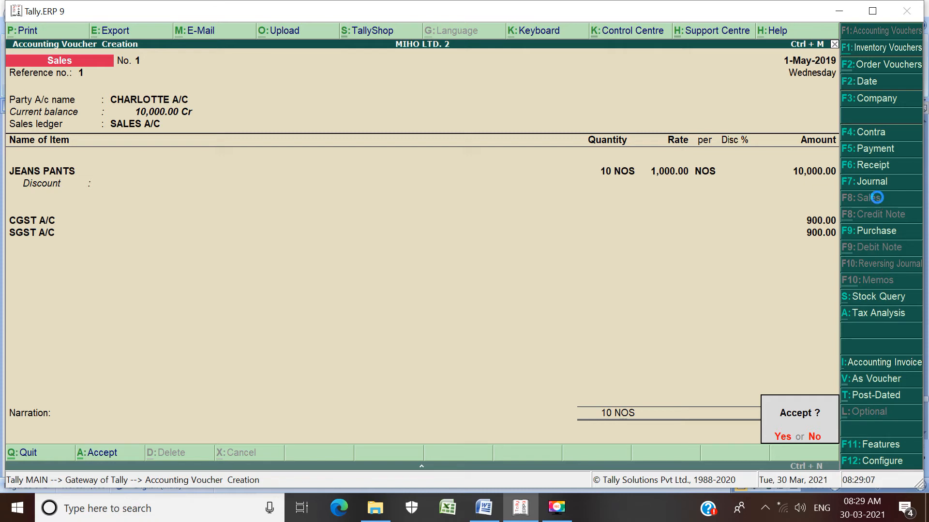
pyautogui.press('Return')
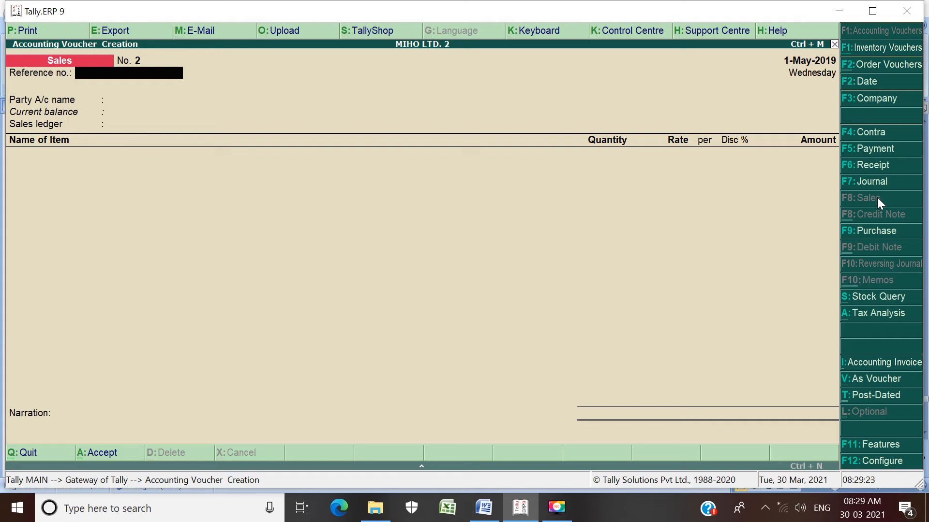
pyautogui.press('Escape')
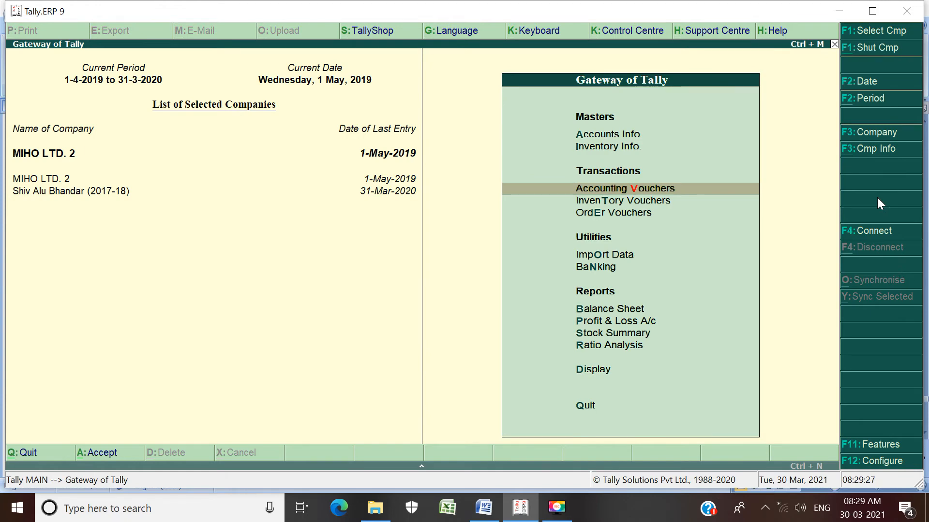
# Step: Open the GSTR-1 returns summary from the GST statutory reports
pyautogui.press('d')
pyautogui.press('Down')
pyautogui.press('Down')
pyautogui.press('Down')
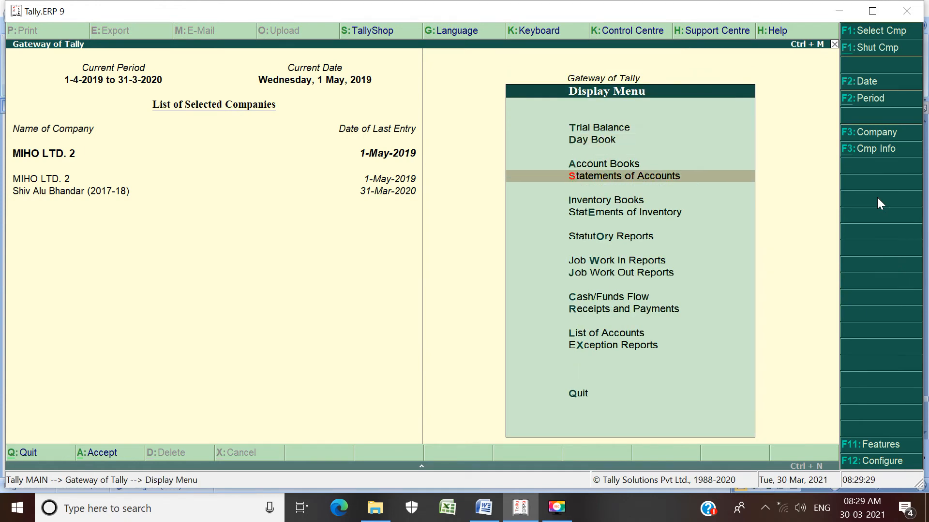
pyautogui.press('Down')
pyautogui.press('Down')
pyautogui.press('Down')
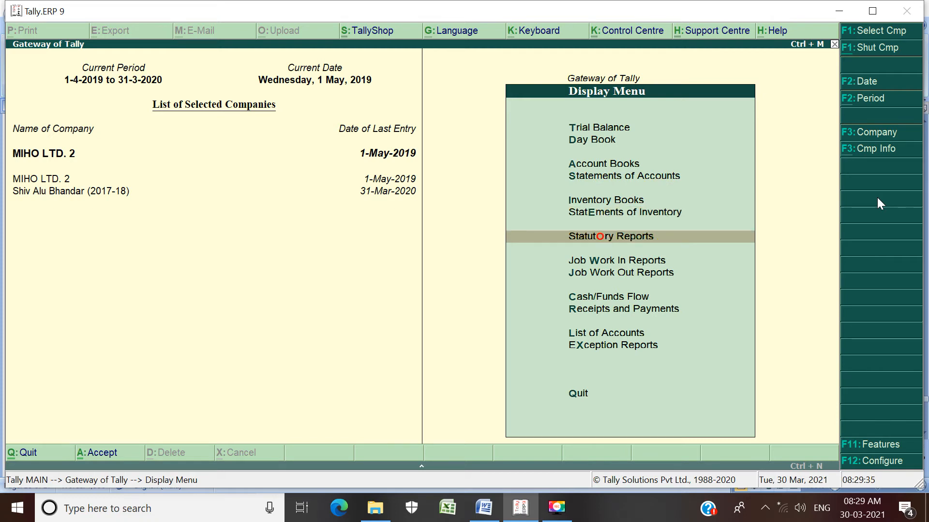
pyautogui.press('Return')
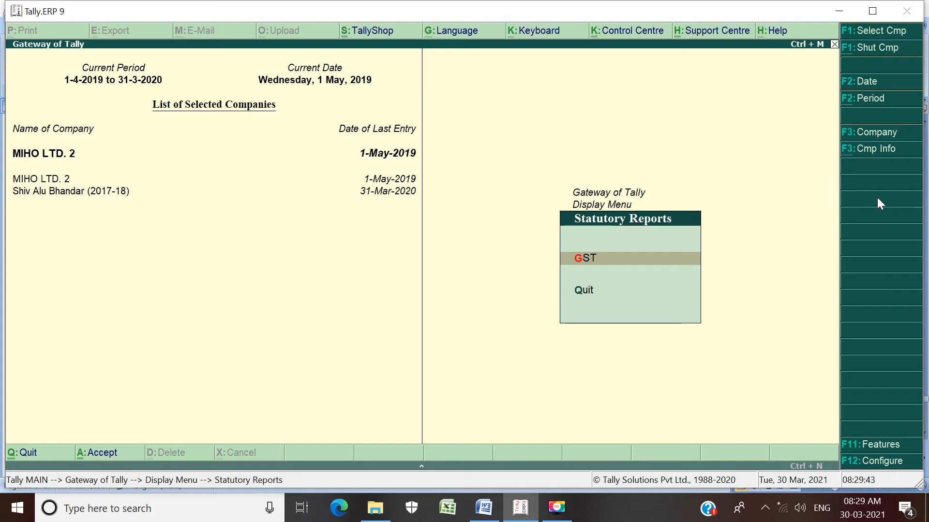
pyautogui.press('Return')
pyautogui.press('Return')
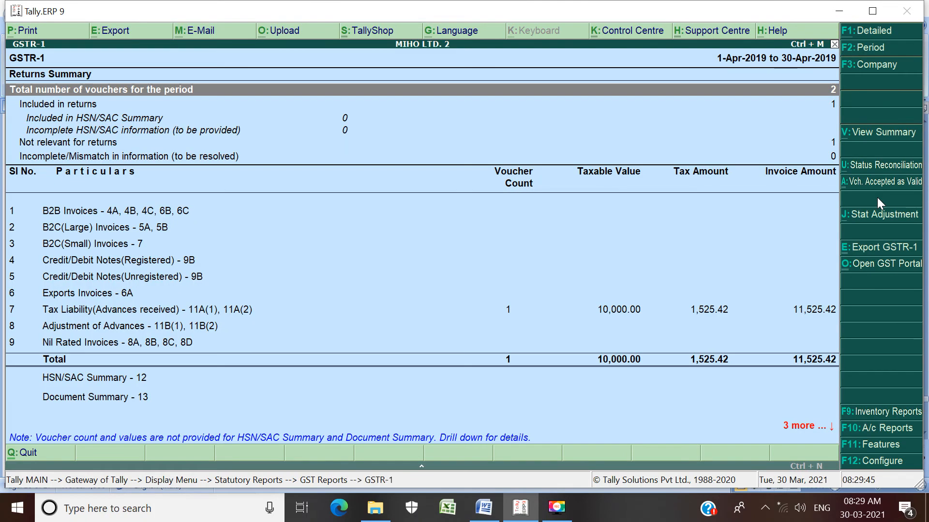
# Step: Examine the April GSTR-1 down to Sales against advance from previous periods under Advance Receipts, then close the report
pyautogui.press('Down')
pyautogui.press('Down')
pyautogui.press('Down')
pyautogui.press('Down')
pyautogui.press('Down')
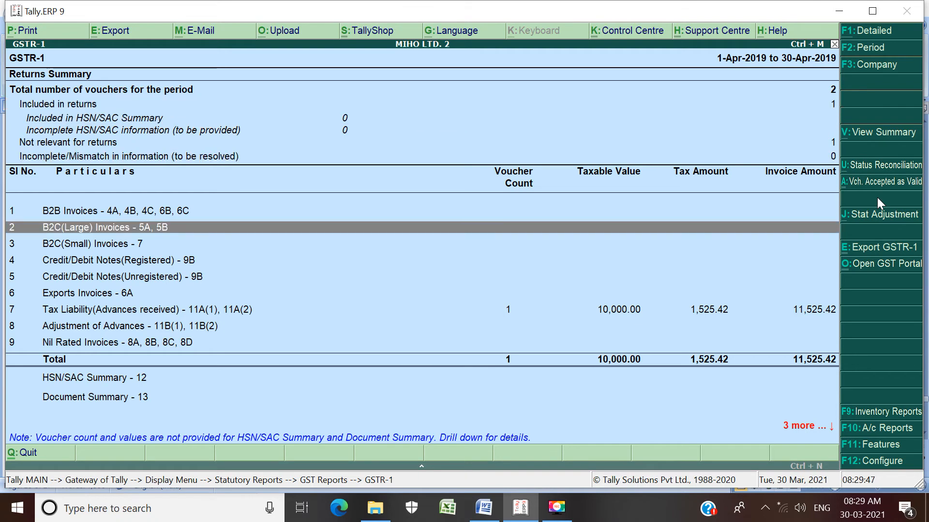
pyautogui.press('Down')
pyautogui.press('Down')
pyautogui.press('Down')
pyautogui.press('Down')
pyautogui.press('Down')
pyautogui.press('Down')
pyautogui.press('Down')
pyautogui.press('Down')
pyautogui.press('Down')
pyautogui.press('Down')
pyautogui.press('Down')
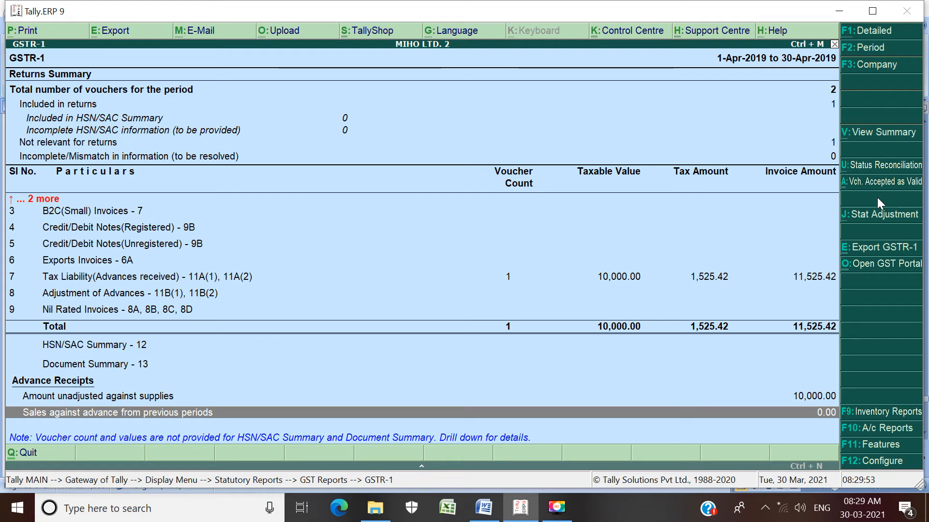
pyautogui.press('Escape')
pyautogui.press('Escape')
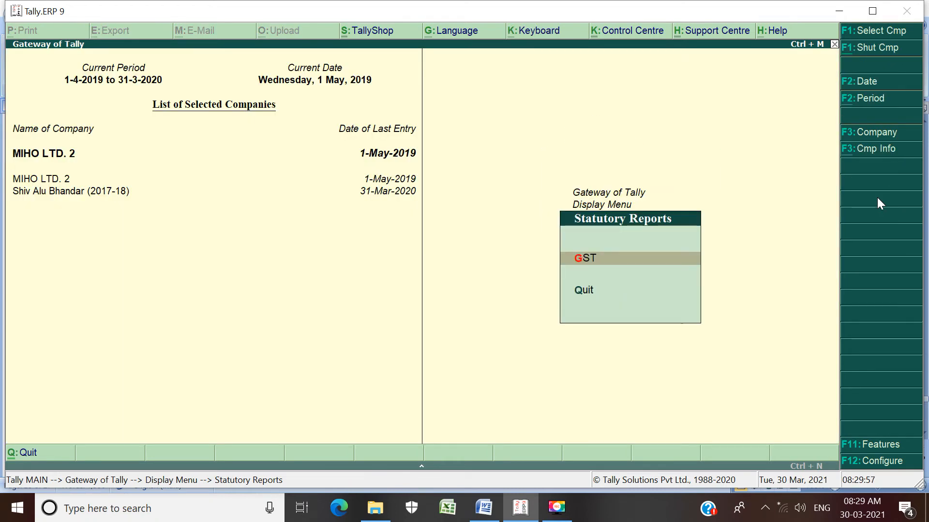
# Step: Leave the statutory reports and start a new payment voucher dated 1-May-2019
pyautogui.press('Escape')
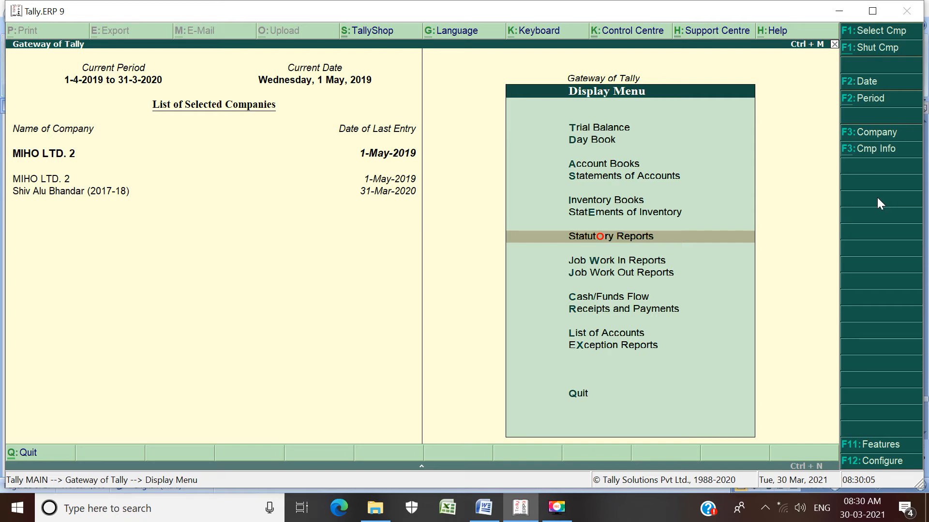
pyautogui.press('Escape')
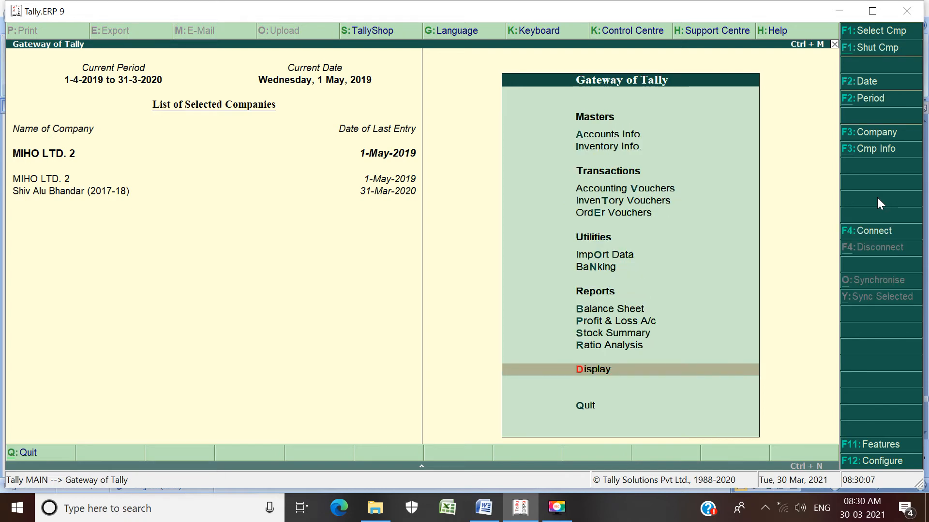
pyautogui.press('Up')
pyautogui.press('Up')
pyautogui.press('Up')
pyautogui.press('Up')
pyautogui.press('Up')
pyautogui.press('Up')
pyautogui.press('Up')
pyautogui.press('Up')
pyautogui.press('Up')
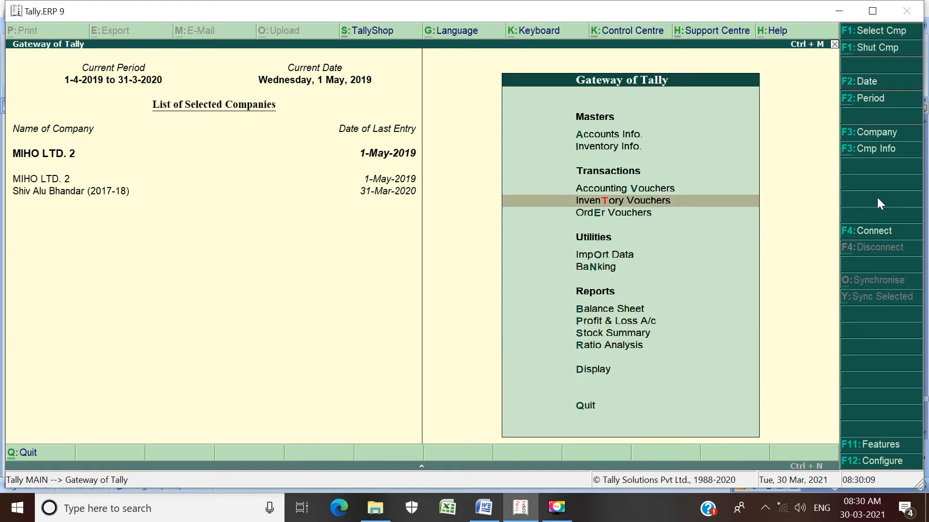
pyautogui.press('Return')
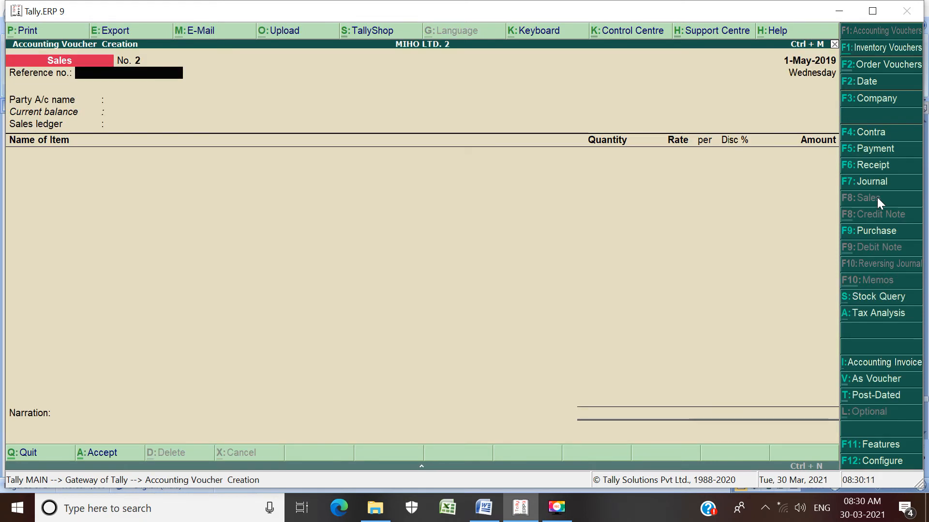
pyautogui.click(886, 153)
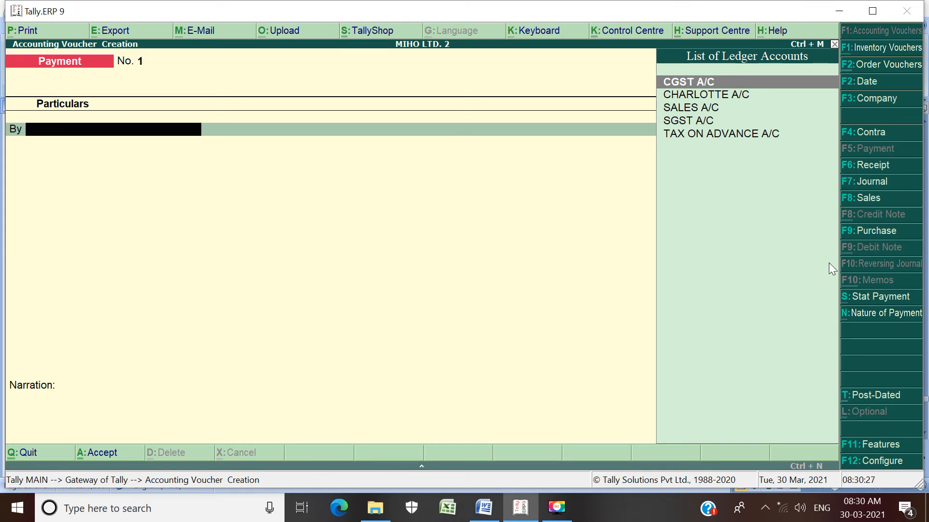
# Step: Define the statutory payment as GST for the period 1-Apr-2019 to 1-5, with Regular as the payment type
pyautogui.click(884, 301)
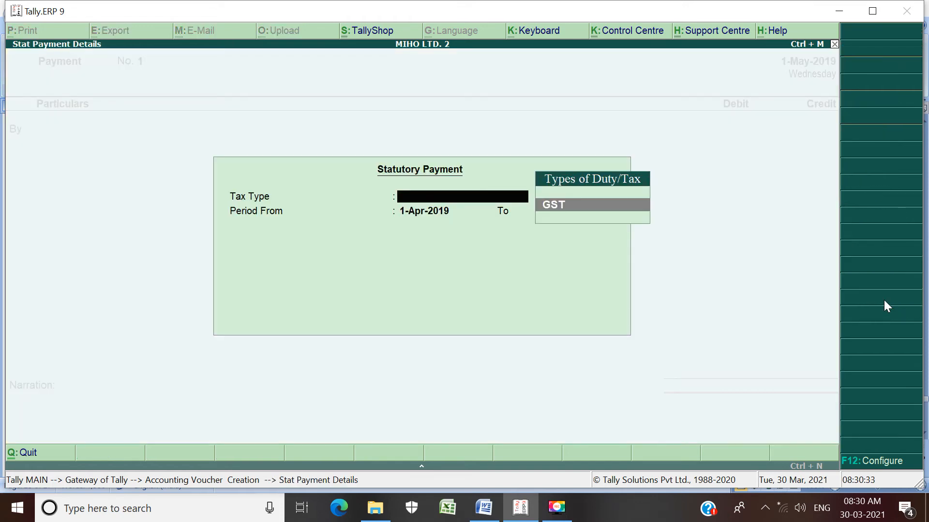
pyautogui.press('Return')
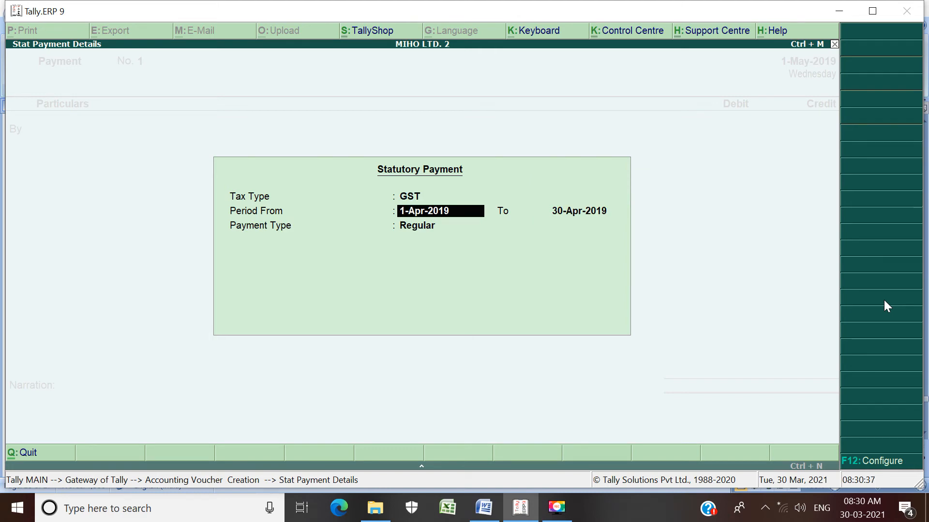
pyautogui.press('Return')
pyautogui.write('1-5')
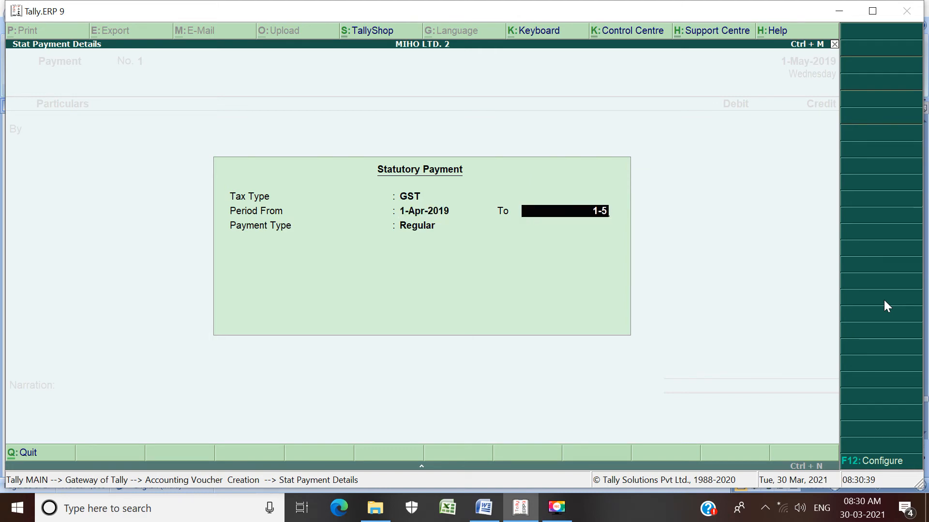
pyautogui.press('Return')
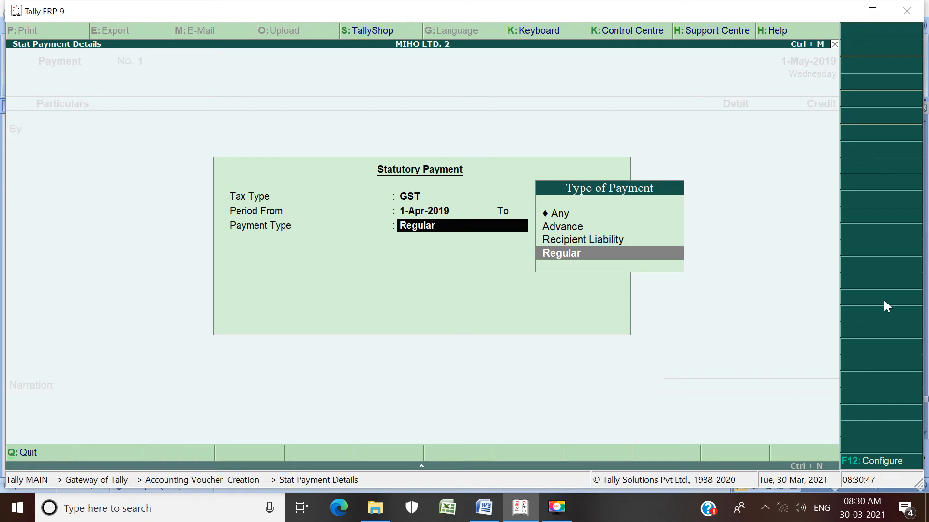
pyautogui.press('Return')
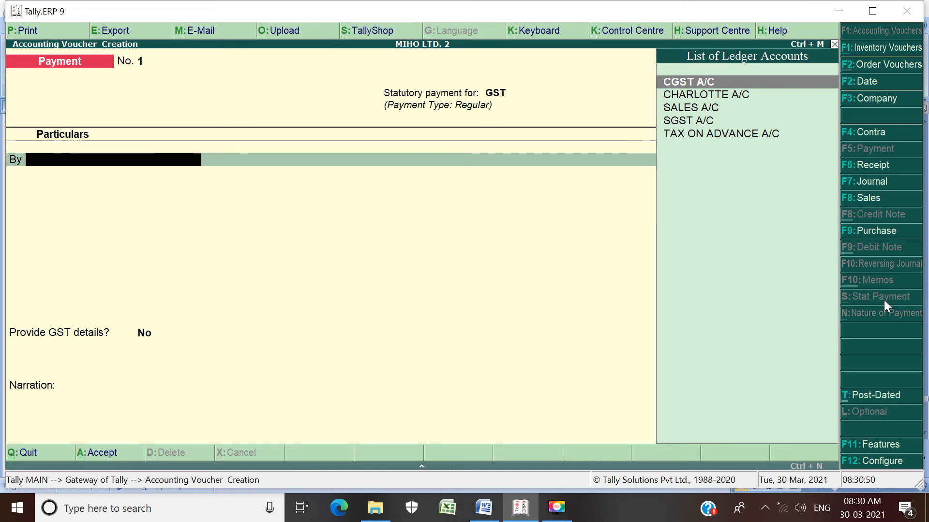
# Step: Debit CGST A/C with 762.71 in the payment voucher
pyautogui.press('Return')
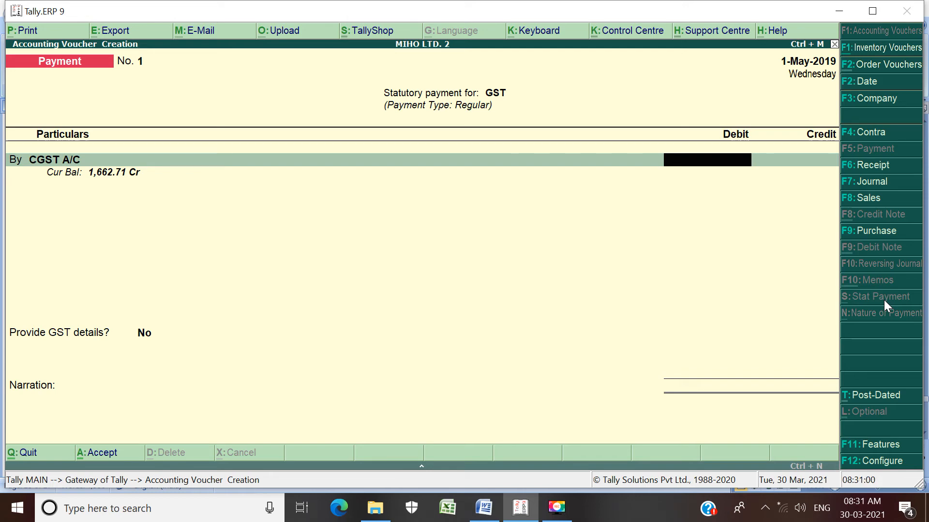
pyautogui.write('762.')
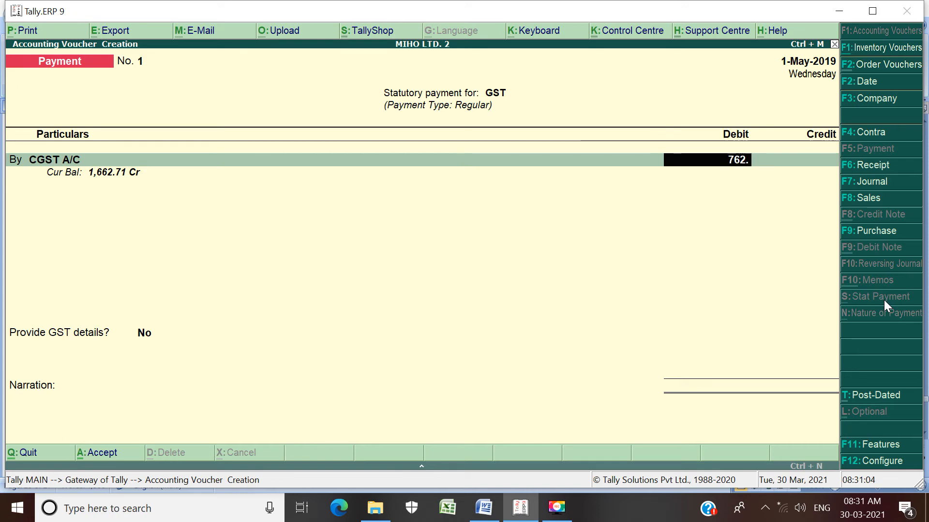
pyautogui.write('71')
pyautogui.press('Return')
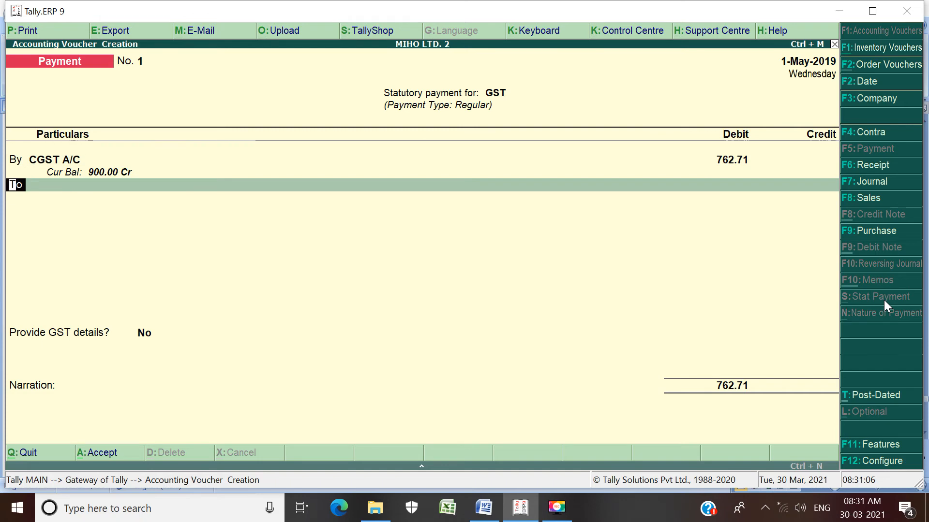
# Step: Debit SGST A/C with 762.71 and credit Cash with 1,525.42 in the payment voucher
pyautogui.write('b')
pyautogui.press('Return')
pyautogui.press('Down')
pyautogui.press('Down')
pyautogui.press('Down')
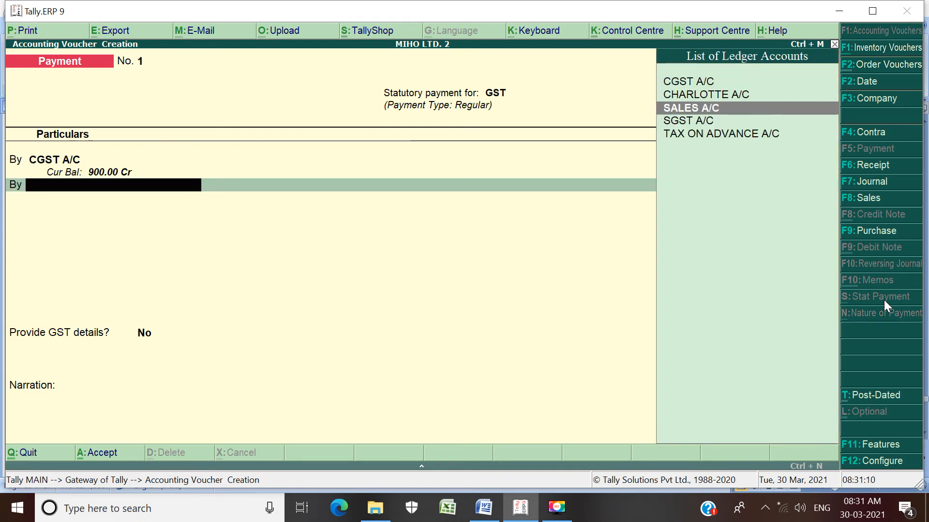
pyautogui.press('Return')
pyautogui.write('762.7')
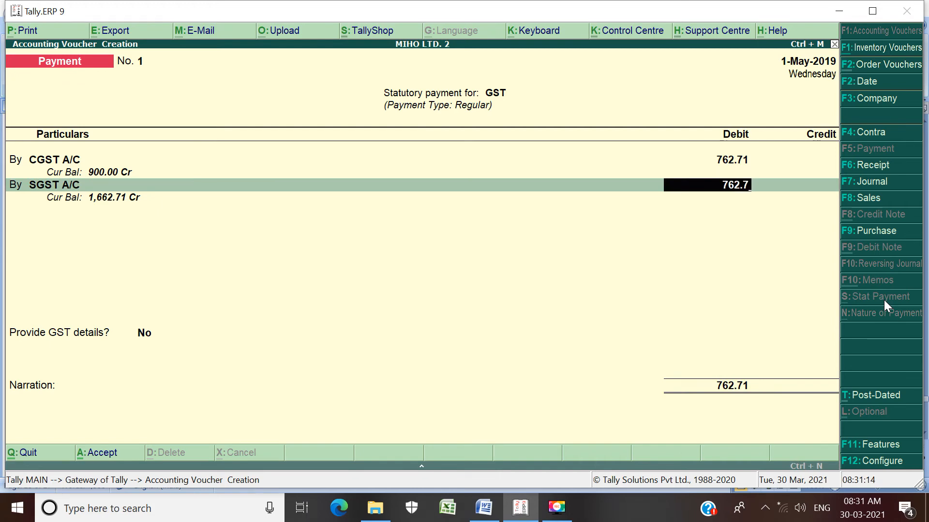
pyautogui.write('1')
pyautogui.press('Return')
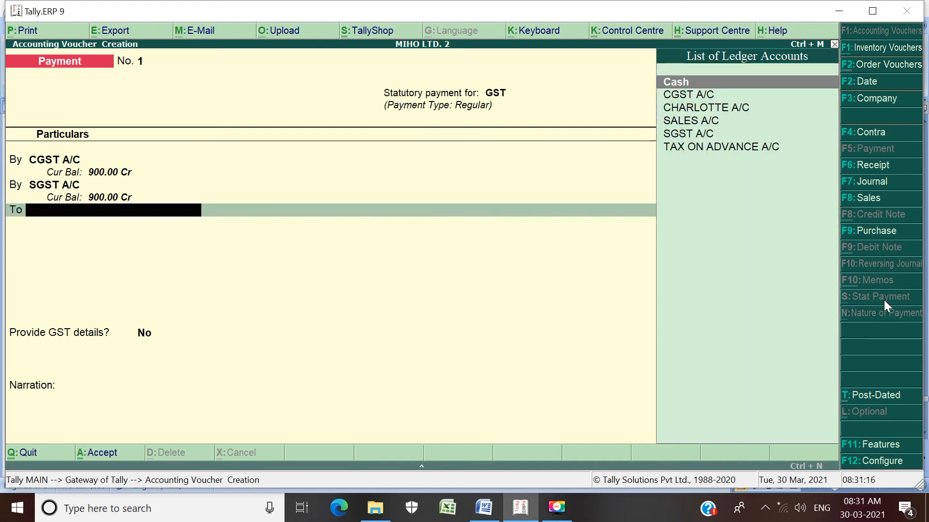
pyautogui.press('Return')
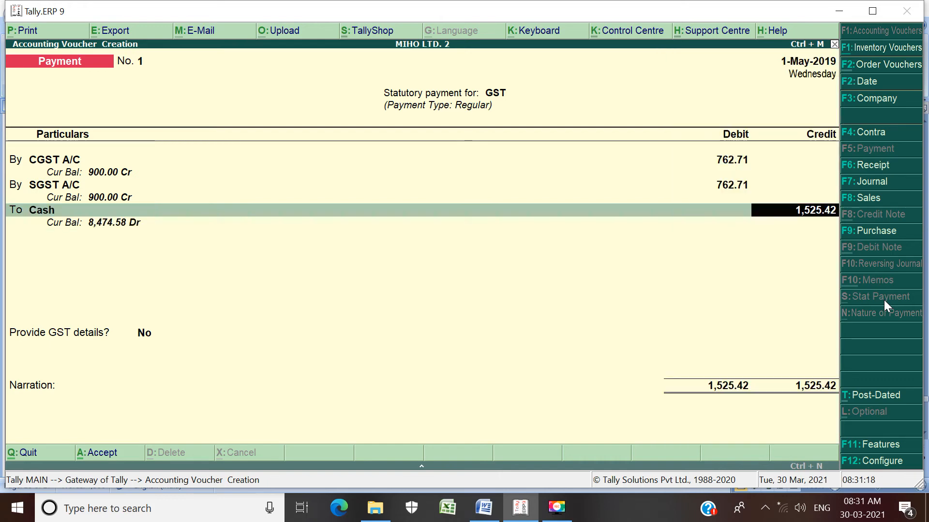
pyautogui.press('Return')
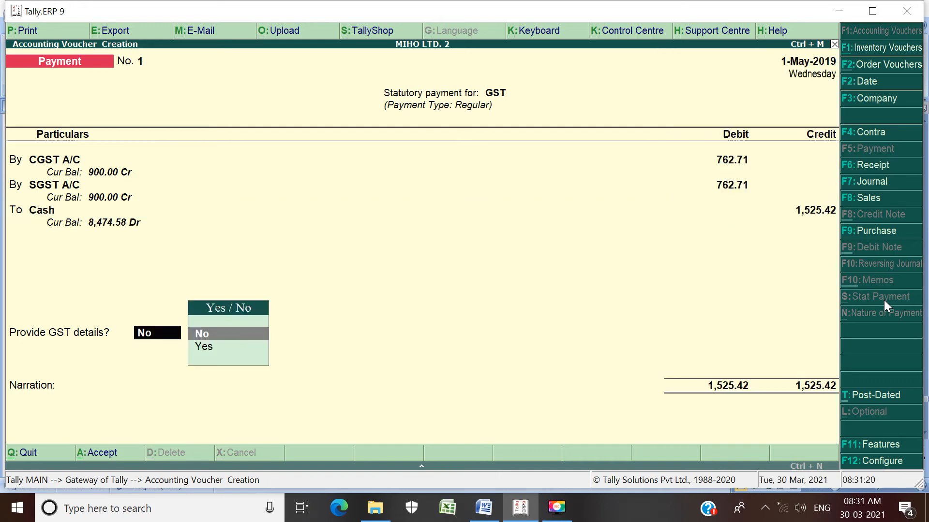
# Step: Provide GST details with Cash - (Over the counter) as payment mode, leave the other details and narration blank, and save the payment voucher
pyautogui.press('Down')
pyautogui.press('Return')
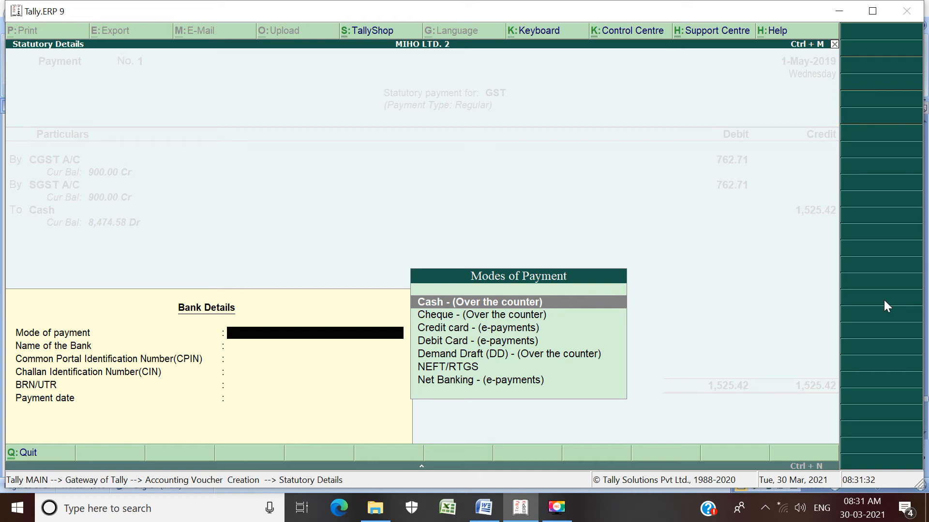
pyautogui.press('Return')
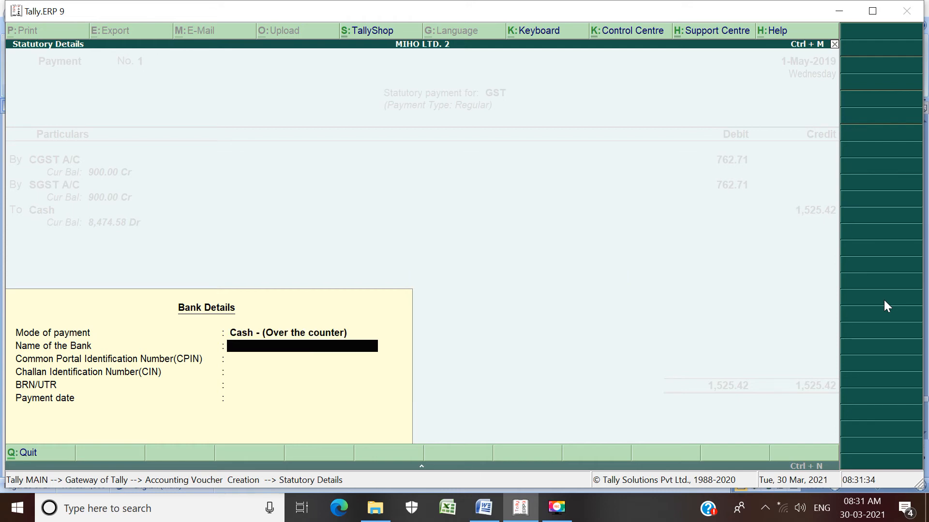
pyautogui.press('Return')
pyautogui.press('Return')
pyautogui.press('Return')
pyautogui.press('Return')
pyautogui.press('Return')
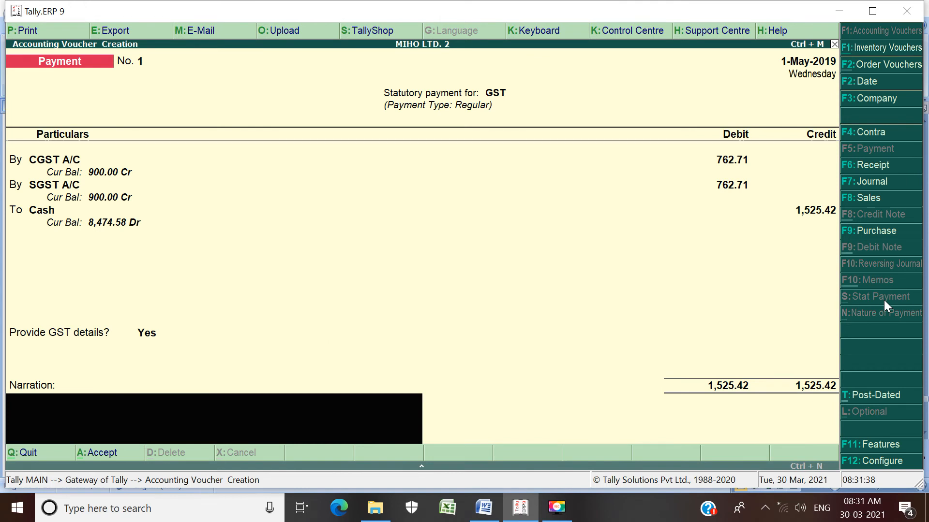
pyautogui.press('Return')
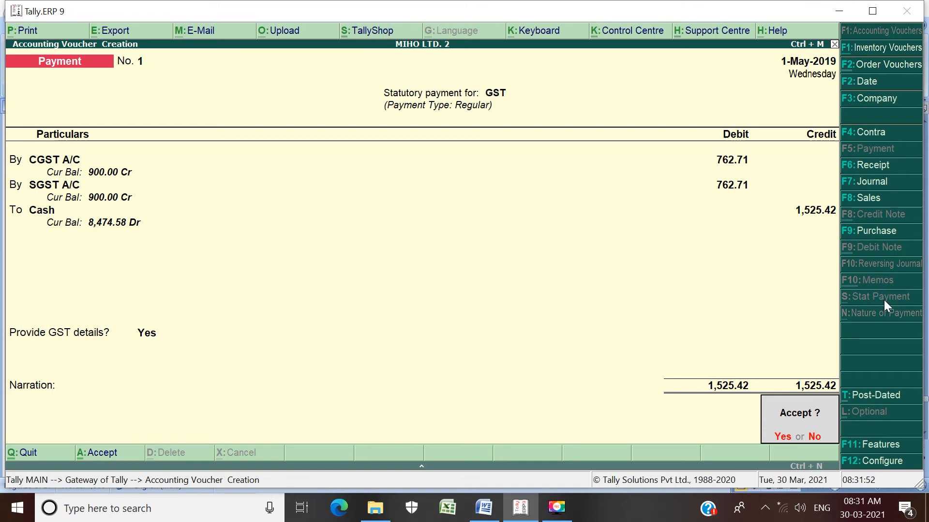
pyautogui.press('Return')
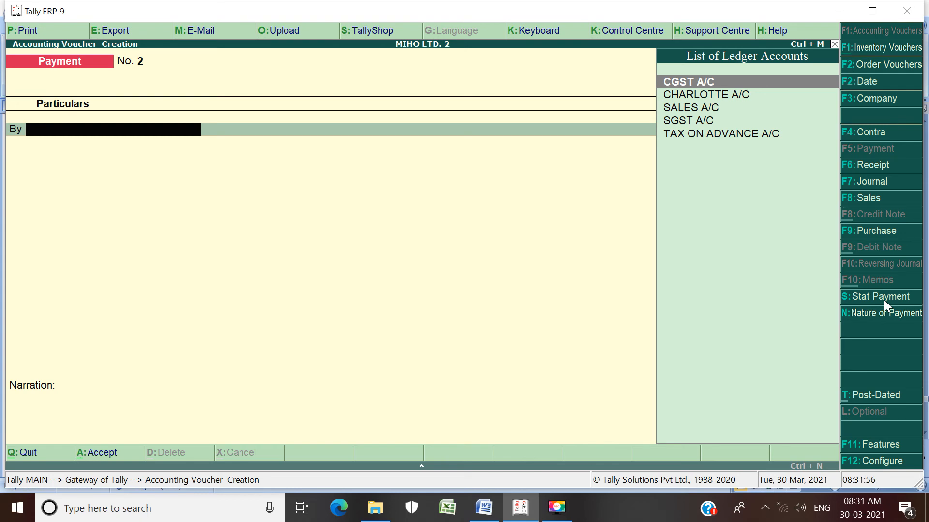
# Step: Switch to the TALLY PRACTICE EXAMPLES document in Word and examine the numbered recording sequence up to item 9
pyautogui.press('F9')
pyautogui.hotkey('alt', 'Tab')
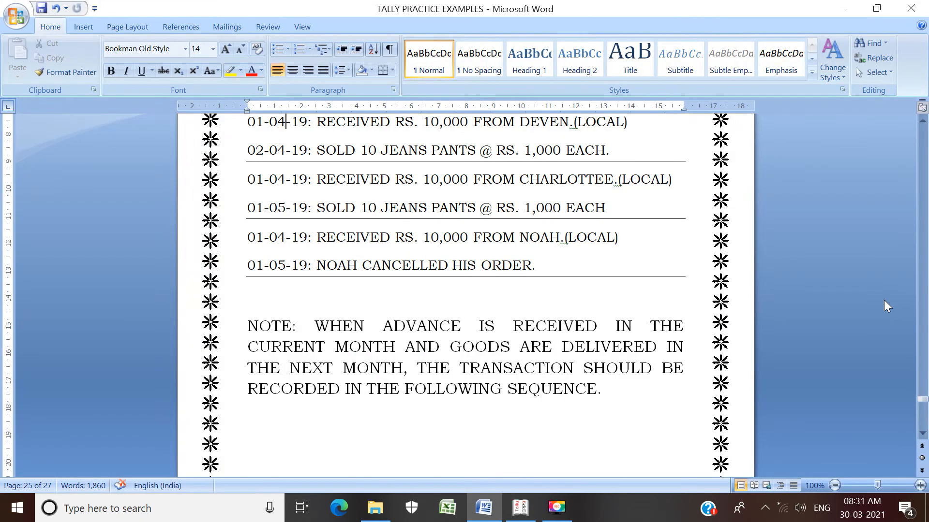
pyautogui.press('Down')
pyautogui.press('Down')
pyautogui.press('Down')
pyautogui.press('Down')
pyautogui.press('Down')
pyautogui.press('Down')
pyautogui.press('Down')
pyautogui.press('Down')
pyautogui.press('Down')
pyautogui.press('Down')
pyautogui.press('Down')
pyautogui.press('Down')
pyautogui.press('Down')
pyautogui.press('Down')
pyautogui.press('Down')
pyautogui.press('Down')
pyautogui.press('Down')
pyautogui.press('Down')
pyautogui.press('Down')
pyautogui.press('Down')
pyautogui.press('Down')
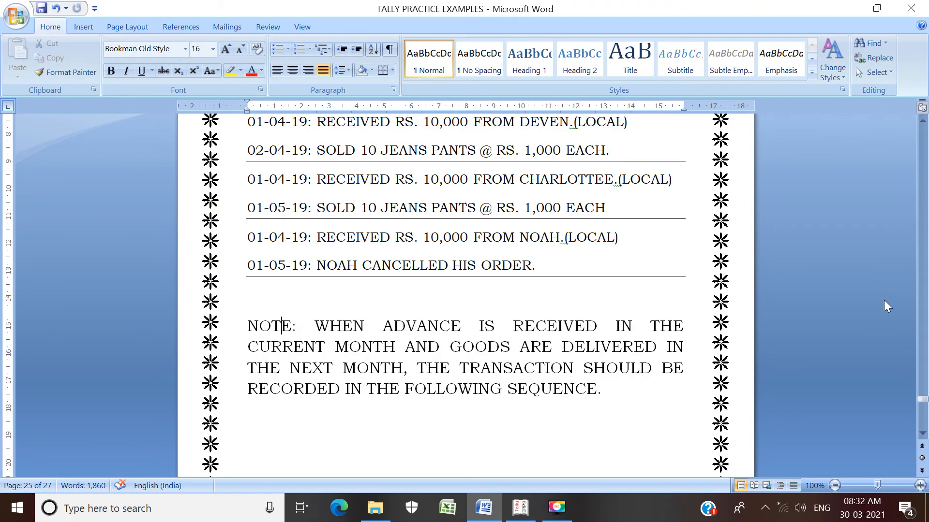
pyautogui.press('Down')
pyautogui.press('Down')
pyautogui.press('Down')
pyautogui.press('Down')
pyautogui.press('Down')
pyautogui.press('Down')
pyautogui.press('Down')
pyautogui.press('Down')
pyautogui.press('Down')
pyautogui.press('Down')
pyautogui.press('Down')
pyautogui.press('Down')
pyautogui.press('Down')
pyautogui.press('Down')
pyautogui.press('Down')
pyautogui.press('Down')
pyautogui.press('Down')
pyautogui.press('Down')
pyautogui.press('Down')
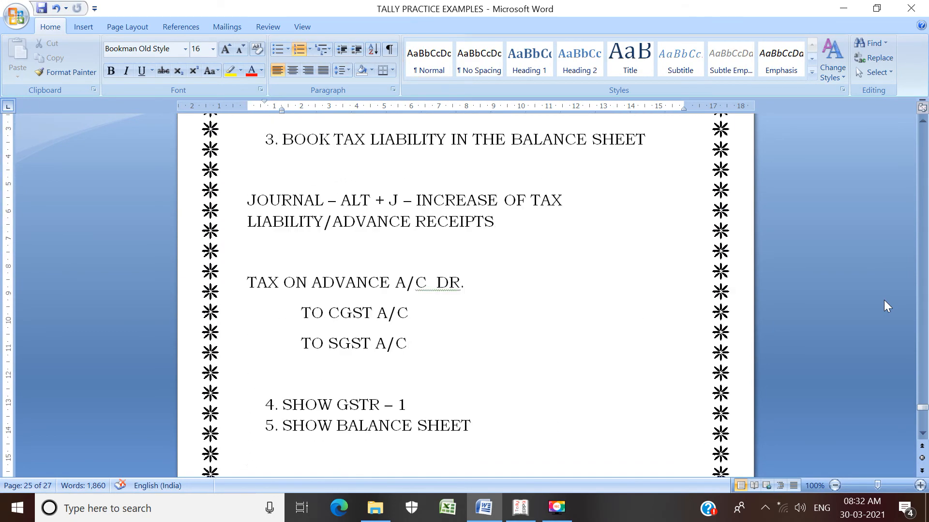
pyautogui.press('Down')
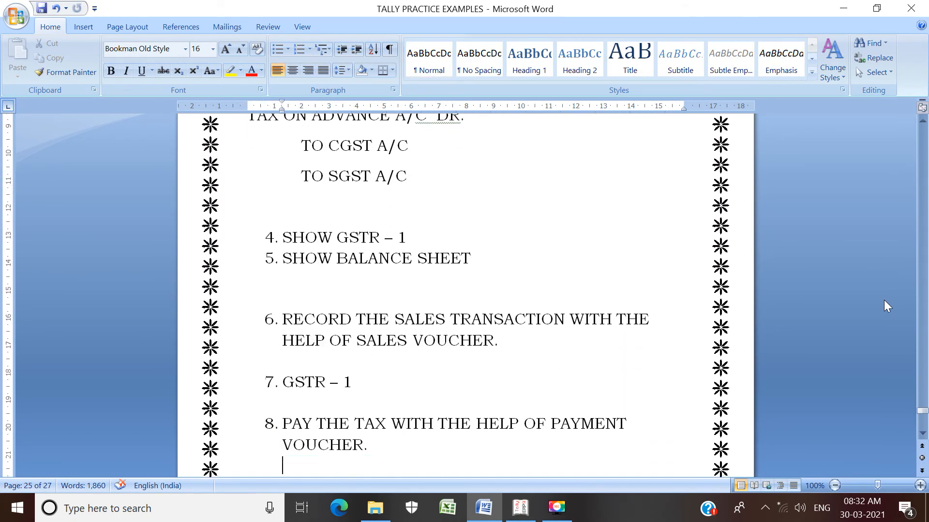
pyautogui.press('Down')
pyautogui.press('Down')
pyautogui.press('Down')
pyautogui.press('Down')
pyautogui.press('Down')
pyautogui.press('Down')
pyautogui.press('Down')
pyautogui.press('Down')
pyautogui.press('Down')
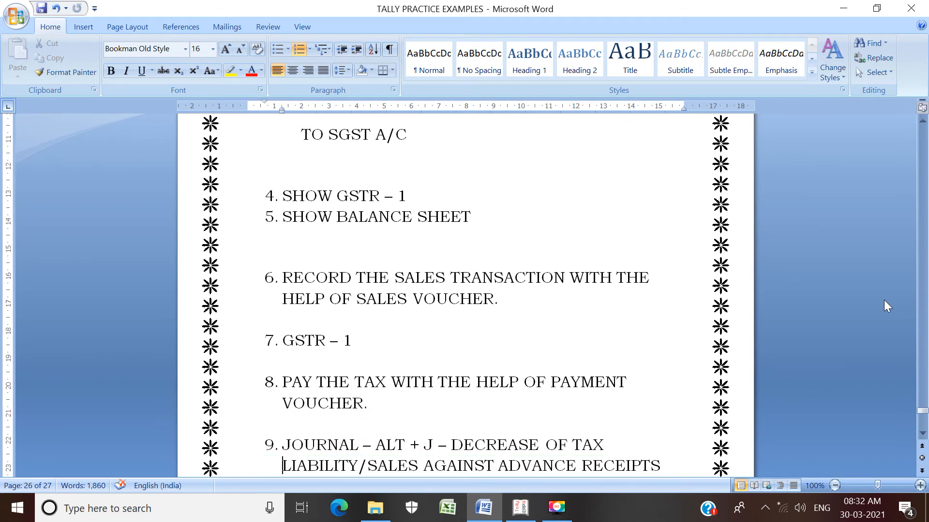
# Step: Move item 9, the decrease of tax liability journal, to the start of the next page in the document
pyautogui.press('Up')
pyautogui.press('Up')
pyautogui.press('Up')
pyautogui.press('Up')
pyautogui.press('Up')
pyautogui.press('Up')
pyautogui.press('Up')
pyautogui.press('Up')
pyautogui.press('Up')
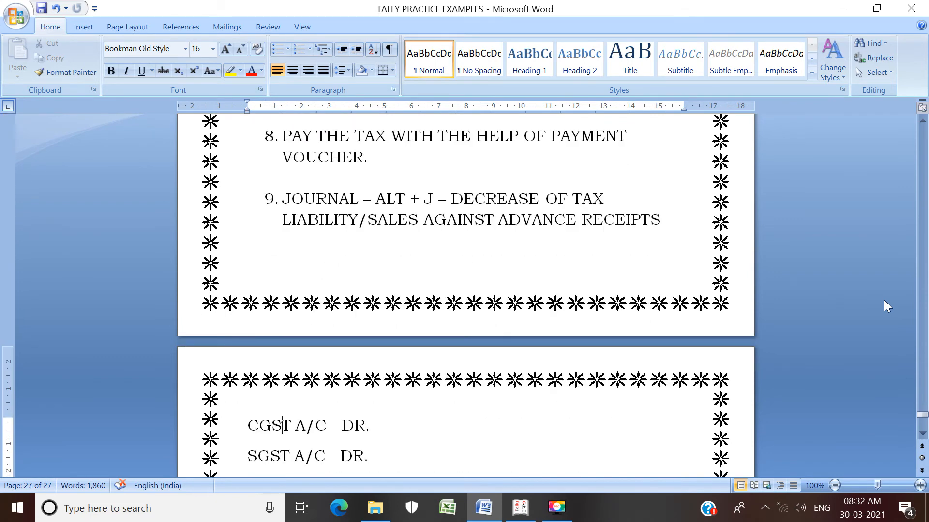
pyautogui.hotkey('ctrl', 'Return')
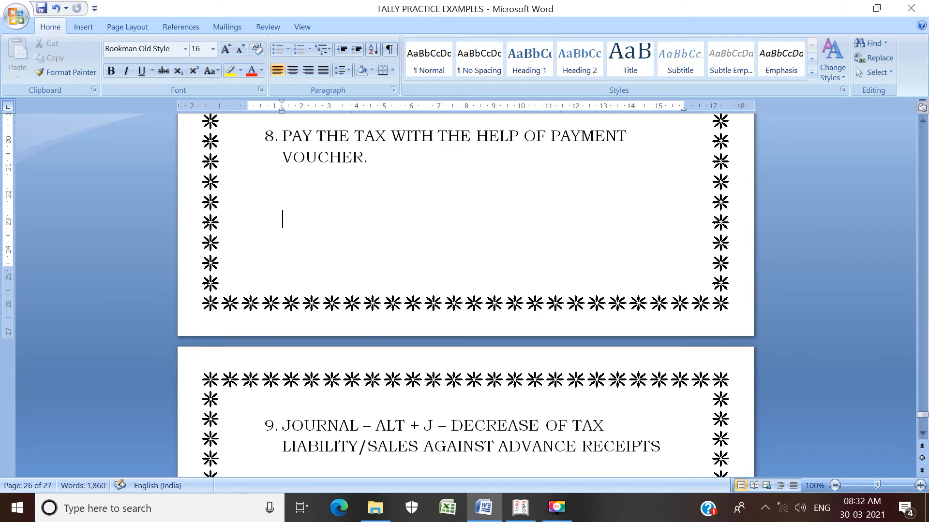
# Step: Examine the journal entry and remaining items below item 9, then switch back to Tally.ERP 9
pyautogui.press('Down')
pyautogui.press('Down')
pyautogui.press('Down')
pyautogui.press('Down')
pyautogui.press('Down')
pyautogui.press('Down')
pyautogui.press('Down')
pyautogui.press('Down')
pyautogui.press('Down')
pyautogui.press('Down')
pyautogui.press('Down')
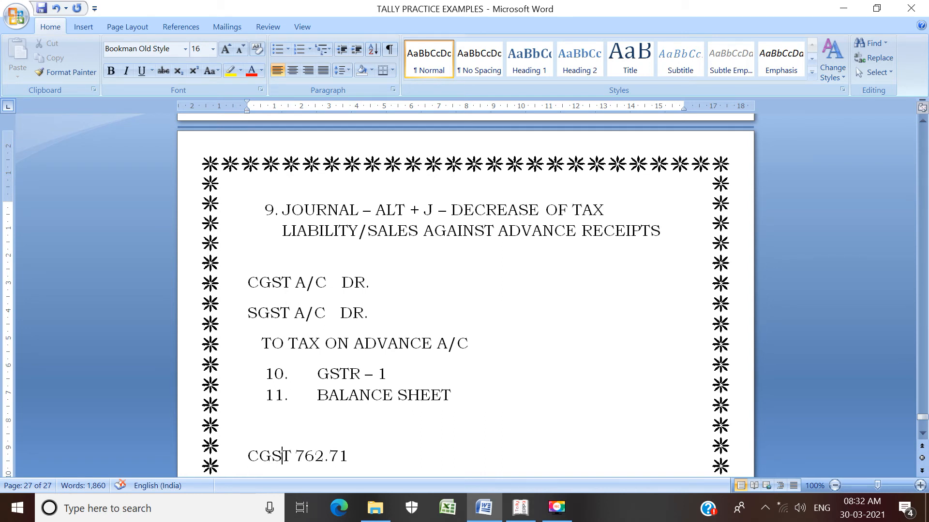
pyautogui.press('alt')
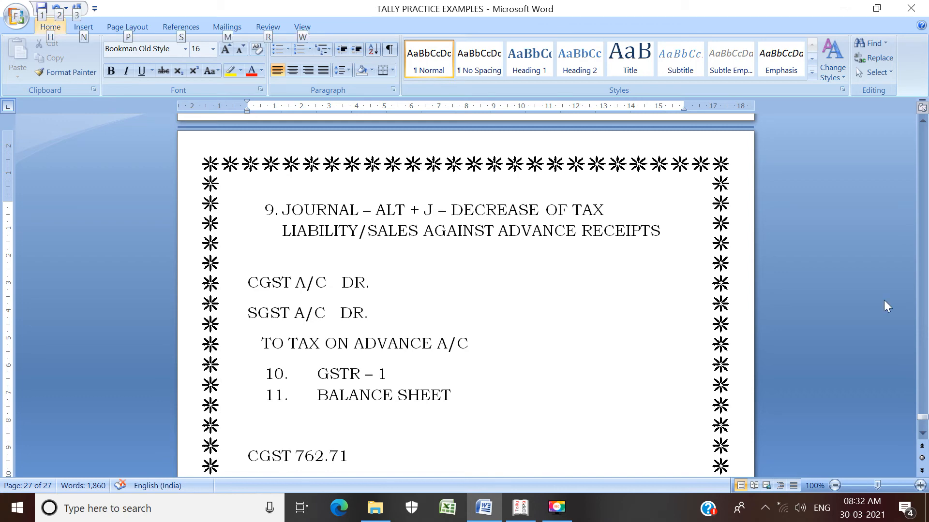
pyautogui.hotkey('alt', 'Tab')
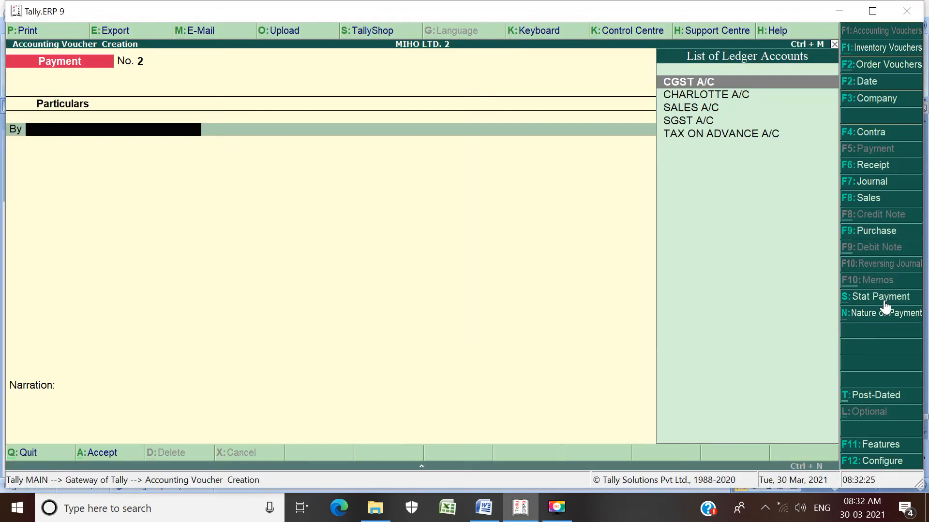
# Step: Start a journal voucher with a GST stat adjustment for Decrease of Tax Liability, with additional details Sales against Advance Receipts
pyautogui.click(874, 185)
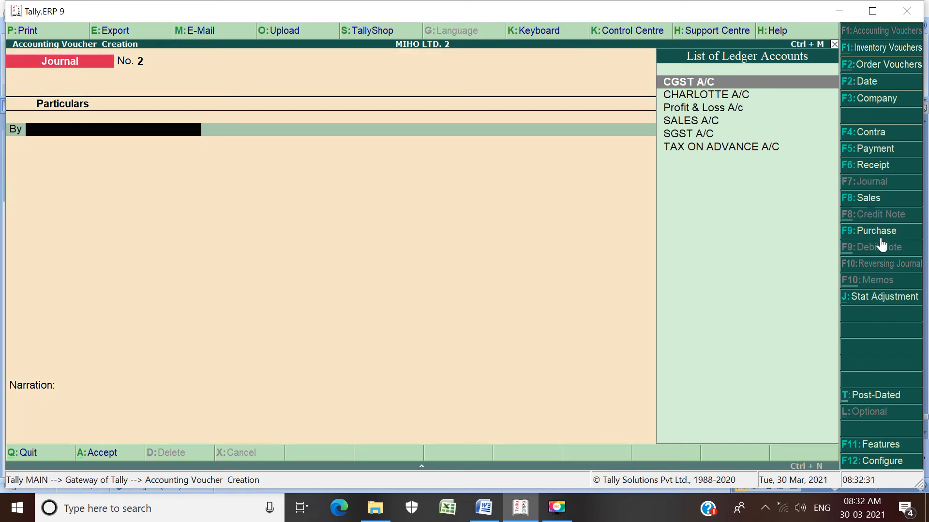
pyautogui.click(884, 304)
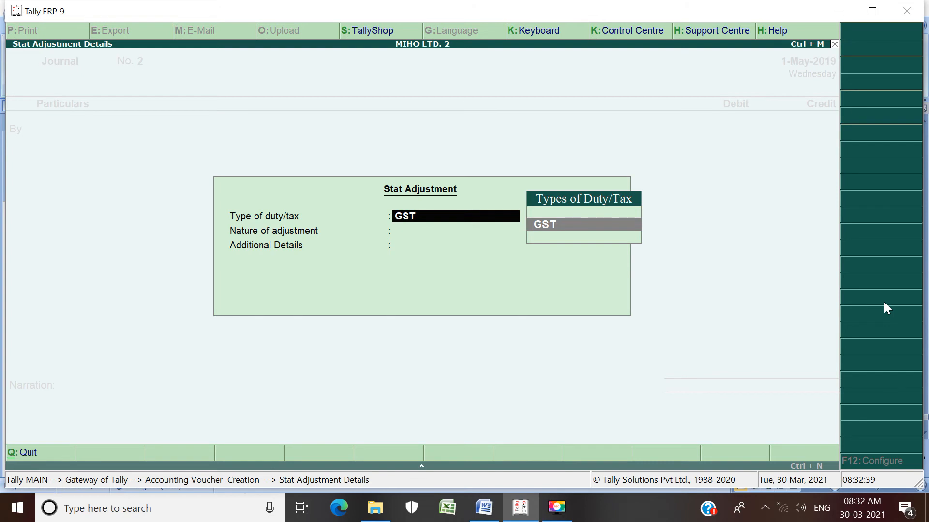
pyautogui.press('Return')
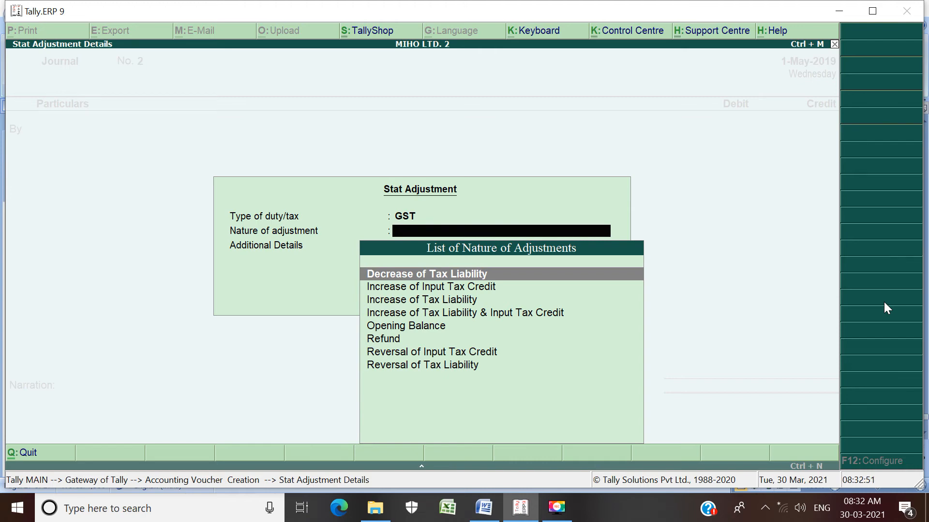
pyautogui.press('Return')
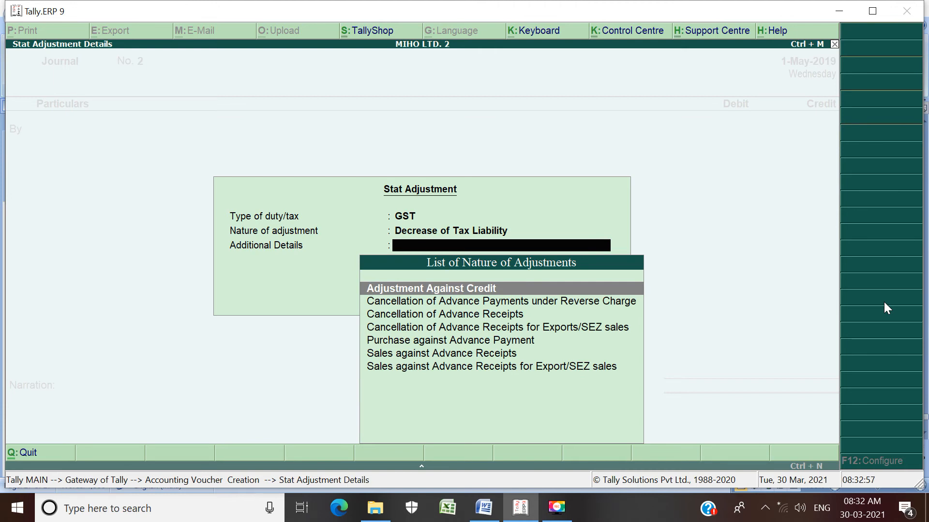
pyautogui.press('Down')
pyautogui.press('Down')
pyautogui.press('Down')
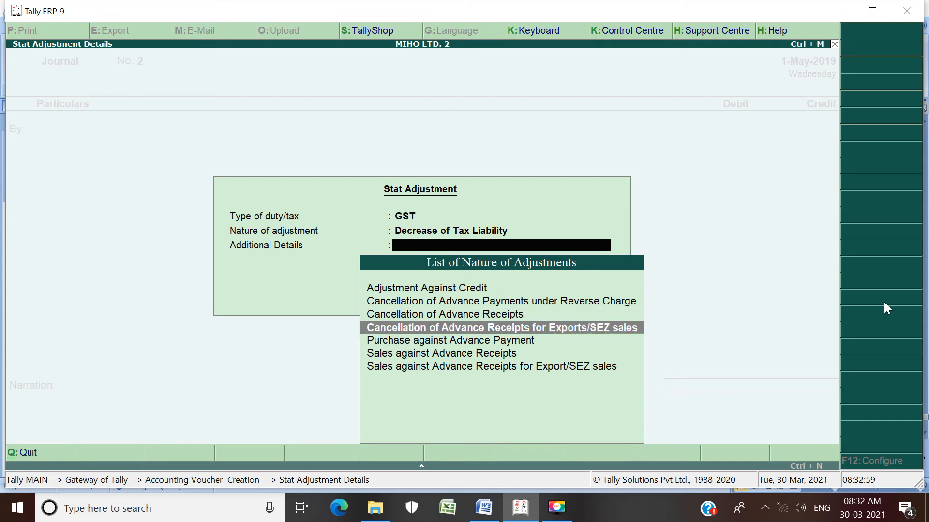
pyautogui.press('Down')
pyautogui.press('Down')
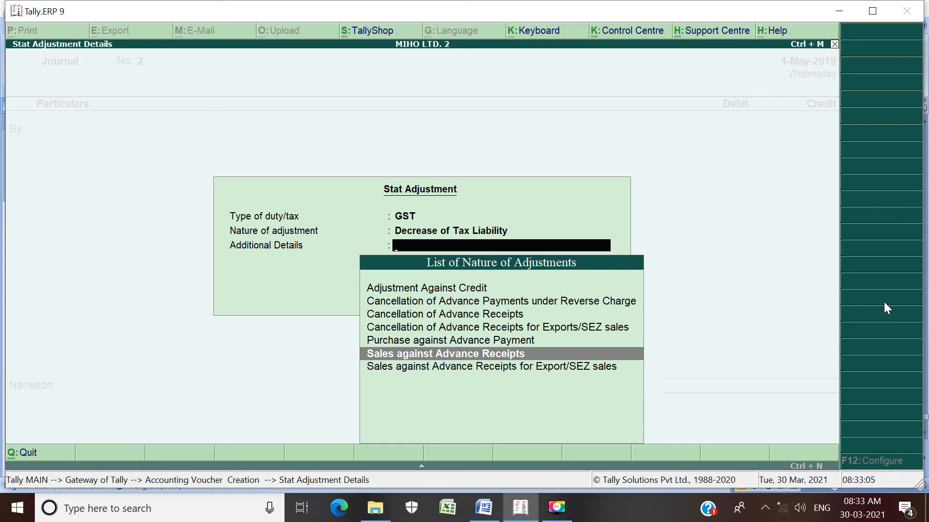
pyautogui.press('Return')
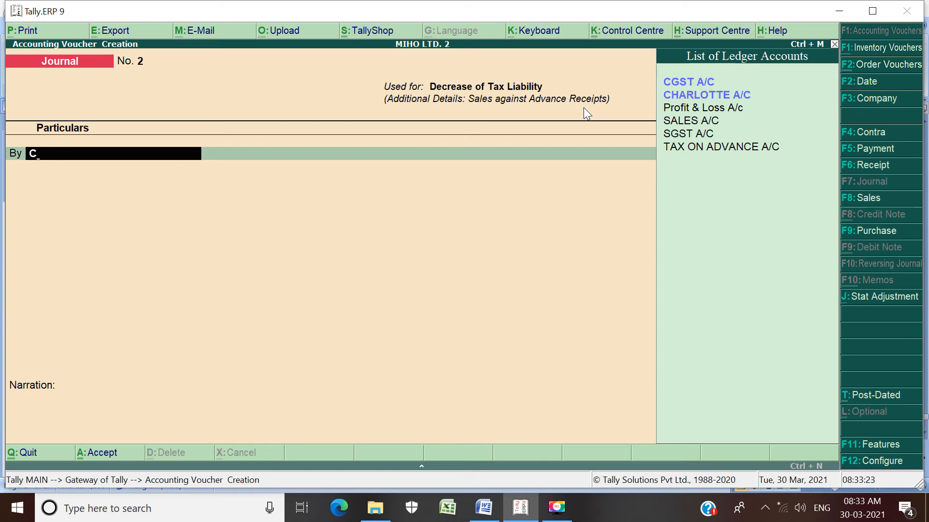
# Step: Debit CGST A/C with 762.71, giving a 9% rate and a taxable value of 10,000
pyautogui.press('Return')
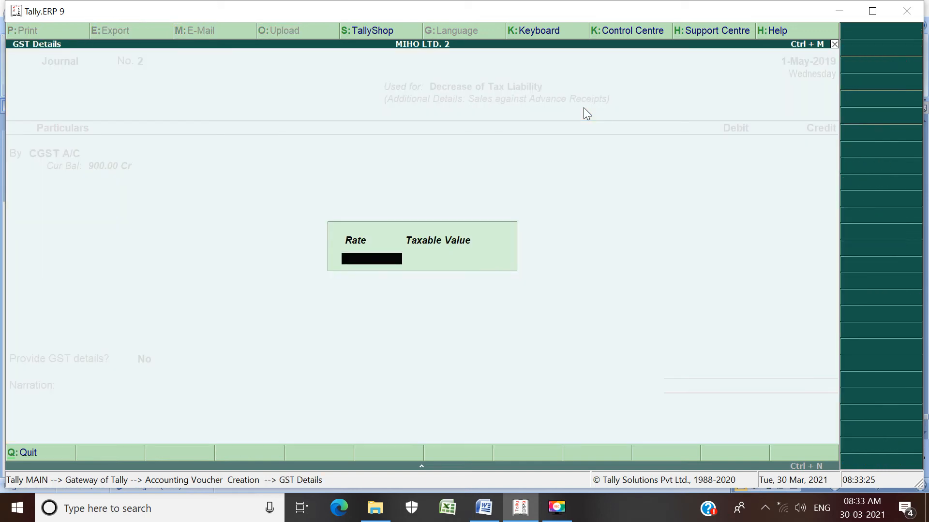
pyautogui.write('9')
pyautogui.press('Return')
pyautogui.write('1')
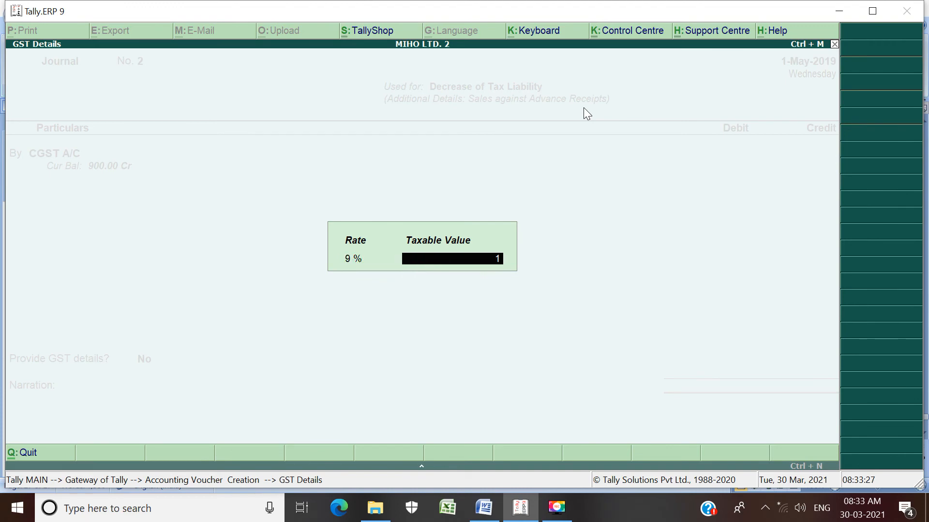
pyautogui.write('0000')
pyautogui.press('Return')
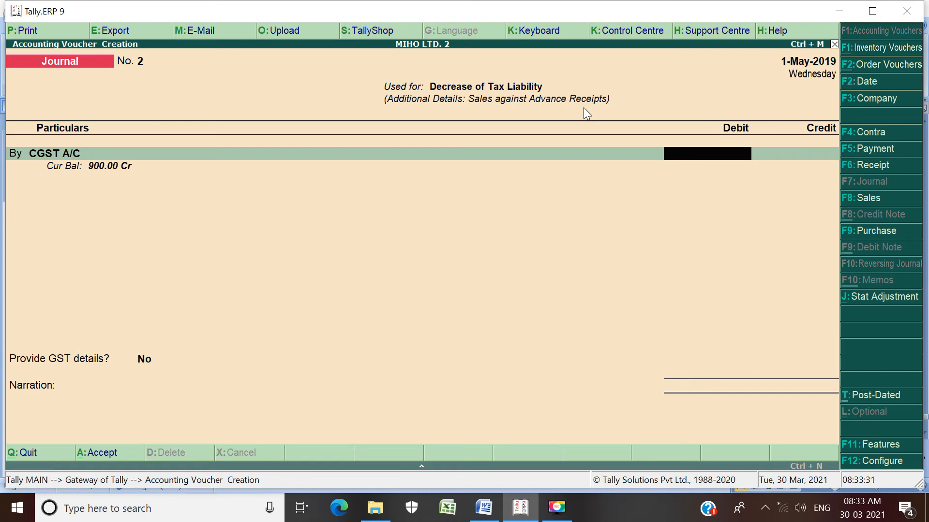
pyautogui.write('762.71')
pyautogui.press('Return')
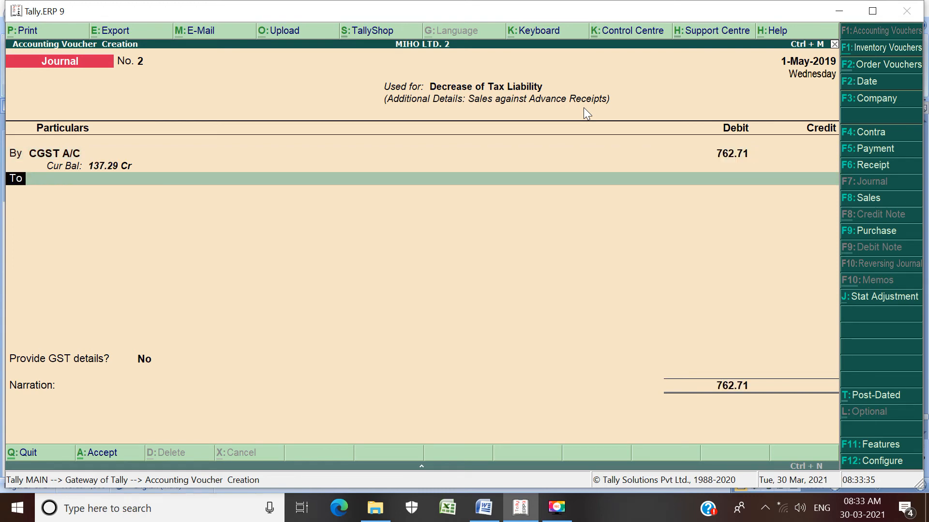
# Step: Add a second debit line for SGST A/C of 762.71, keeping the 9% rate and taxable value of 10,000
pyautogui.write('B')
pyautogui.press('Return')
pyautogui.write('S')
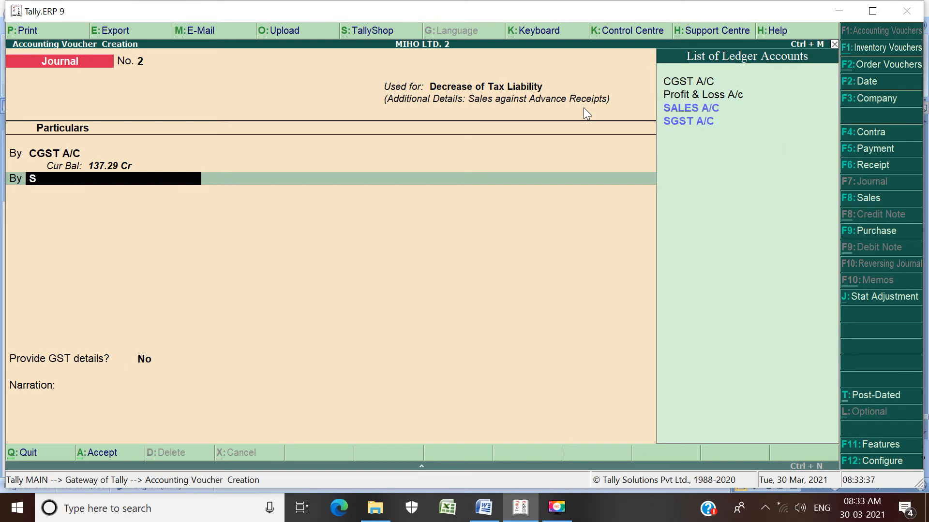
pyautogui.press('Down')
pyautogui.press('Return')
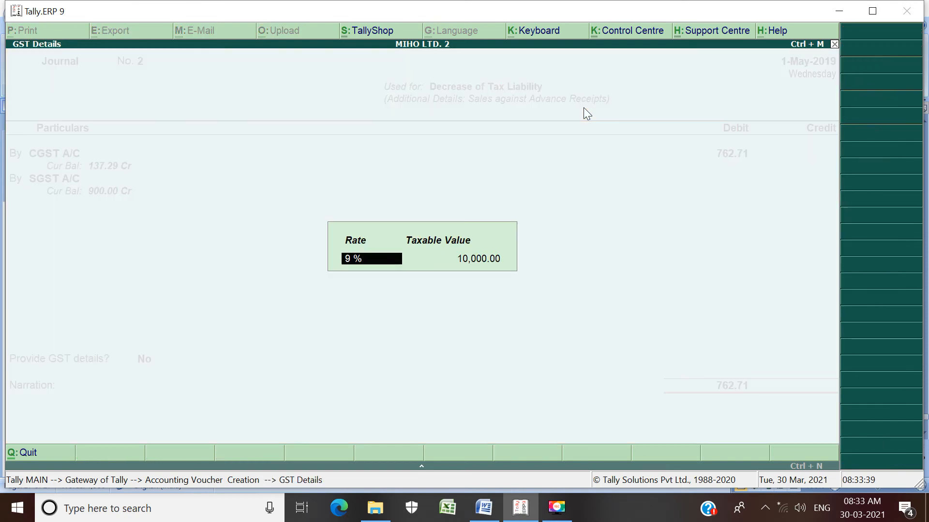
pyautogui.press('Return')
pyautogui.press('Return')
pyautogui.write('7')
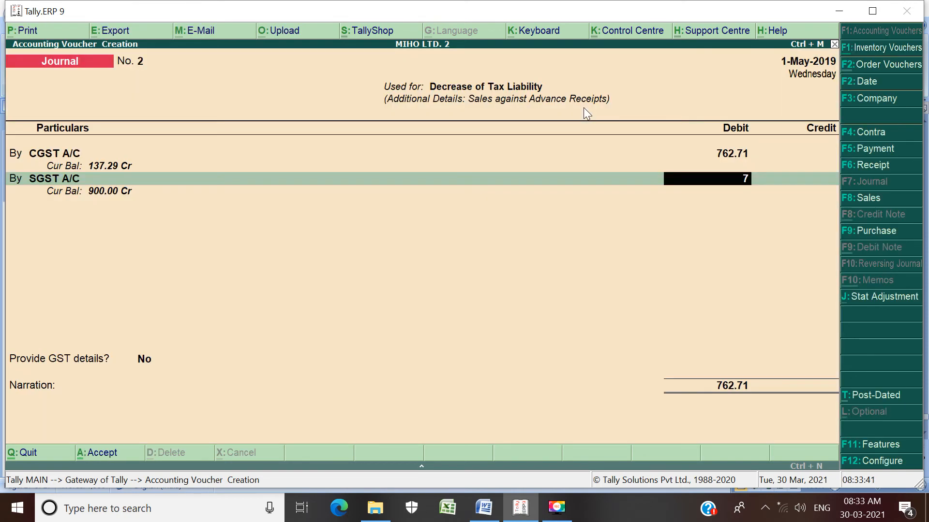
pyautogui.write('62.71')
pyautogui.press('Return')
pyautogui.press('Return')
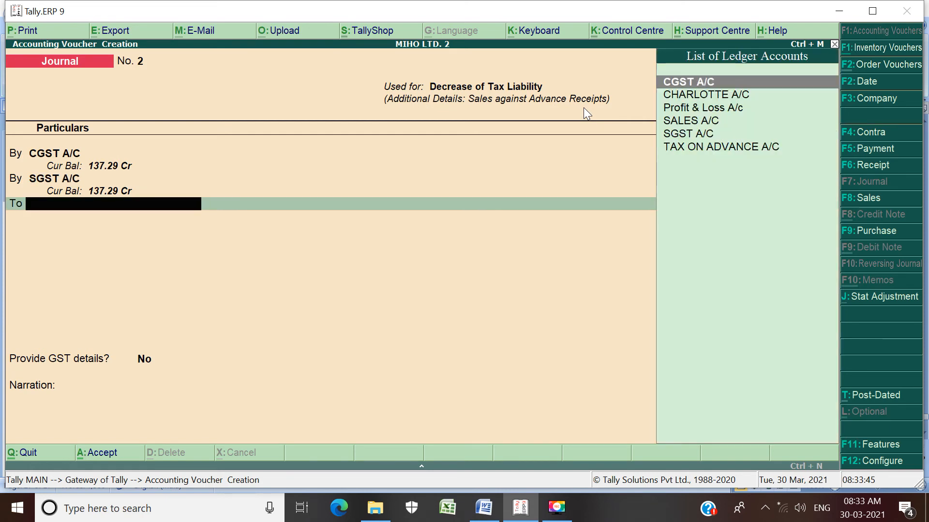
# Step: Credit TAX ON ADVANCE A/C with 1,525.42 in the journal voucher
pyautogui.press('Down')
pyautogui.press('Down')
pyautogui.press('Down')
pyautogui.press('Down')
pyautogui.press('Down')
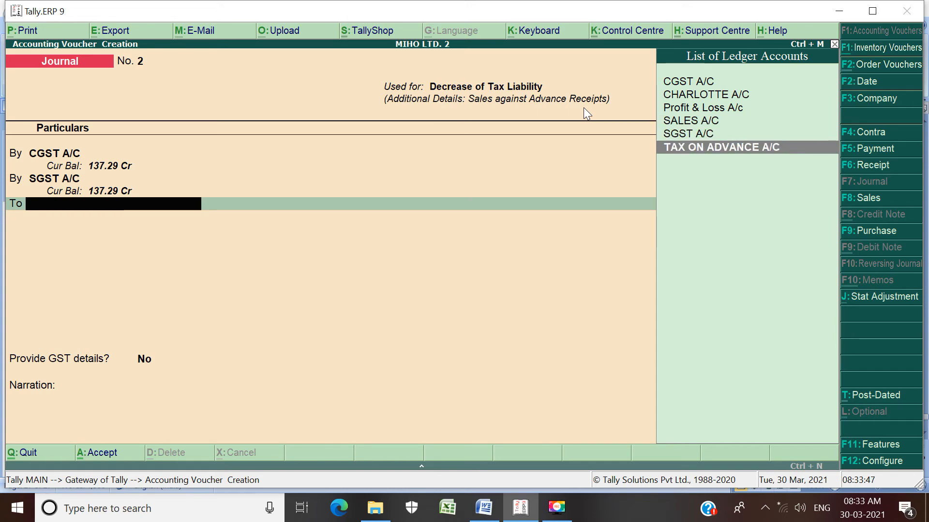
pyautogui.press('Return')
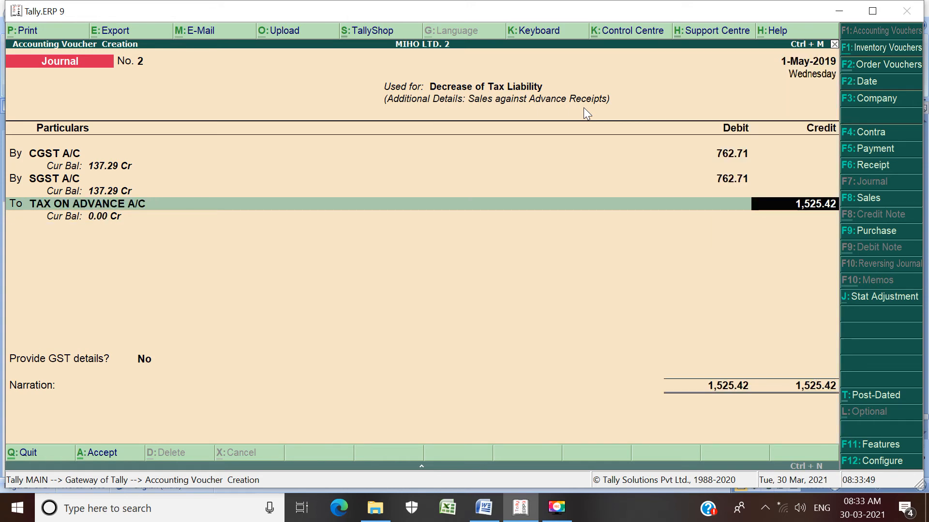
pyautogui.press('Return')
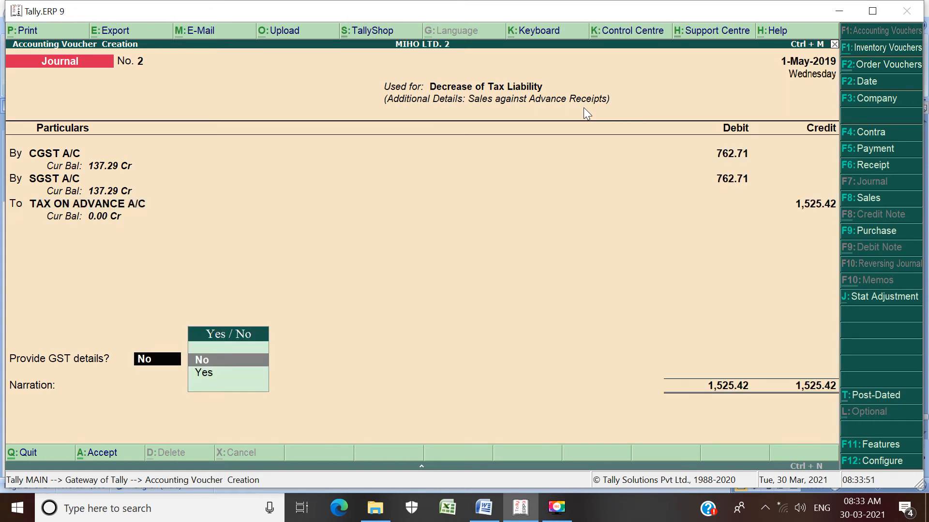
# Step: Choose to provide GST details and enter advance receipt number 1 with receipt date 1-Apr-2019
pyautogui.press('Down')
pyautogui.press('Return')
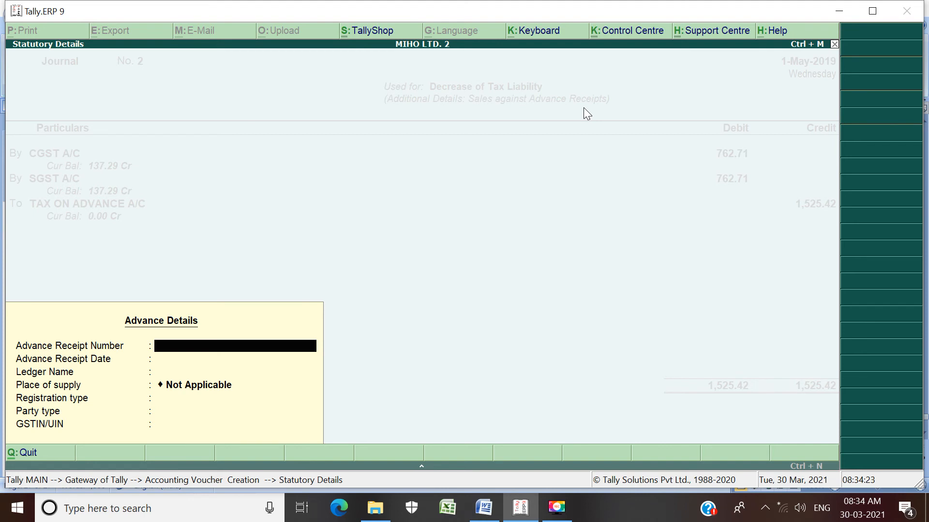
pyautogui.write('1')
pyautogui.press('Return')
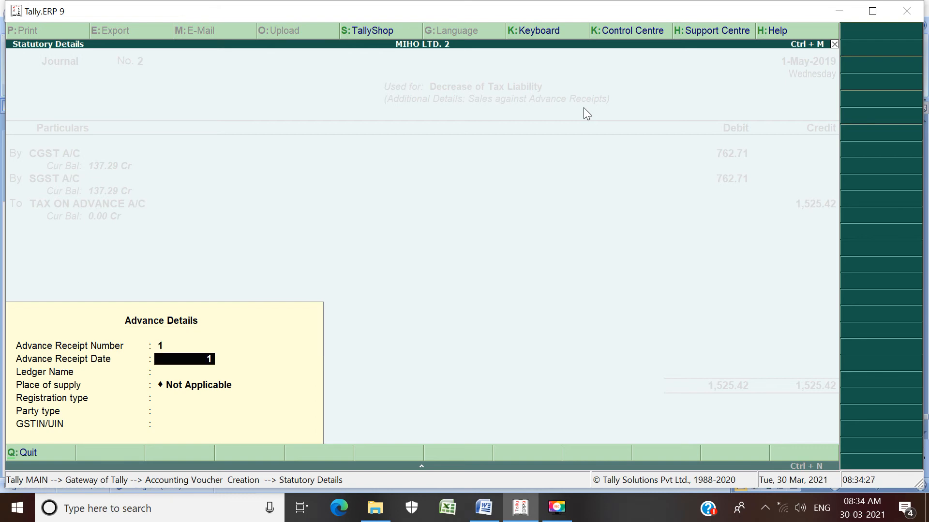
pyautogui.write('1-4-19')
pyautogui.press('Return')
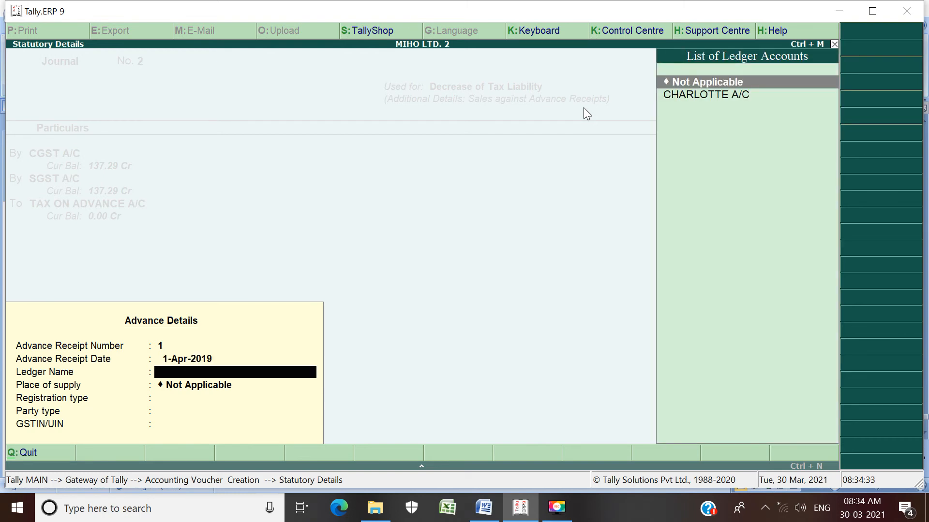
# Step: Select the customer's ledger in the advance details, accept Gujarat, Regular and the filled-in GSTIN, and save the journal with no narration
pyautogui.press('Down')
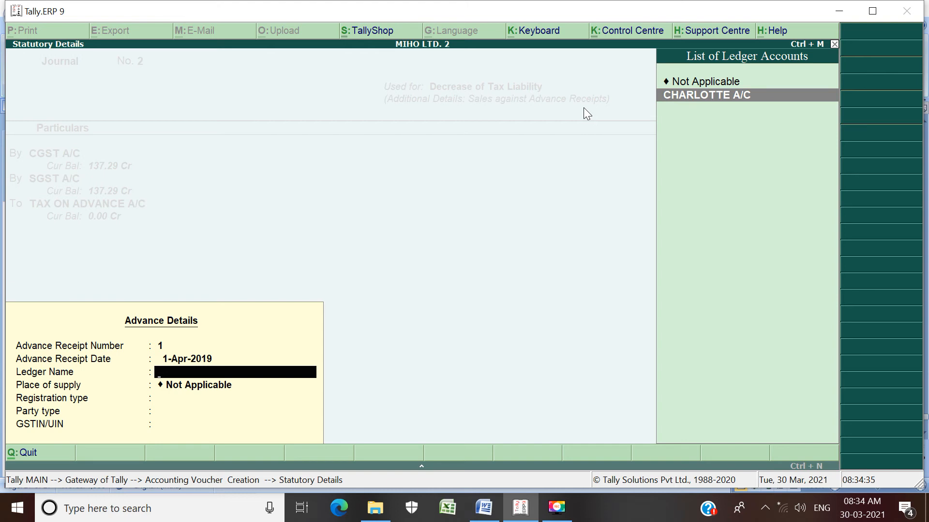
pyautogui.press('Return')
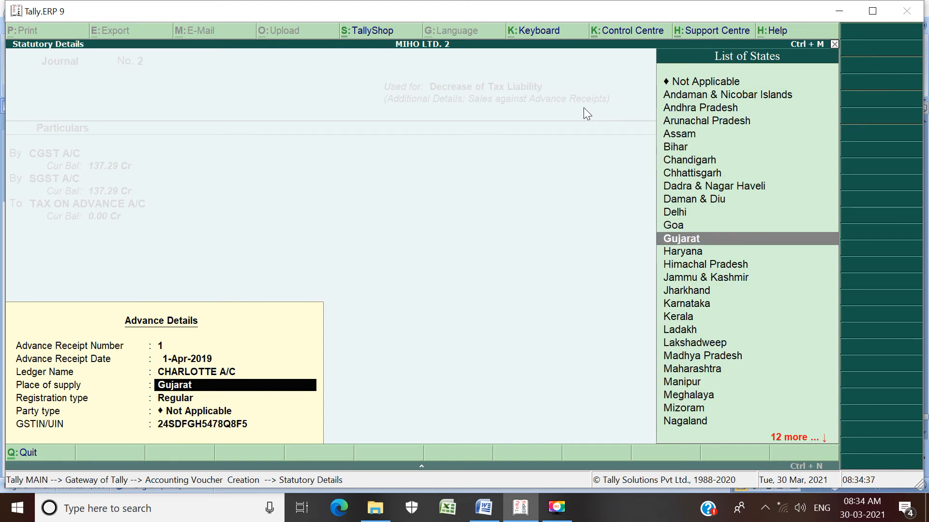
pyautogui.press('Return')
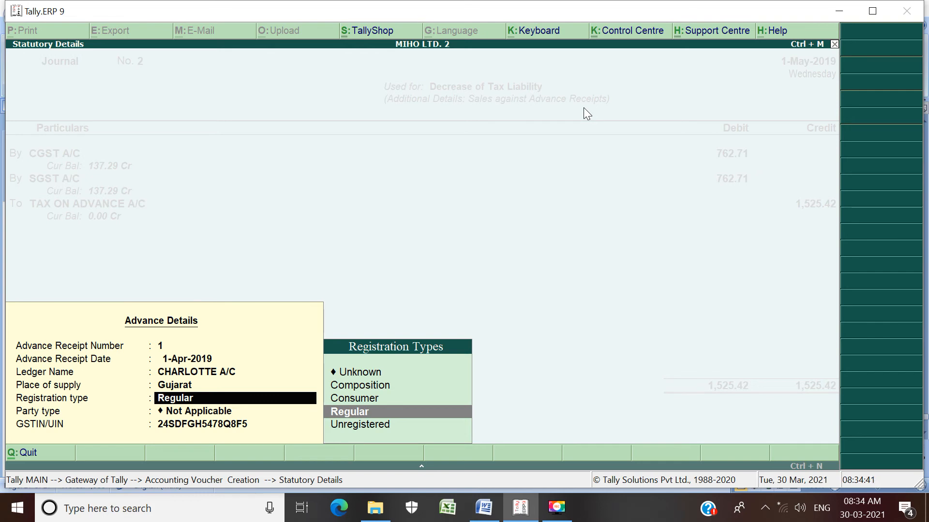
pyautogui.press('Return')
pyautogui.press('Return')
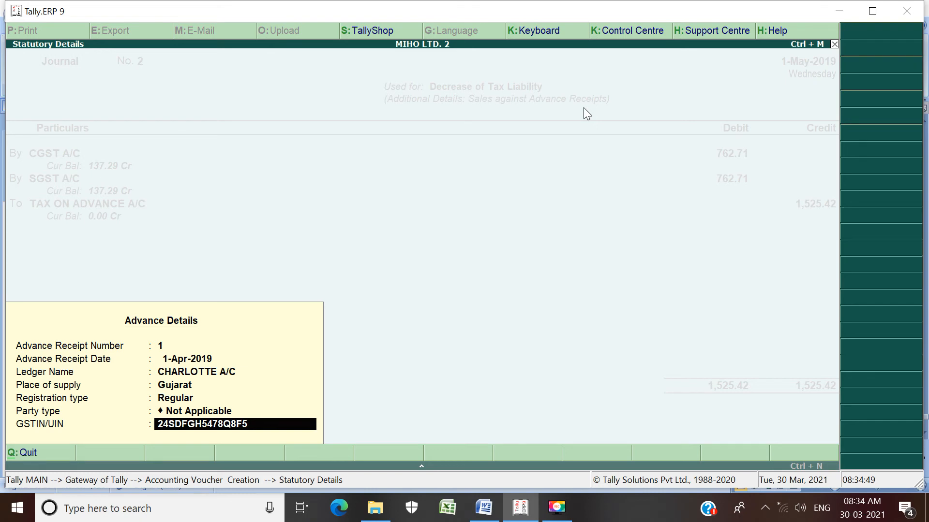
pyautogui.press('Return')
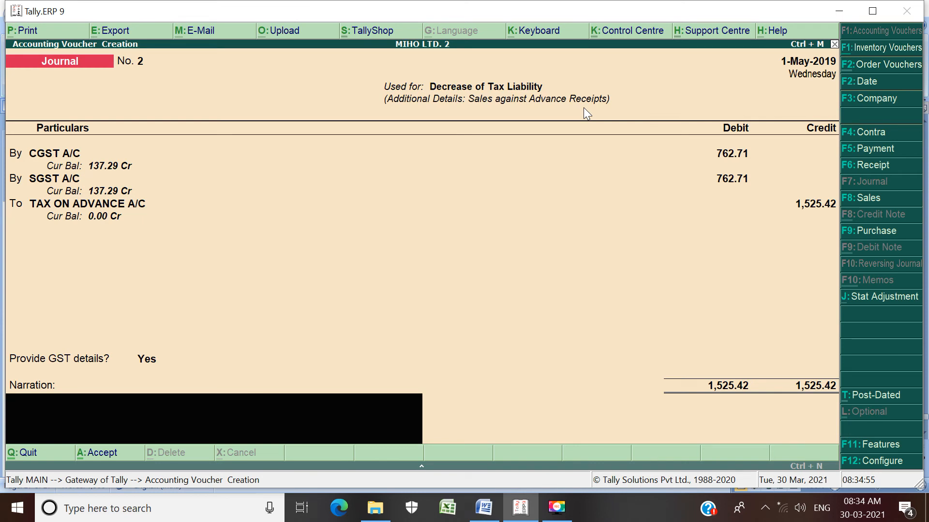
pyautogui.press('Return')
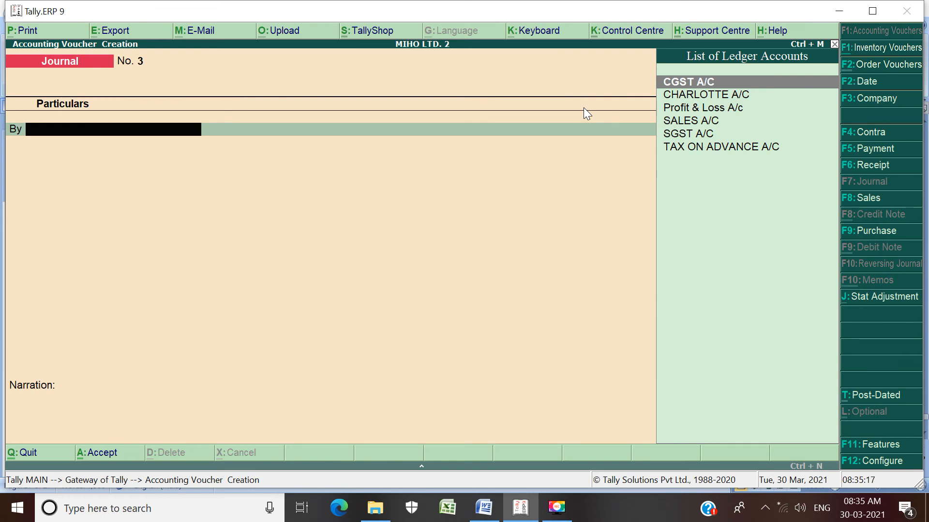
# Step: Leave voucher entry, open the balance sheet in detailed form and examine the Duties & Taxes line
pyautogui.press('Escape')
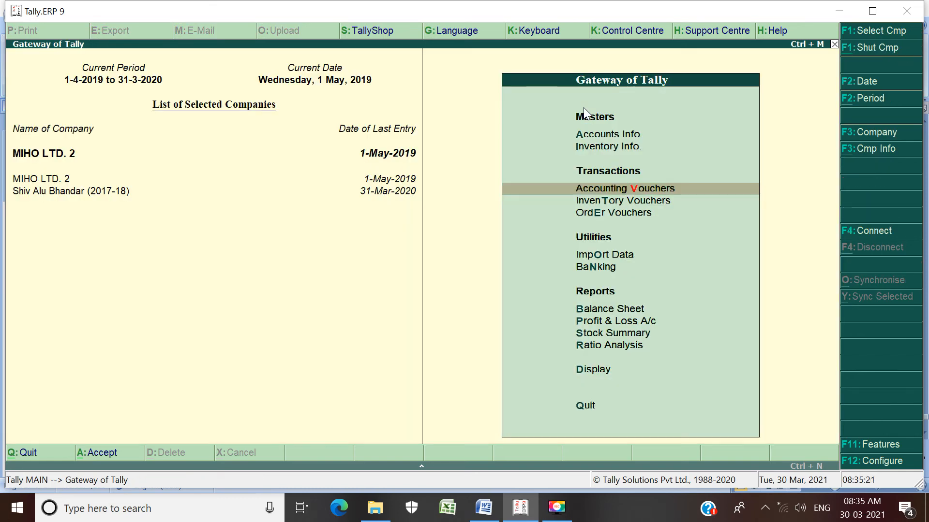
pyautogui.press('b')
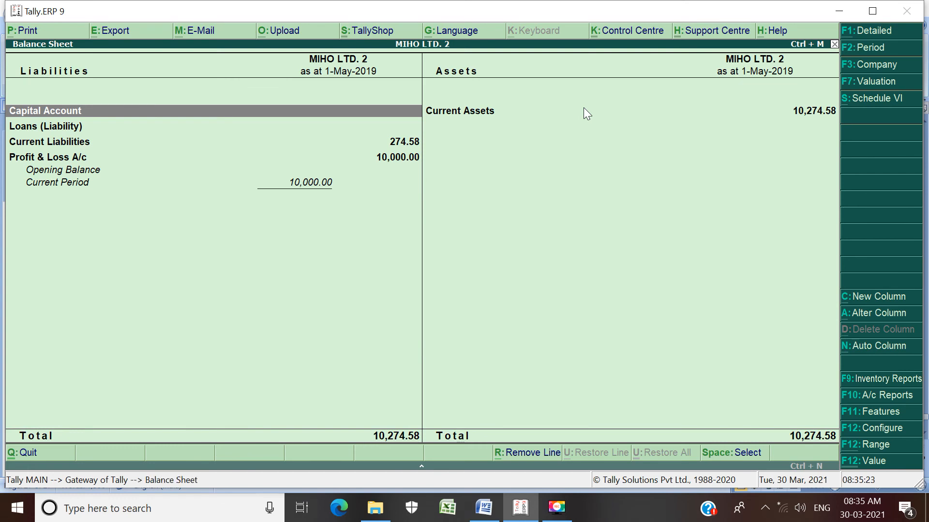
pyautogui.click(868, 37)
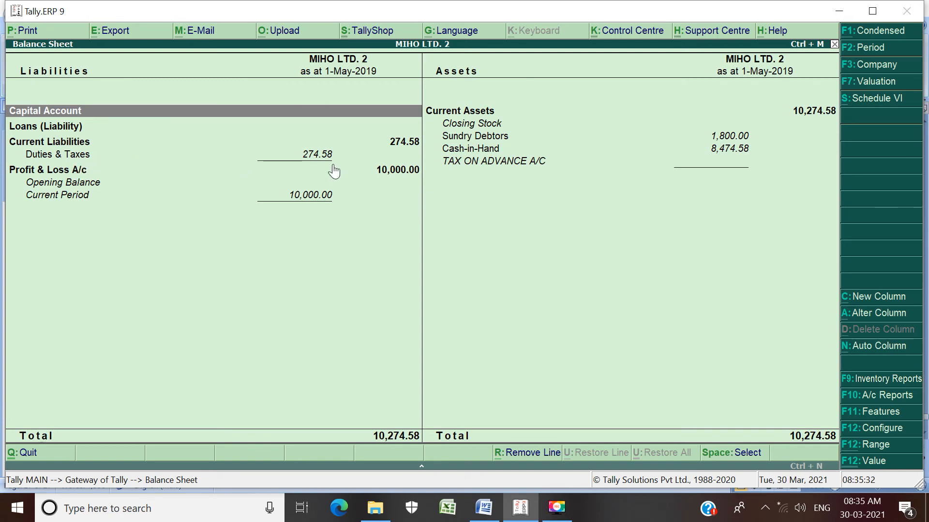
pyautogui.press('Down')
pyautogui.press('Down')
pyautogui.press('Down')
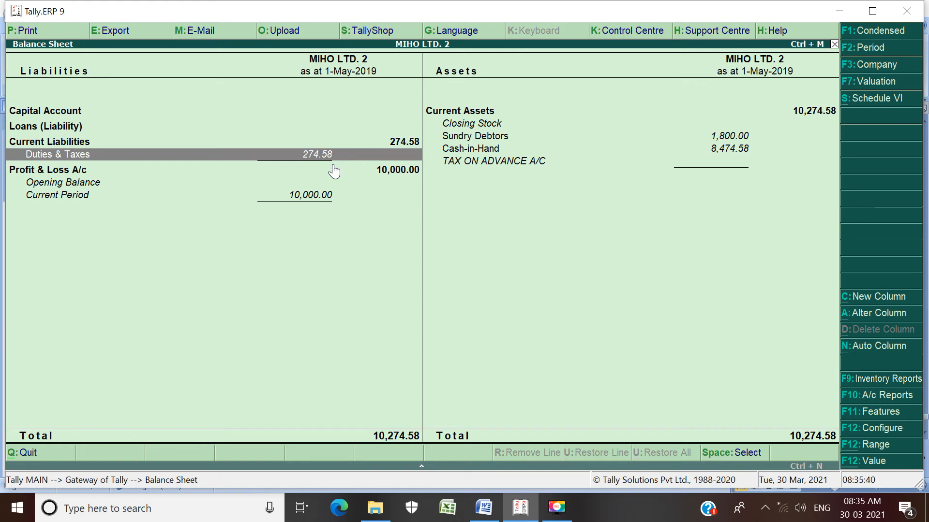
# Step: Switch to the TALLY PRACTICE EXAMPLES document in Word and add the line "GST ON ADVANCE RECEIPTS = 1525.42" below the SGST amount
pyautogui.hotkey('alt', 'Tab')
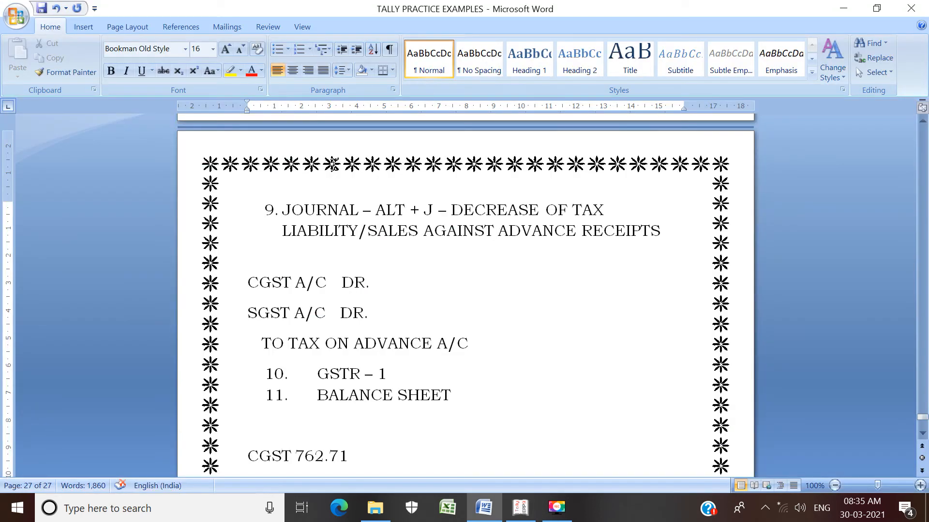
pyautogui.press('Down')
pyautogui.press('Down')
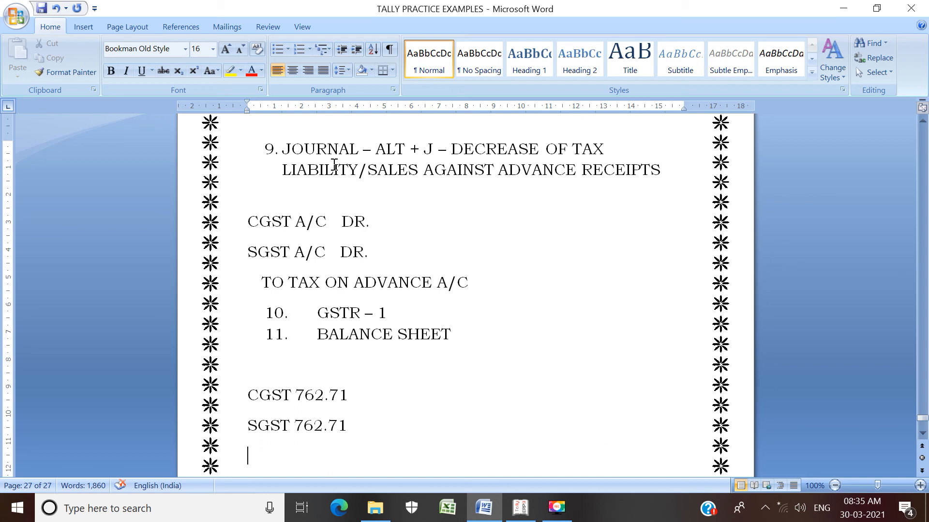
pyautogui.write('GST ON AD')
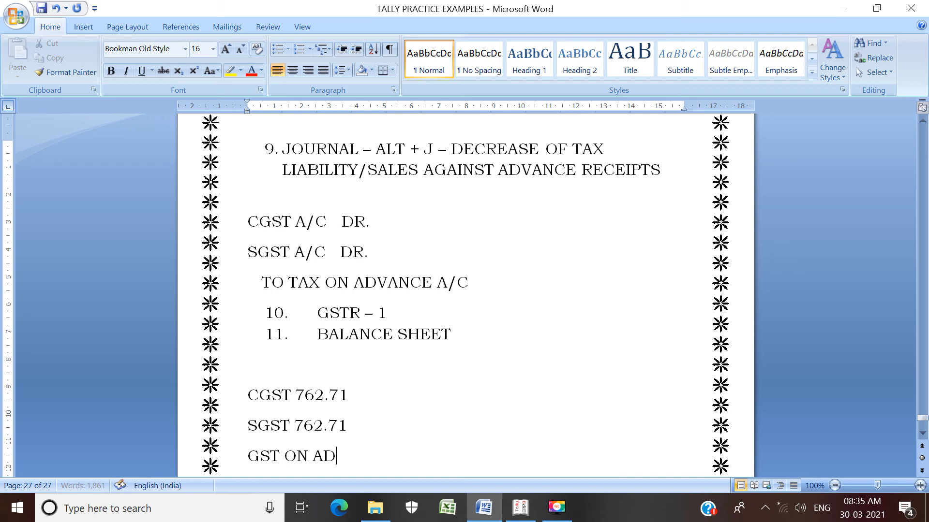
pyautogui.write('VANCE RECEIPTS =')
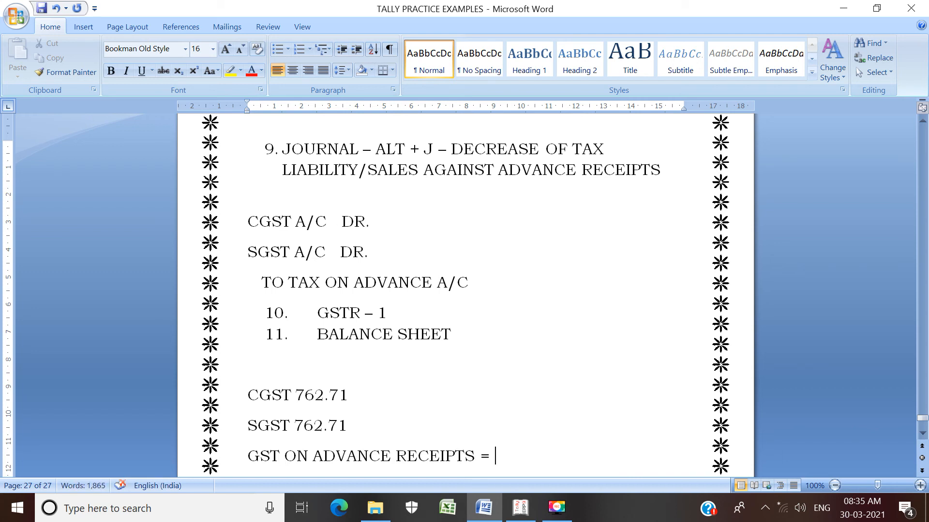
pyautogui.write(' 154')
pyautogui.press('BackSpace')
pyautogui.write('25.42')
pyautogui.press('Return')
# Step: Add the line "GST ON SALES 900+900 = 1800" below the advance receipts line
pyautogui.write('G')
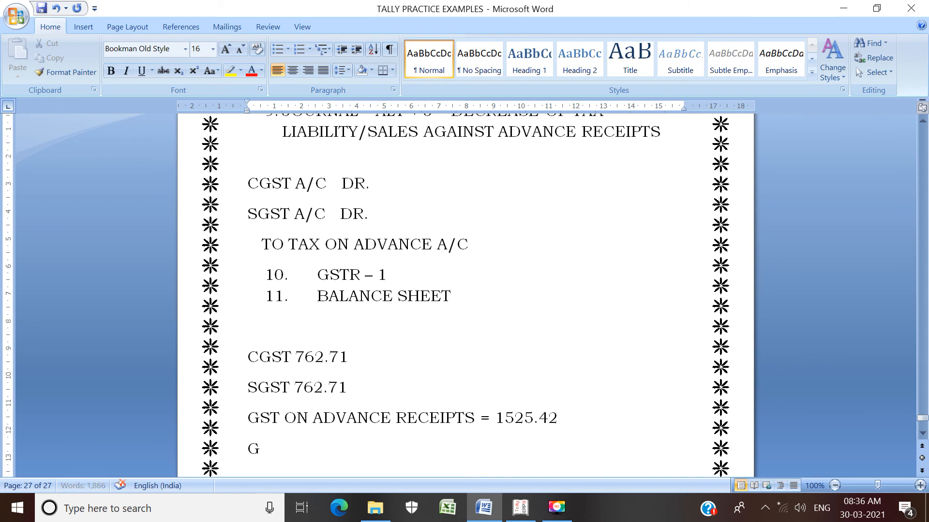
pyautogui.write('ST ON SALES')
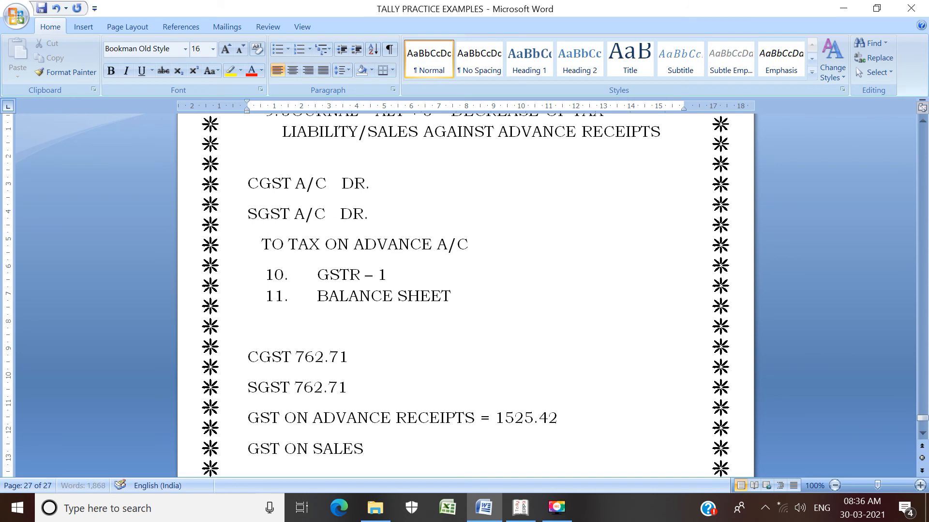
pyautogui.write(' 900+900')
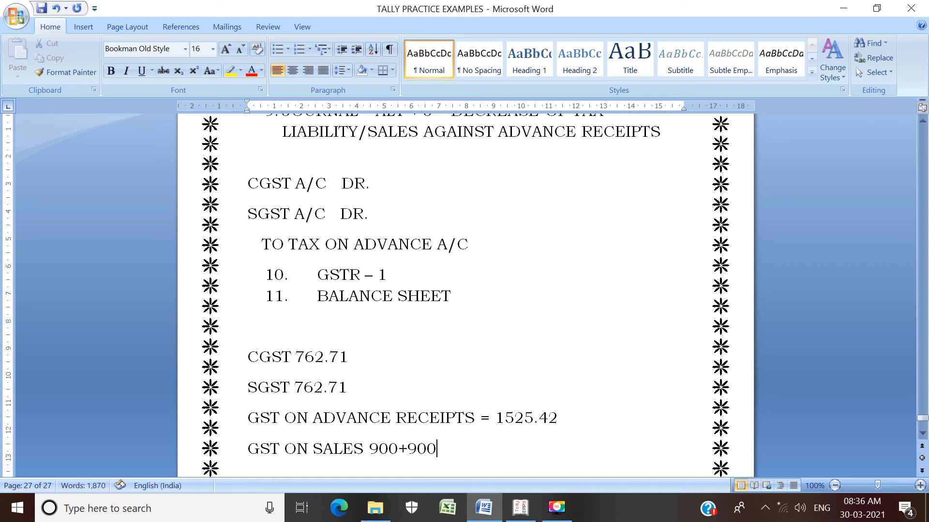
pyautogui.write(' = 1800')
pyautogui.press('Return')
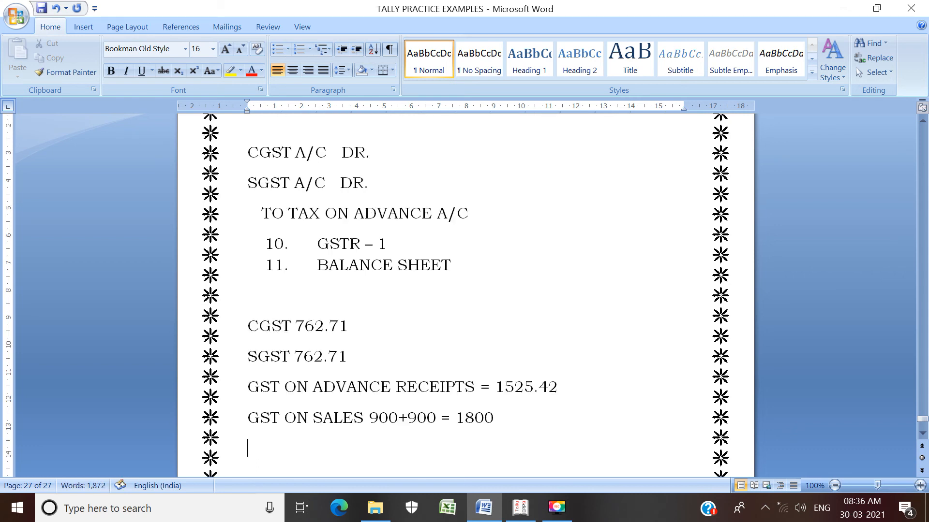
# Step: Write the net tax calculation "1800-1525.42=274.58" on the line below the GST on sales
pyautogui.write('1800-')
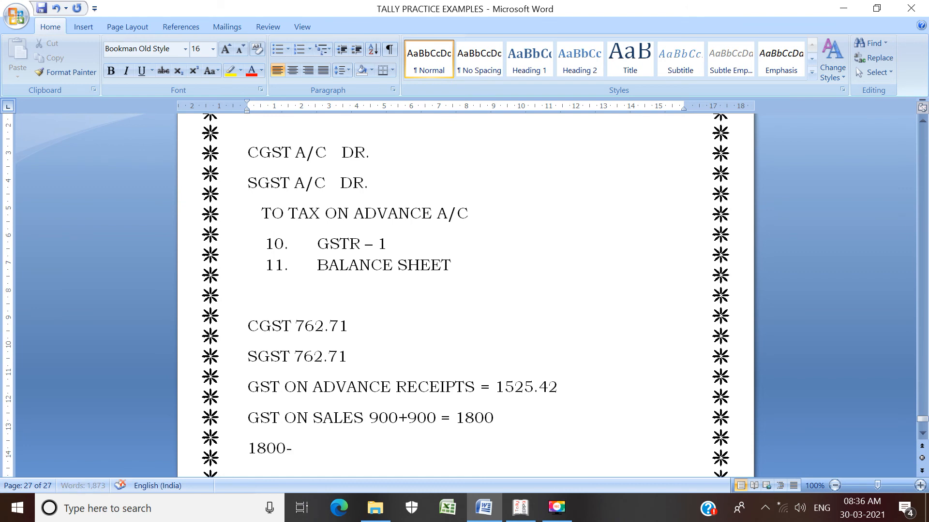
pyautogui.write('1525.42')
pyautogui.write('=')
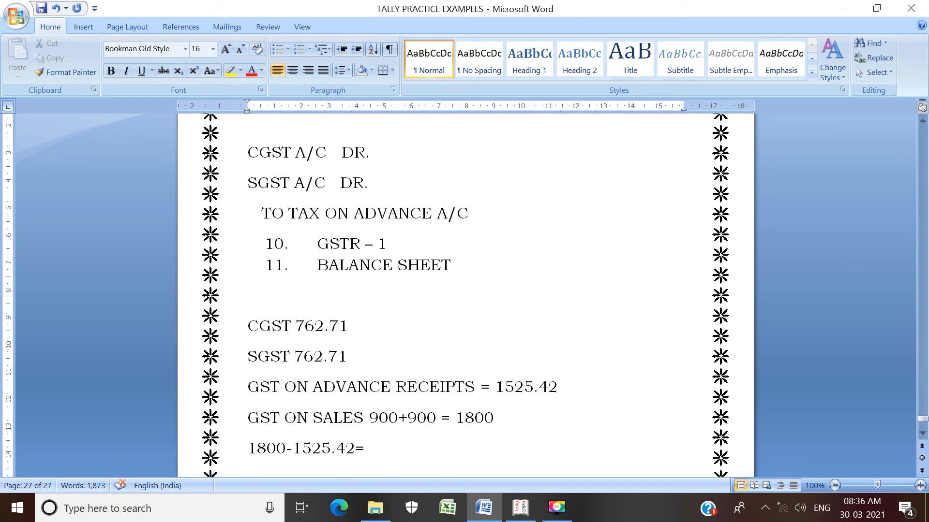
pyautogui.write('274.58')
# Step: Switch to Tally.ERP 9 and compare the balance sheet's Duties & Taxes line with the calculated net tax
pyautogui.hotkey('alt', 'Tab')
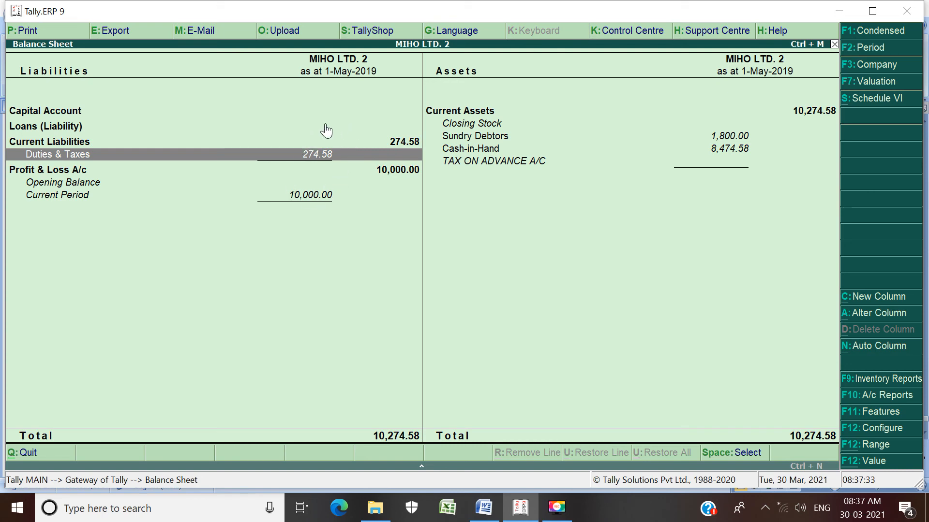
pyautogui.hotkey('alt', 's')
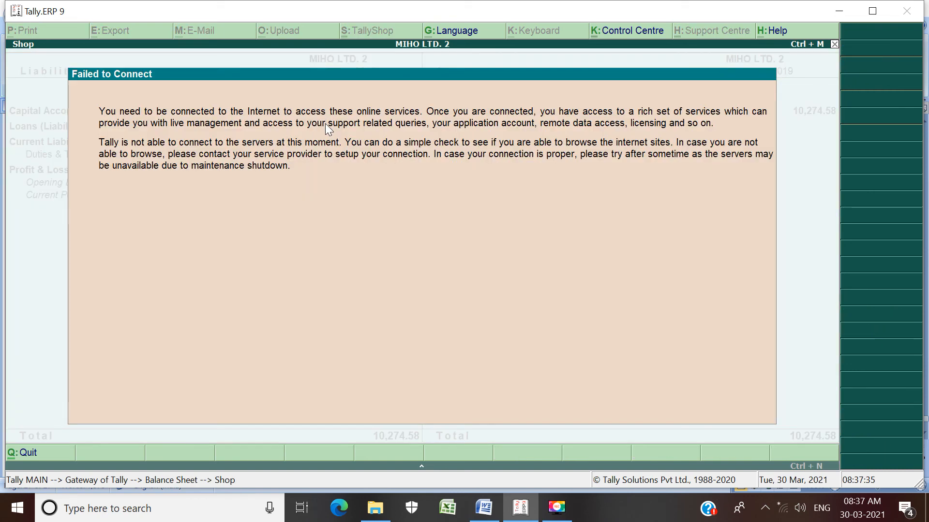
pyautogui.press('Escape')
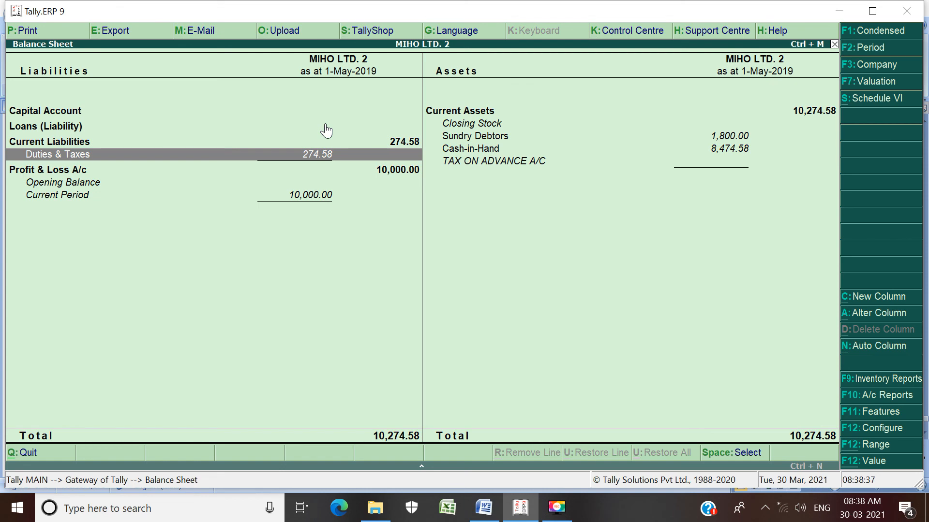
# Step: Return to the Word document, go back to the ADVANCE RECEIPTS FROM CUSTOMERS exercise and highlight the third transaction pair with the cancelled order
pyautogui.hotkey('alt', 'Tab')
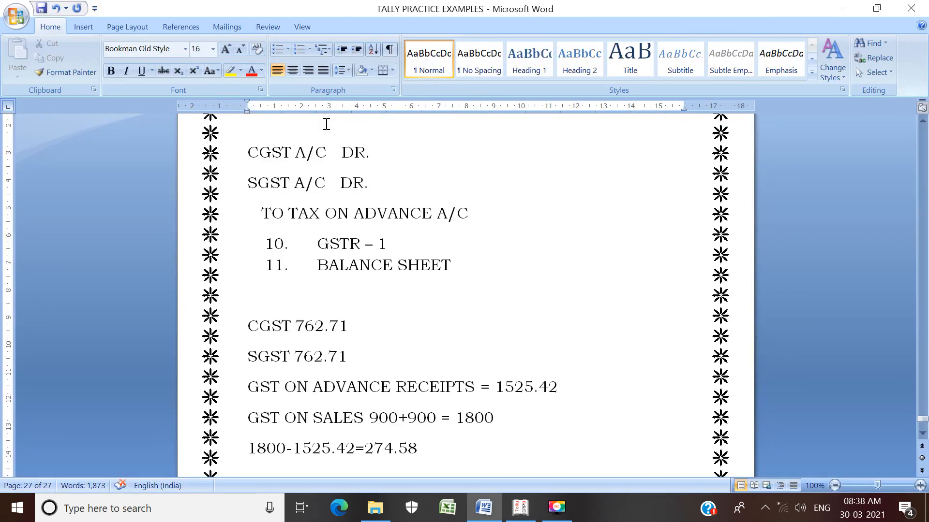
pyautogui.press('Up')
pyautogui.press('Up')
pyautogui.press('Up')
pyautogui.press('Up')
pyautogui.press('Up')
pyautogui.press('Up')
pyautogui.press('Up')
pyautogui.press('Up')
pyautogui.press('Up')
pyautogui.press('Up')
pyautogui.press('Up')
pyautogui.press('Up')
pyautogui.press('Up')
pyautogui.press('Up')
pyautogui.press('Up')
pyautogui.press('Up')
pyautogui.press('Up')
pyautogui.press('Up')
pyautogui.press('Up')
pyautogui.press('Up')
pyautogui.press('Up')
pyautogui.press('Up')
pyautogui.press('Up')
pyautogui.press('Up')
pyautogui.press('Up')
pyautogui.press('Up')
pyautogui.press('Up')
pyautogui.press('Up')
pyautogui.press('Up')
pyautogui.press('Up')
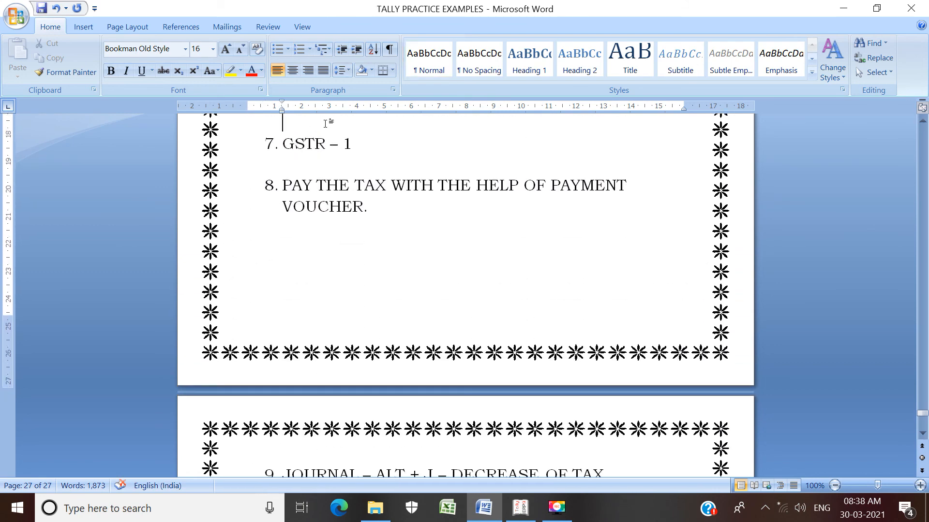
pyautogui.press('Up')
pyautogui.press('Up')
pyautogui.press('Up')
pyautogui.press('Up')
pyautogui.press('Up')
pyautogui.press('Up')
pyautogui.press('Up')
pyautogui.press('Up')
pyautogui.press('Up')
pyautogui.press('Up')
pyautogui.press('Up')
pyautogui.press('Up')
pyautogui.press('Up')
pyautogui.press('Up')
pyautogui.press('Up')
pyautogui.press('Up')
pyautogui.press('Up')
pyautogui.press('Up')
pyautogui.press('Up')
pyautogui.press('Up')
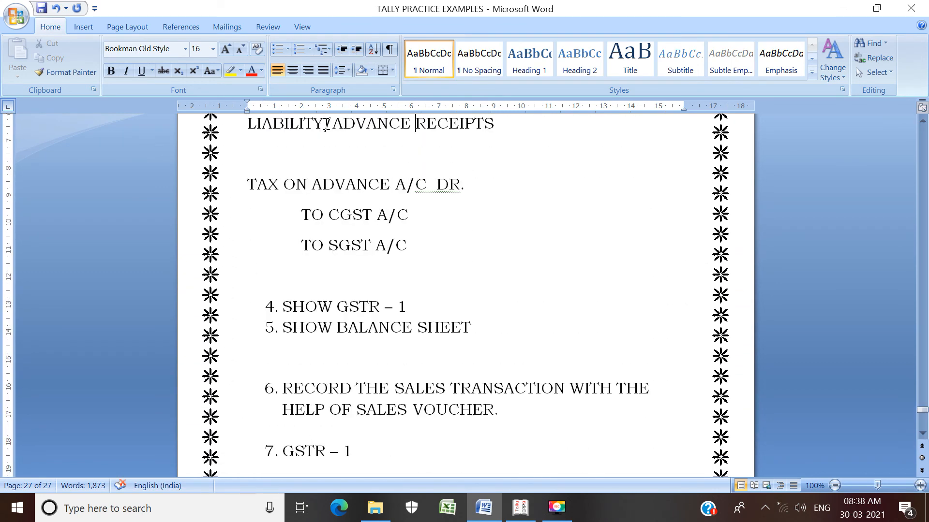
pyautogui.press('Up')
pyautogui.press('Up')
pyautogui.press('Up')
pyautogui.press('Up')
pyautogui.press('Up')
pyautogui.press('Up')
pyautogui.press('Up')
pyautogui.press('Up')
pyautogui.press('Up')
pyautogui.press('Up')
pyautogui.press('Up')
pyautogui.press('Up')
pyautogui.press('Up')
pyautogui.press('Up')
pyautogui.press('Up')
pyautogui.press('Up')
pyautogui.press('Up')
pyautogui.press('Up')
pyautogui.press('Up')
pyautogui.press('Up')
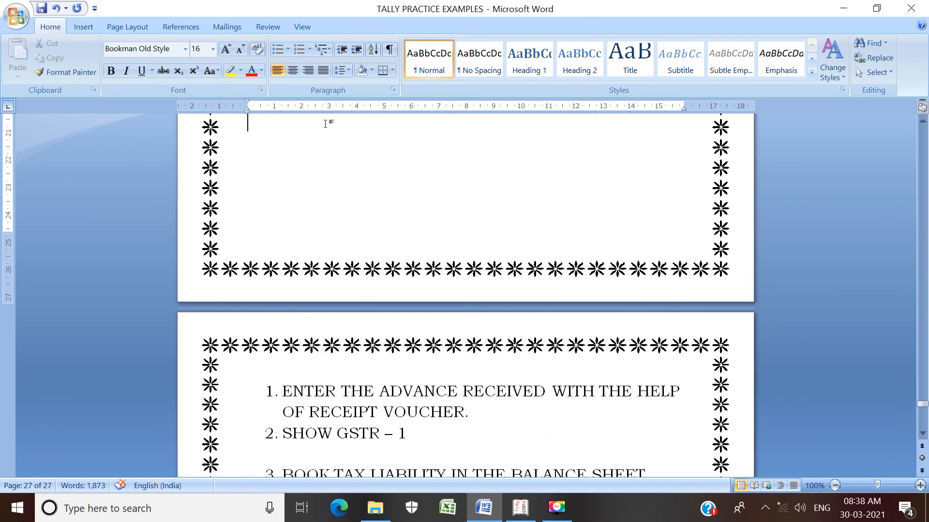
pyautogui.press('Up')
pyautogui.press('Up')
pyautogui.press('Up')
pyautogui.press('Up')
pyautogui.press('Up')
pyautogui.press('Up')
pyautogui.press('Up')
pyautogui.press('Up')
pyautogui.press('Up')
pyautogui.press('Up')
pyautogui.press('Up')
pyautogui.press('Up')
pyautogui.press('Up')
pyautogui.press('Up')
pyautogui.press('Up')
pyautogui.press('Up')
pyautogui.press('Up')
pyautogui.press('Up')
pyautogui.press('Up')
pyautogui.press('Up')
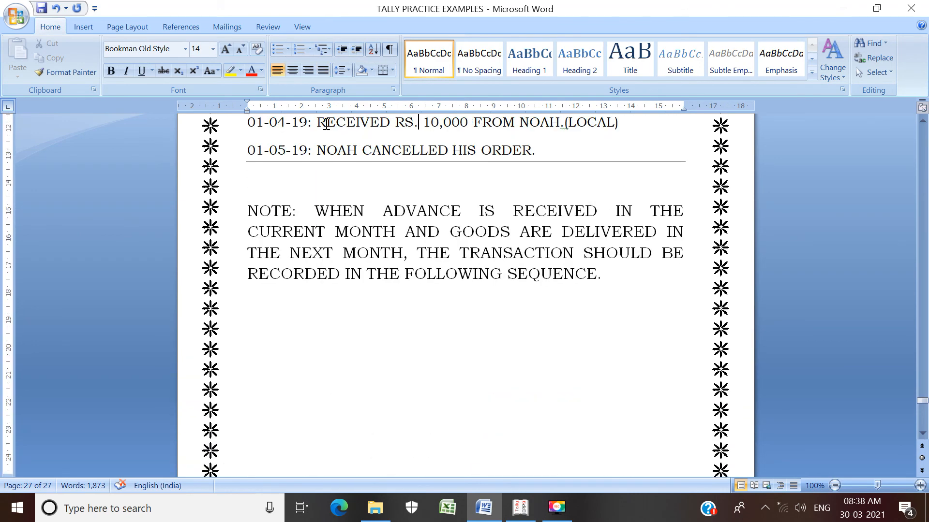
pyautogui.press('Up')
pyautogui.press('Up')
pyautogui.press('Up')
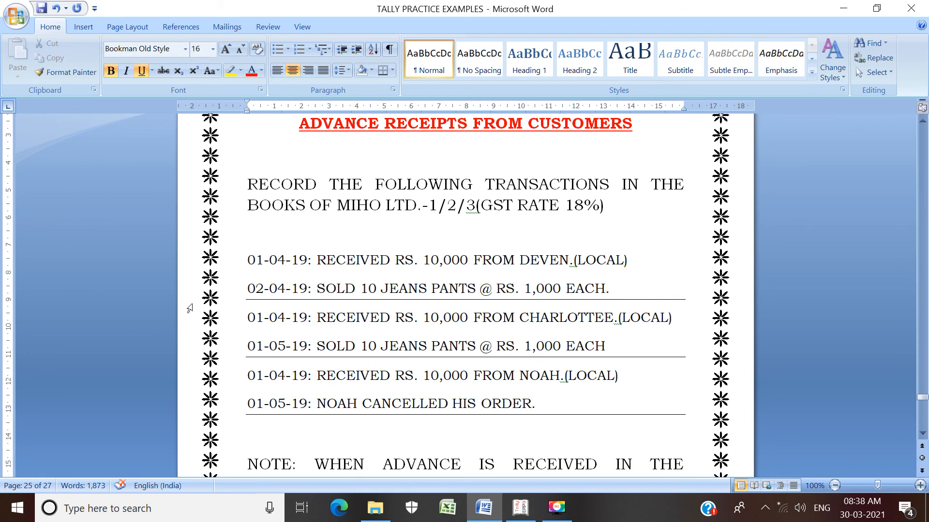
pyautogui.moveTo(247, 373); pyautogui.dragTo(551, 409)
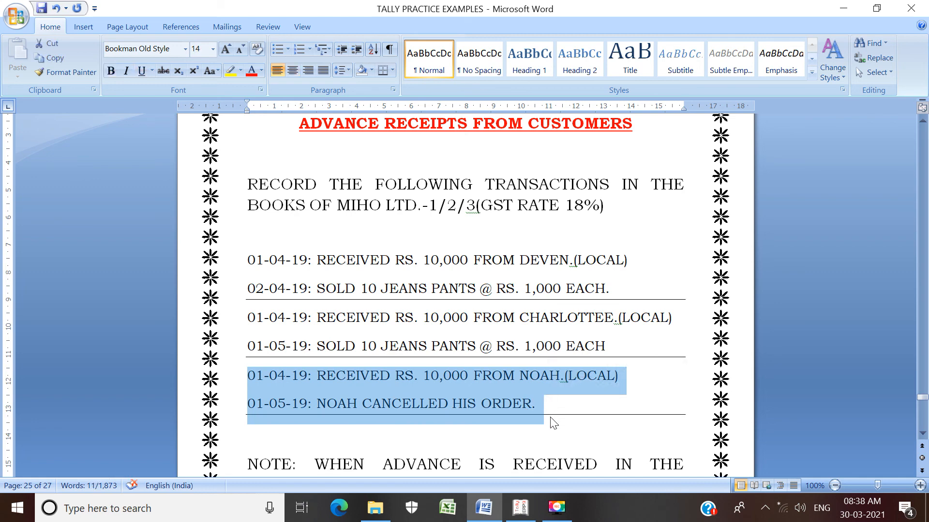